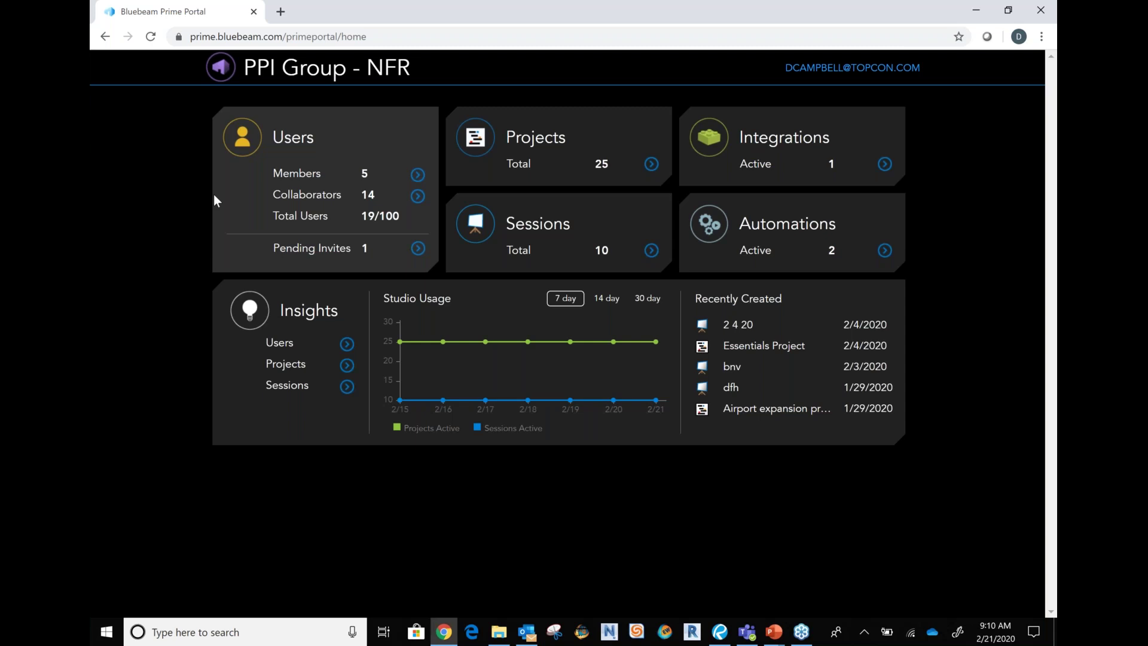
left_click(327, 202)
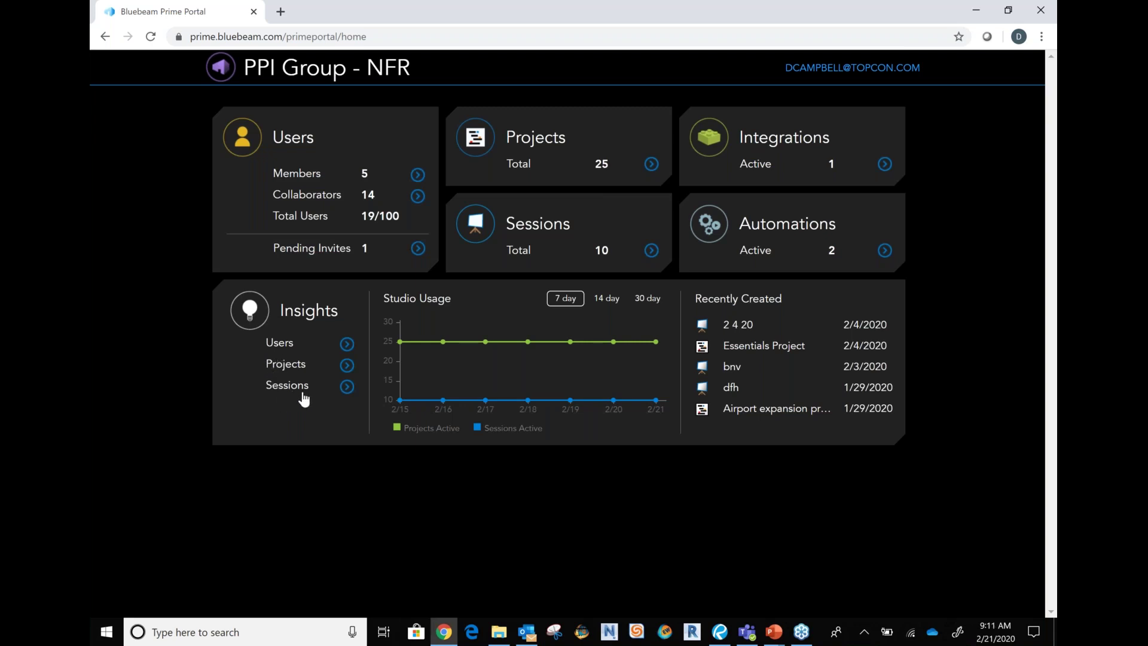
left_click(296, 341)
left_click(564, 313)
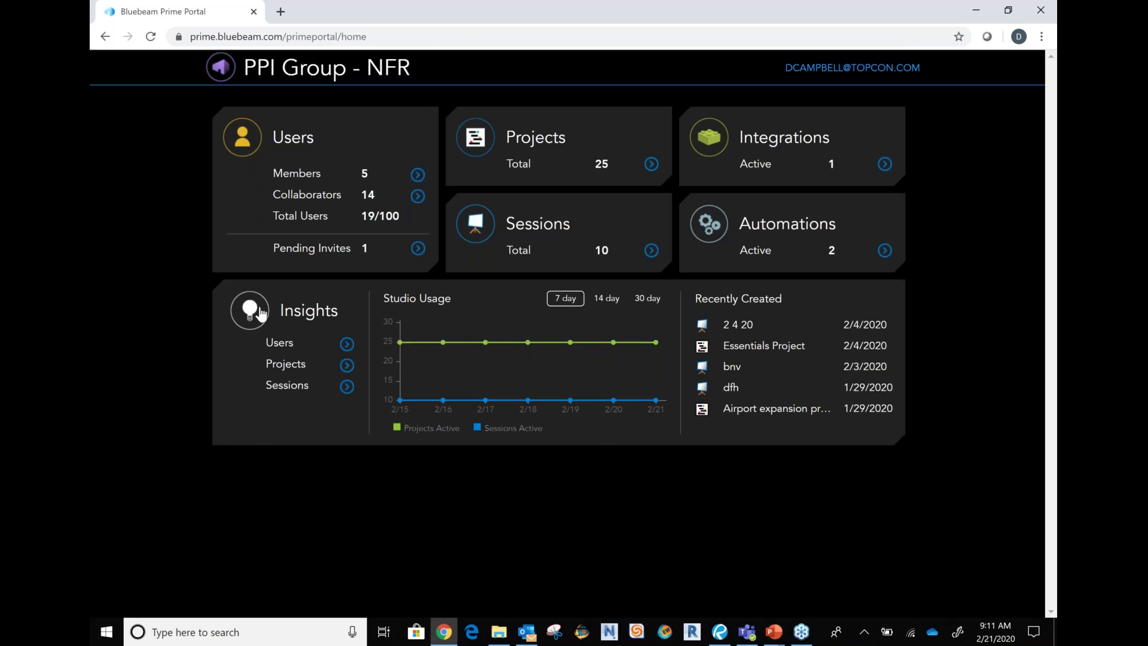
- Open Insights and browse the projects available for the project report filter, leaving it on All Projects
left_click(261, 314)
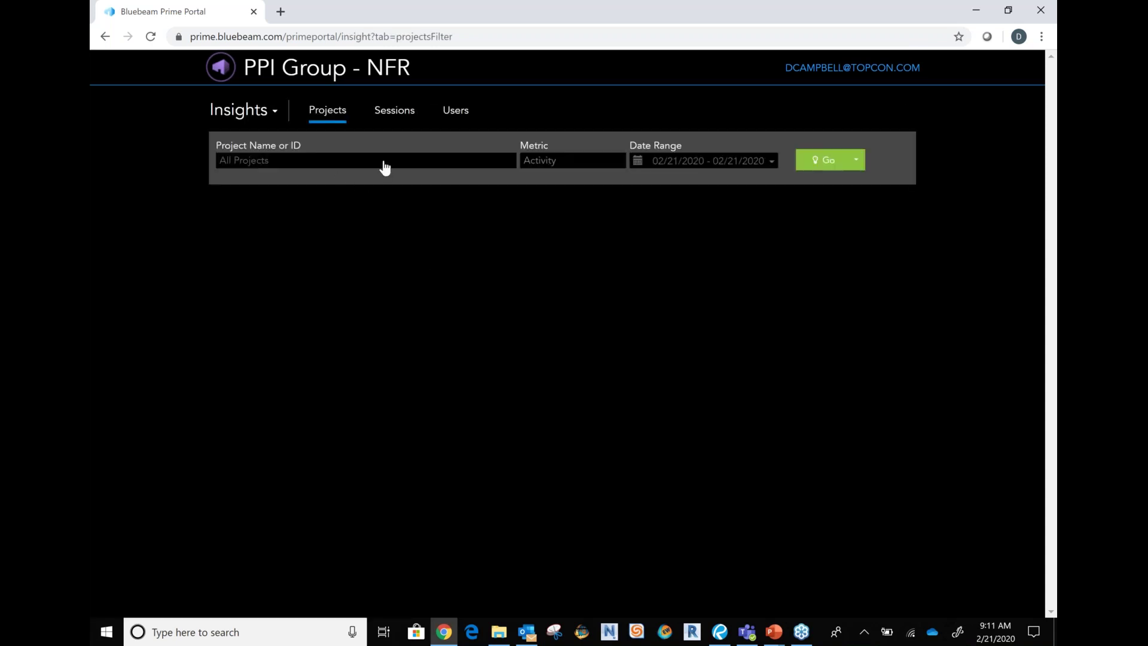
left_click(509, 169)
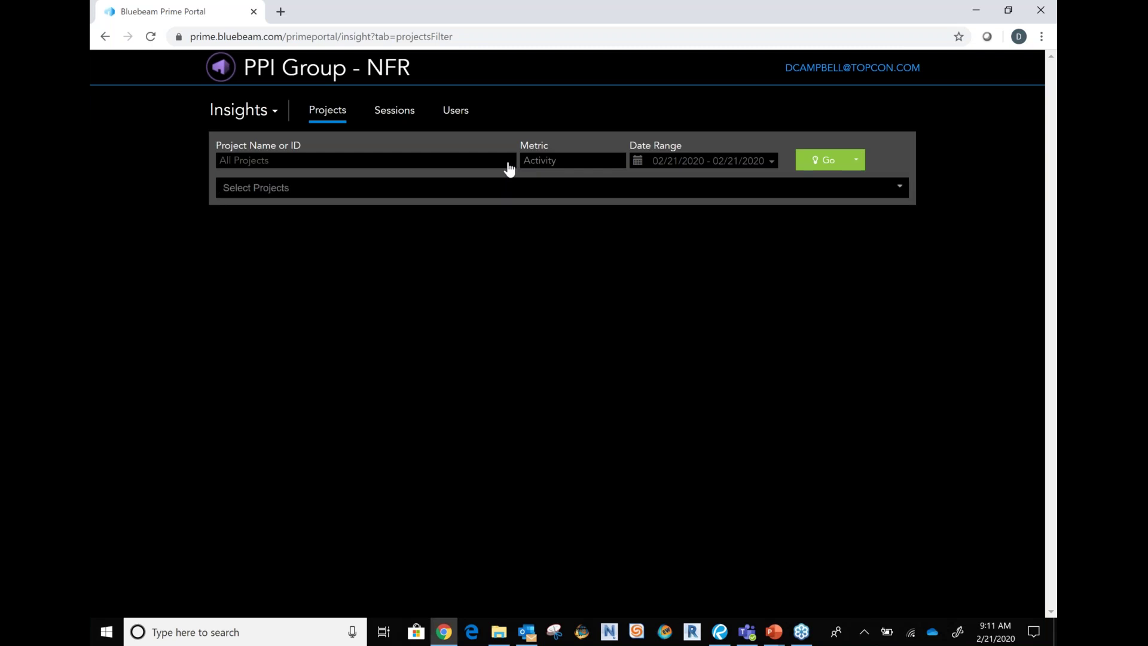
left_click(523, 186)
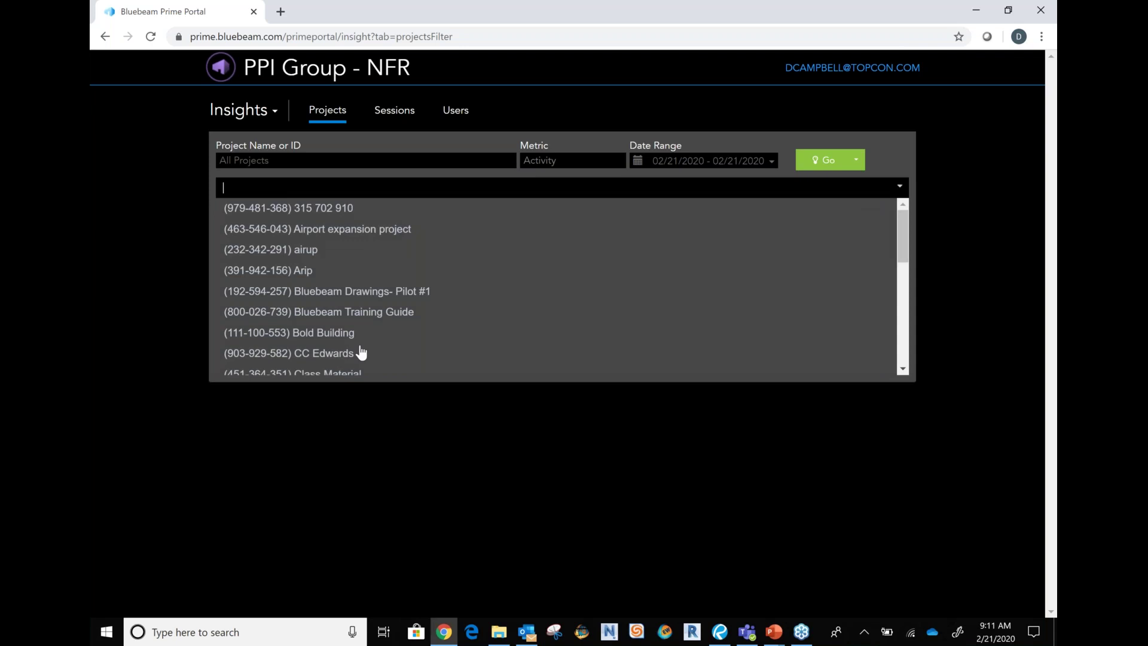
scroll(362, 353, "down", 6)
scroll(364, 292, "up", 6)
left_click(203, 171)
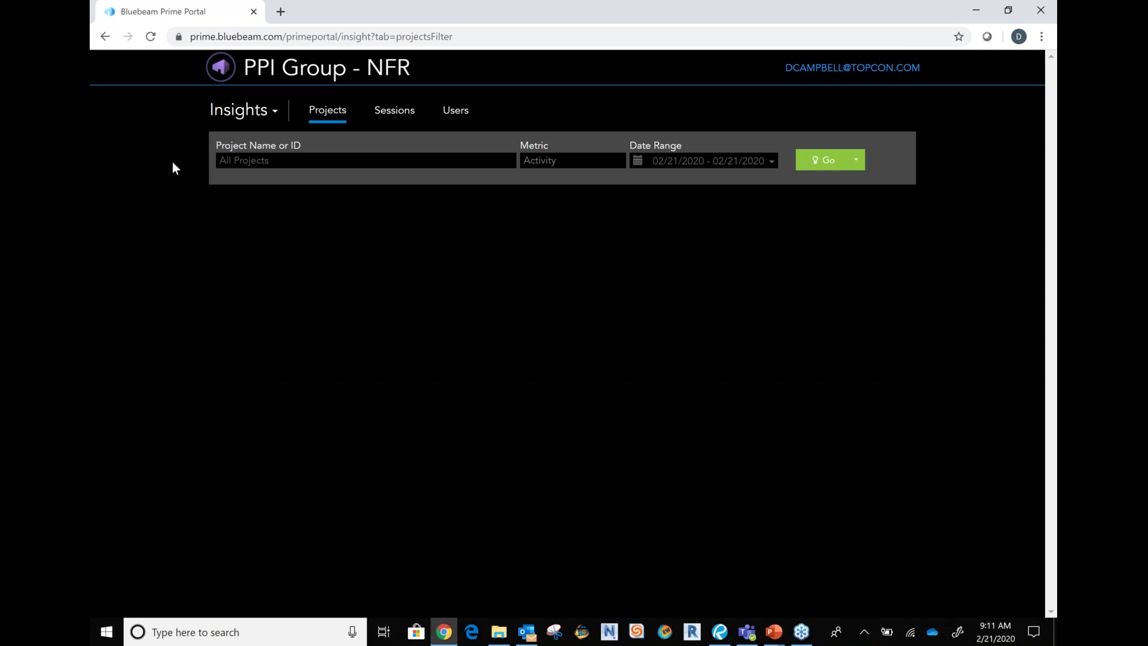
- Set the project report metric to Shared Links and display the metric choices again
left_click(603, 164)
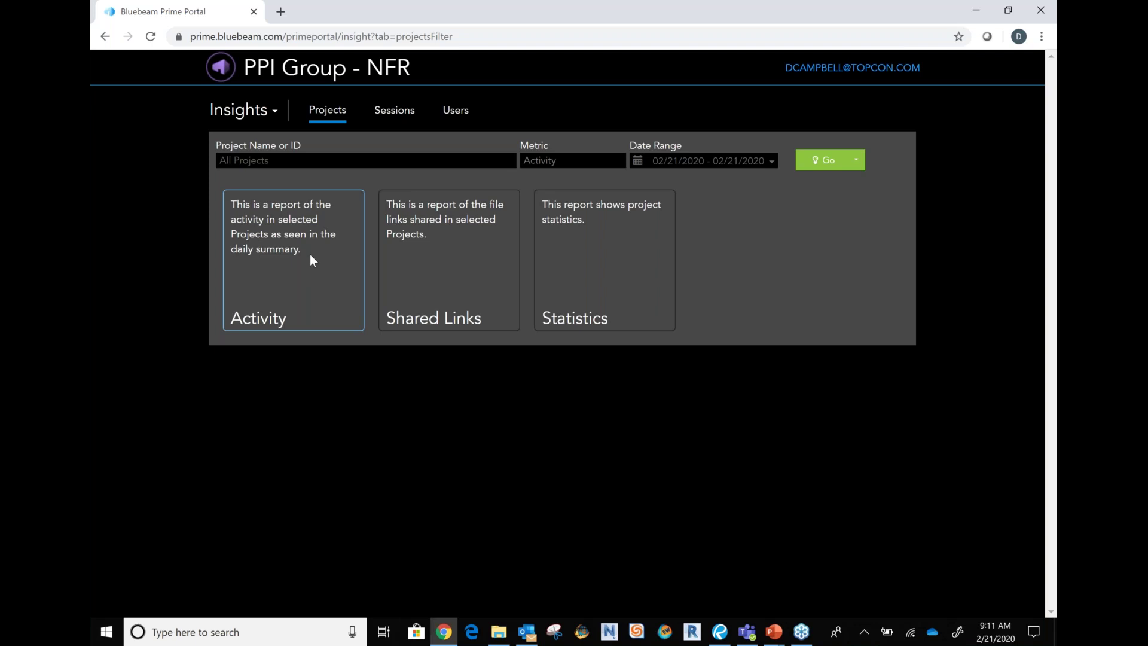
left_click(462, 272)
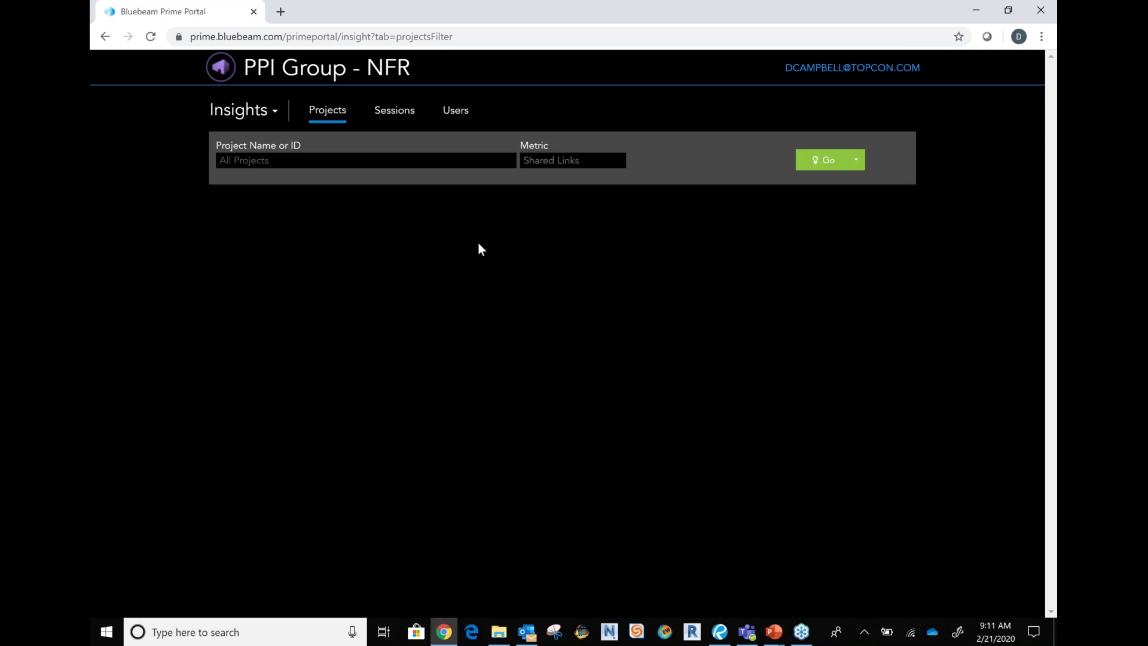
left_click(578, 164)
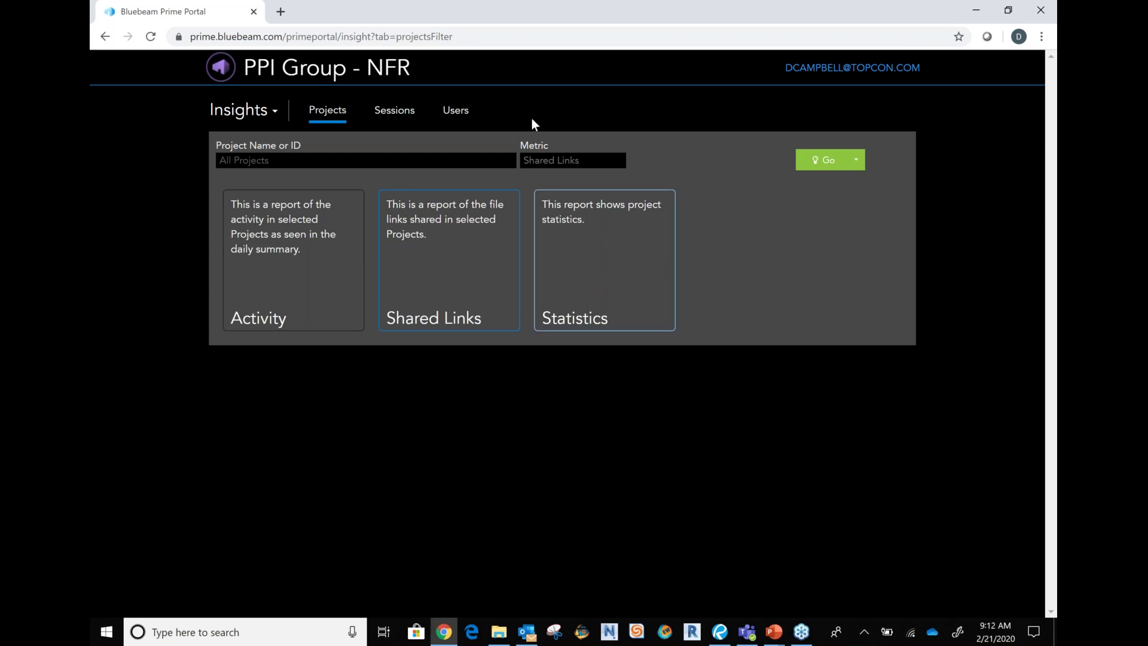
- Switch Insights to Sessions and look over the metrics offered for session reports
left_click(389, 113)
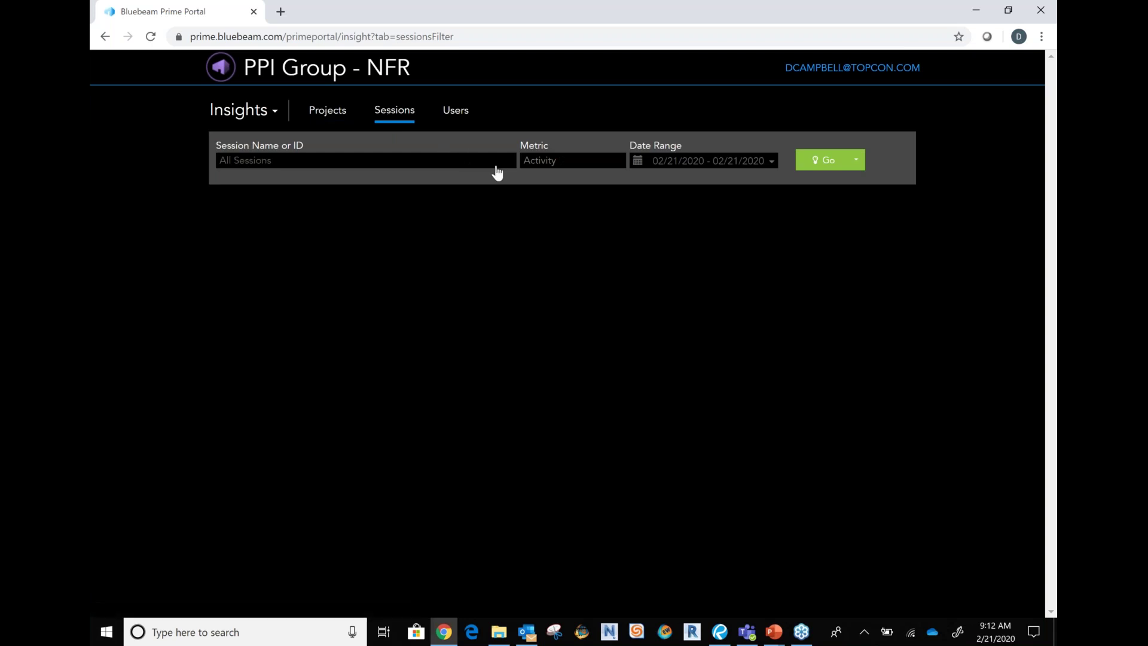
left_click(568, 166)
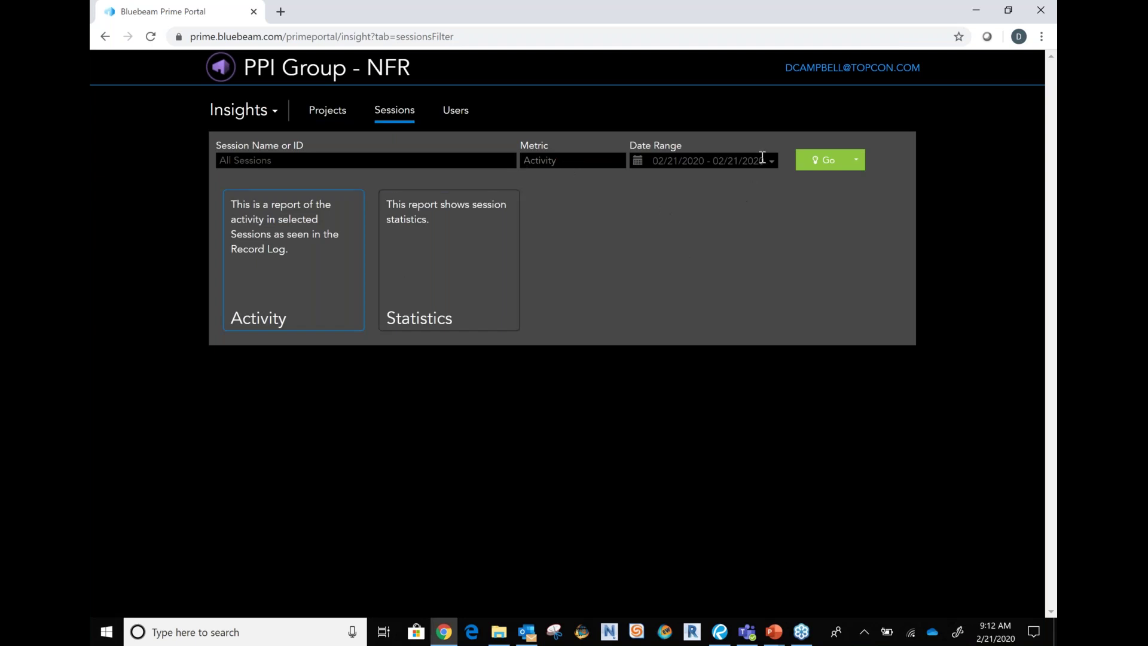
left_click(589, 178)
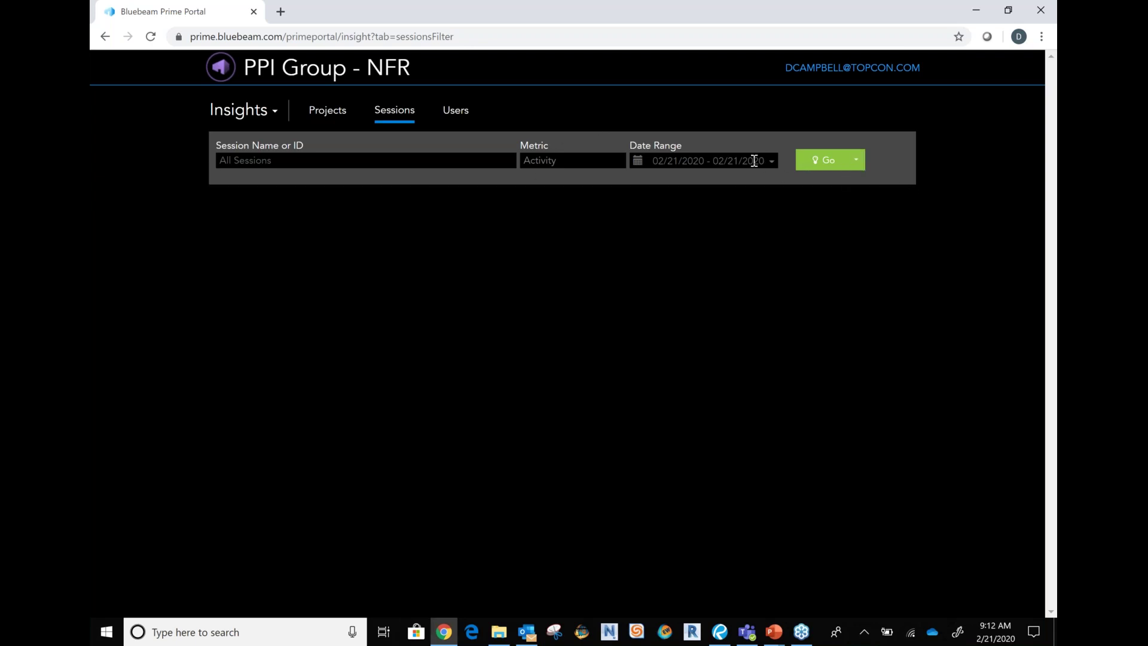
- Run the Activity report for one user account in the Users insights and look over the available user metrics
left_click(468, 116)
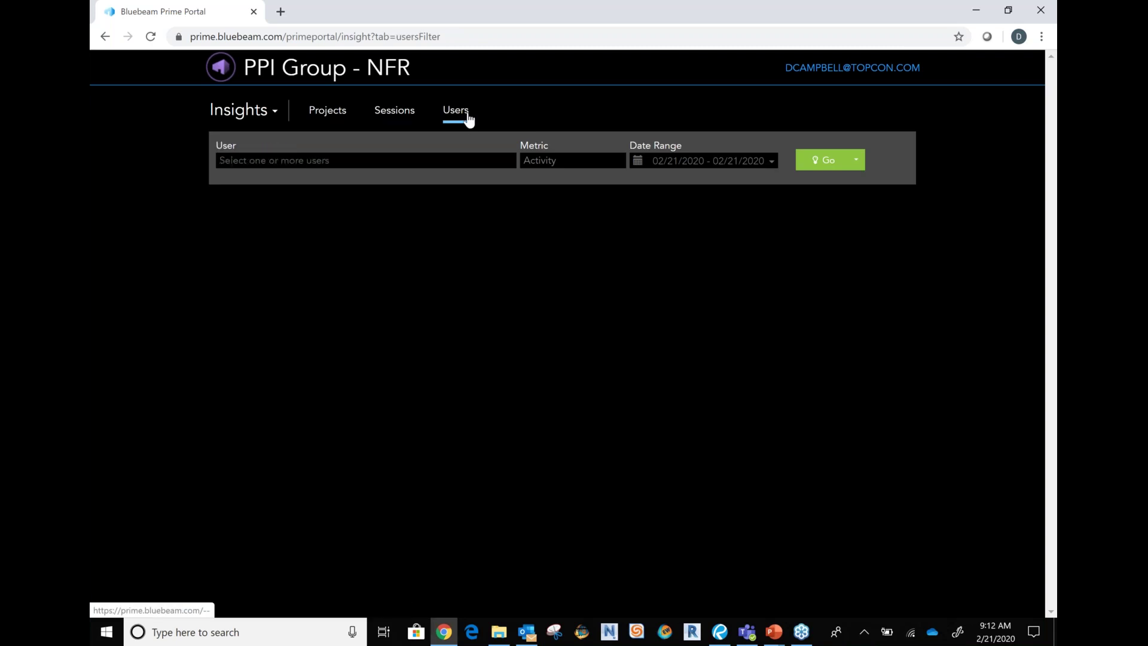
left_click(495, 164)
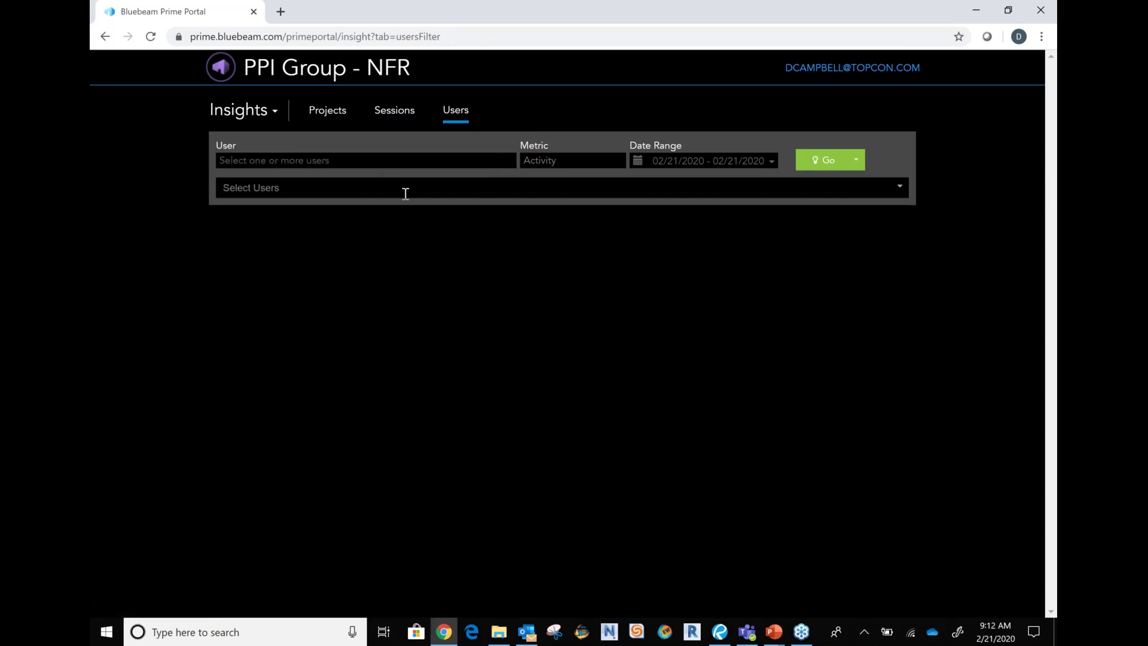
left_click(548, 191)
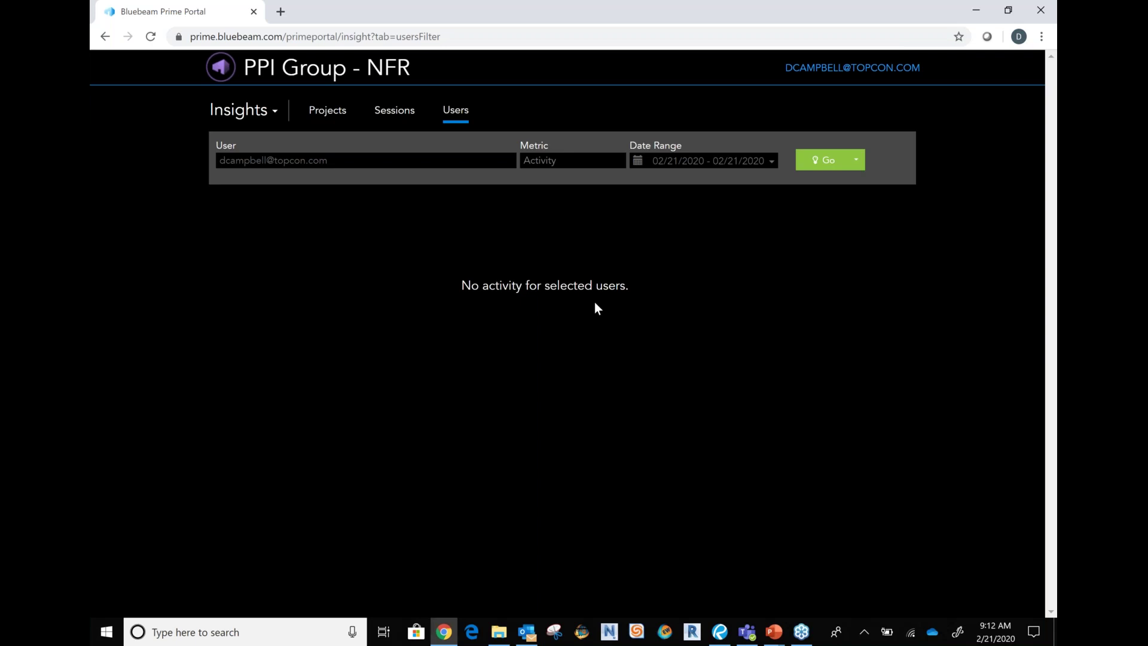
mouse_move(601, 184)
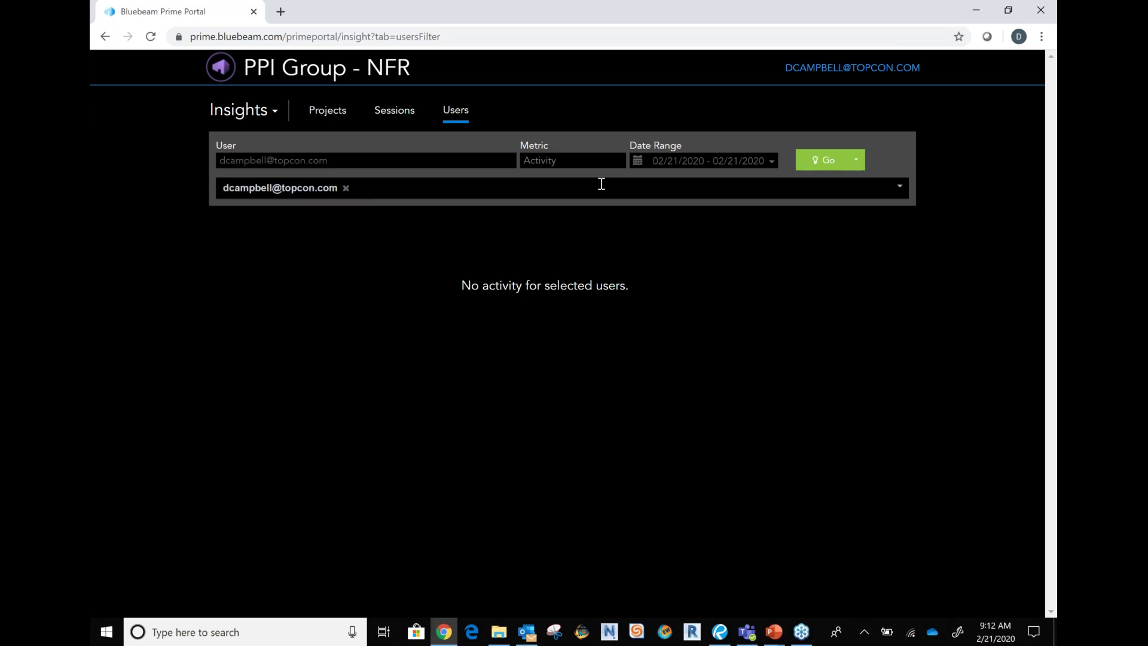
left_click(597, 162)
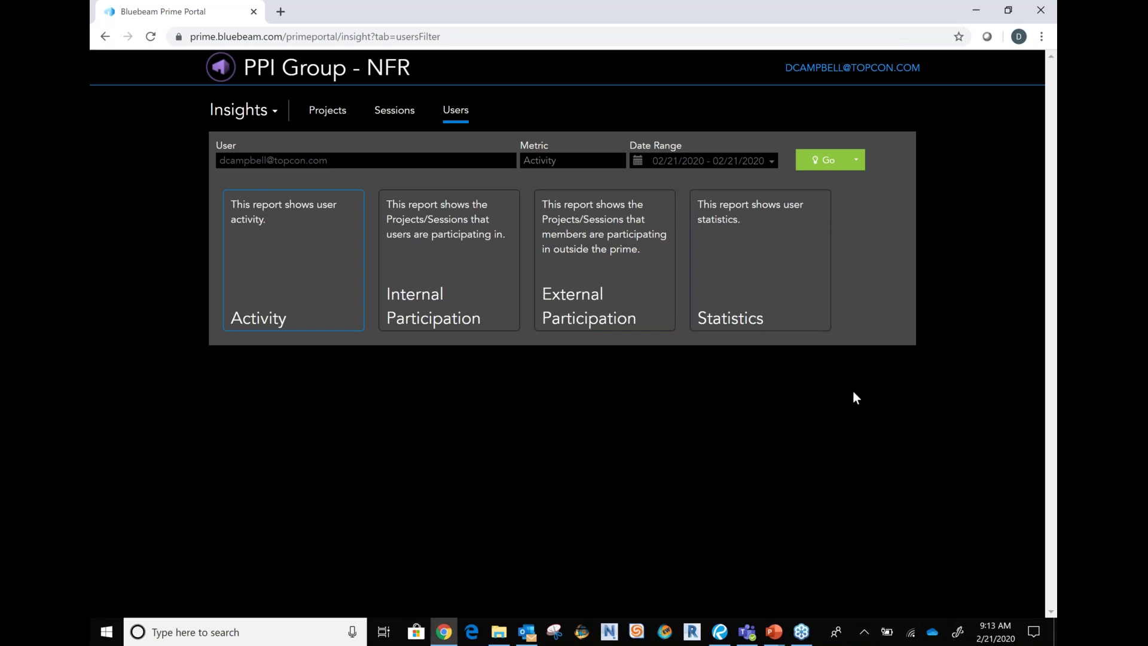
- Return to the portal home and view the Studio Usage chart for 14 days and 30 days
left_click(259, 114)
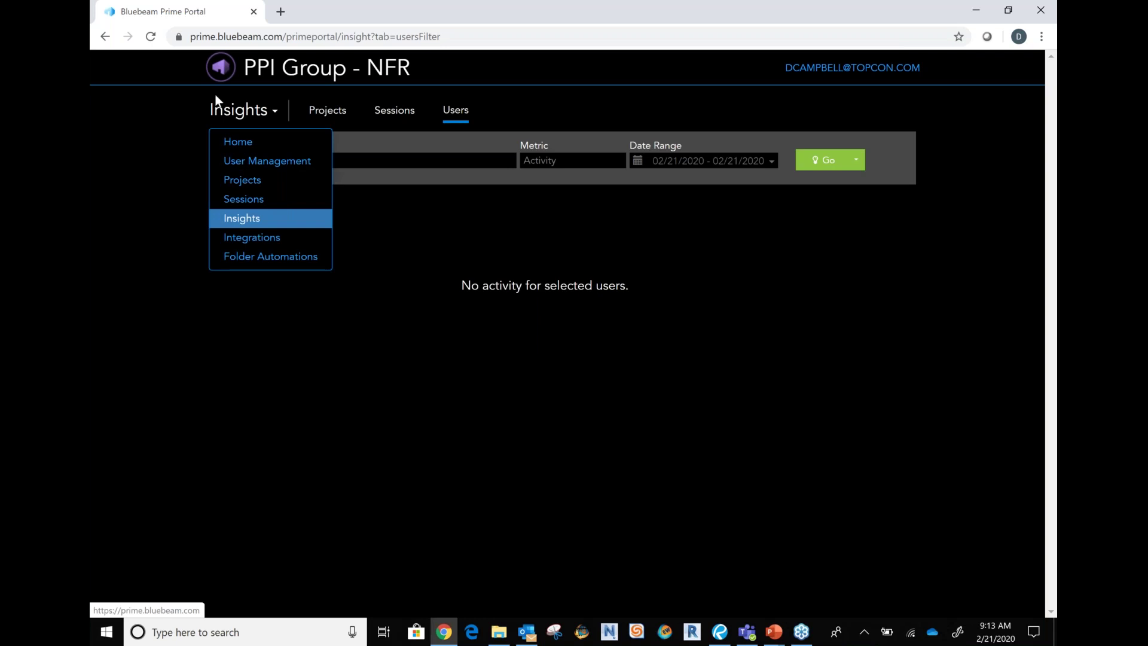
left_click(220, 75)
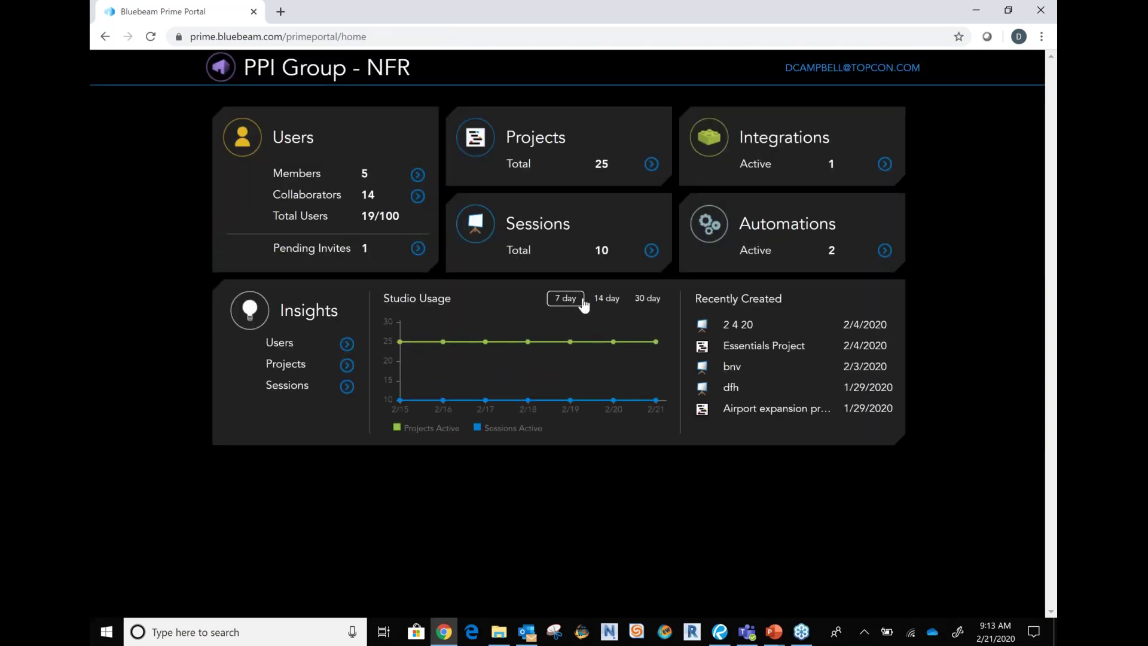
left_click(608, 301)
left_click(650, 301)
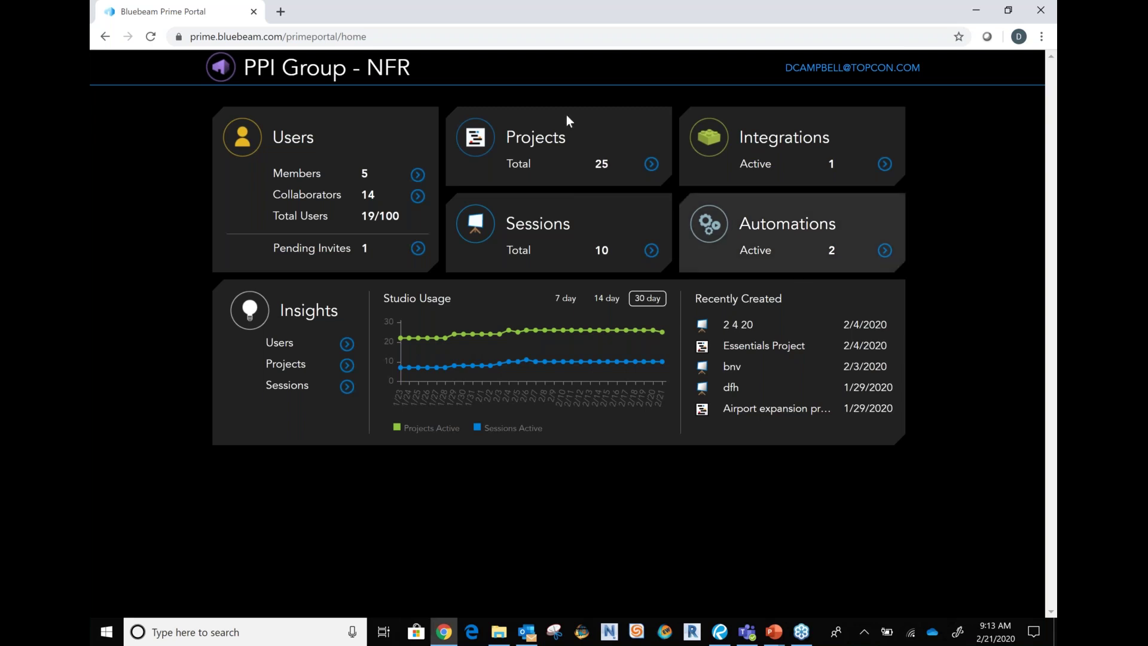
- Open the Projects list and browse through all its projects and their hosts
left_click(555, 154)
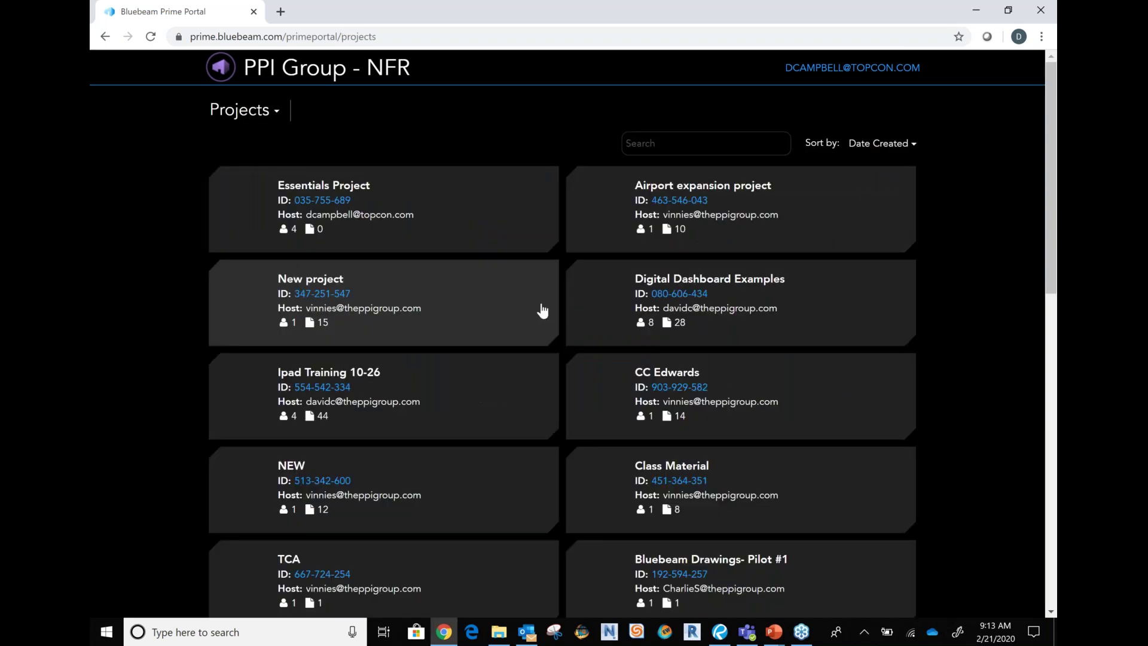
scroll(409, 351, "down", 3)
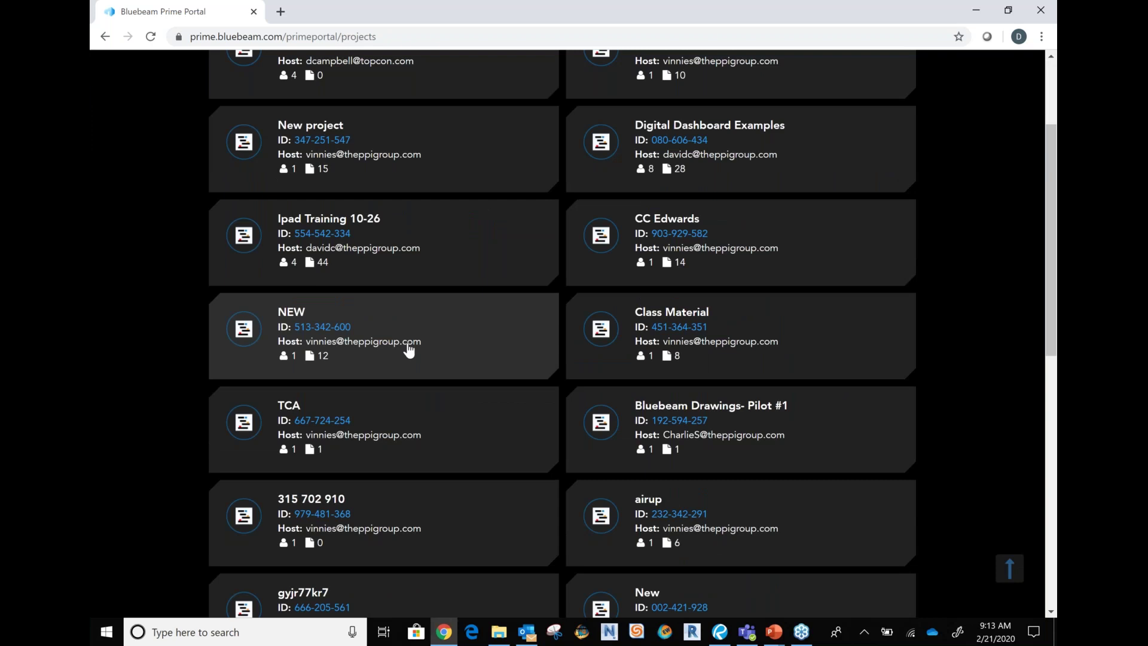
scroll(409, 350, "down", 8)
scroll(546, 383, "down", 3)
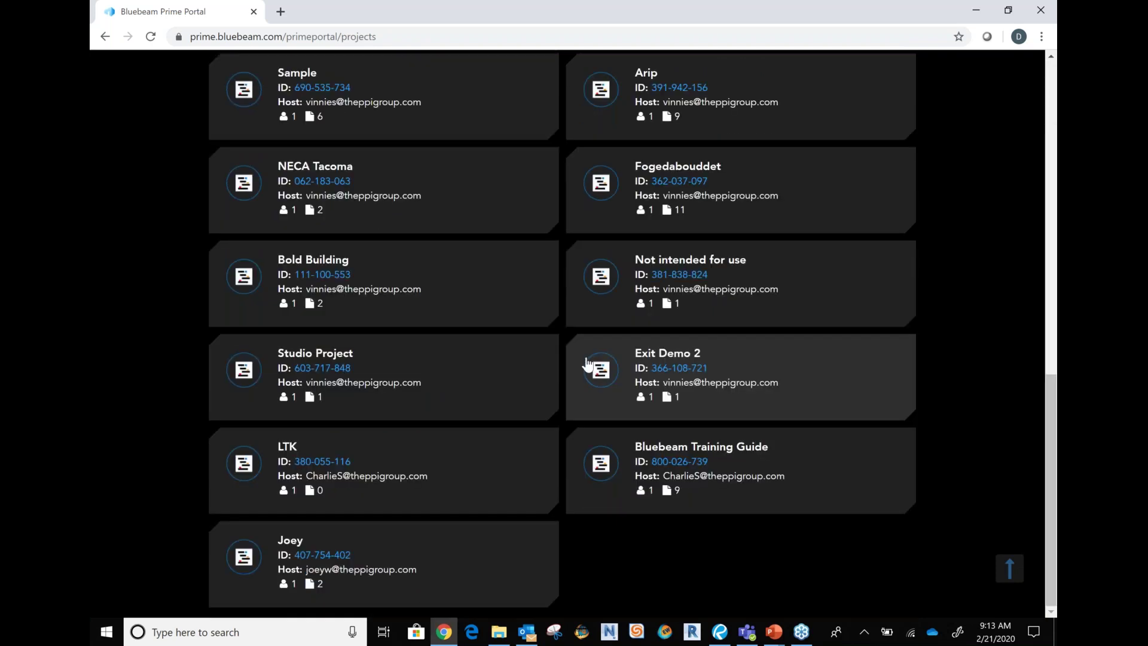
scroll(588, 364, "up", 15)
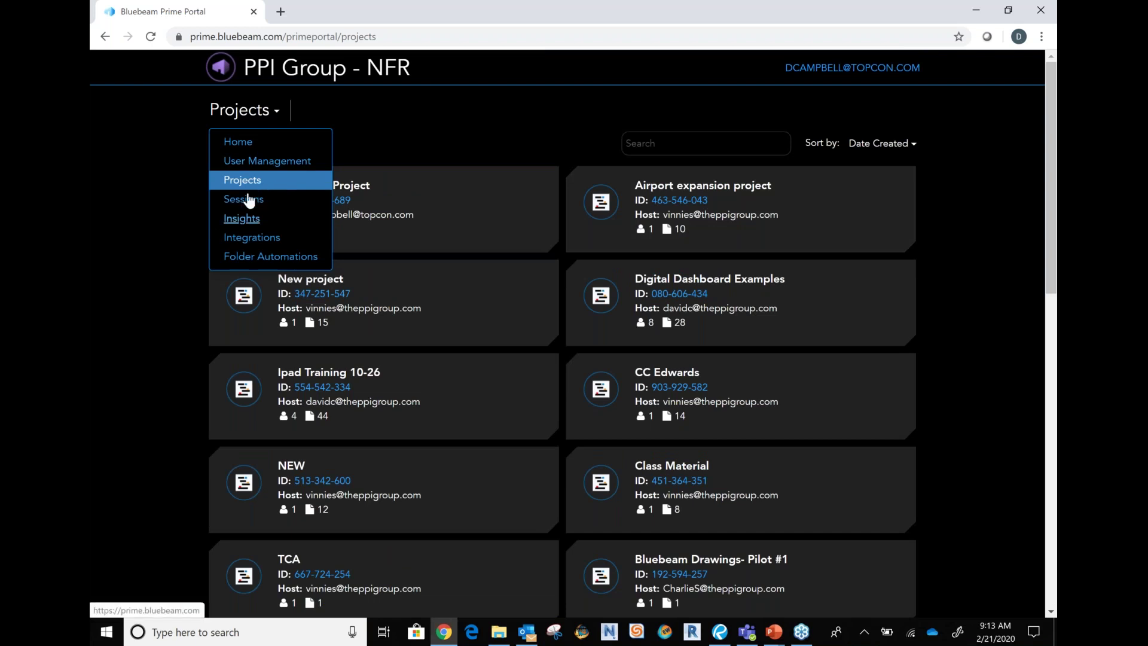
- Look through the Sessions list and return to the portal home
left_click(251, 202)
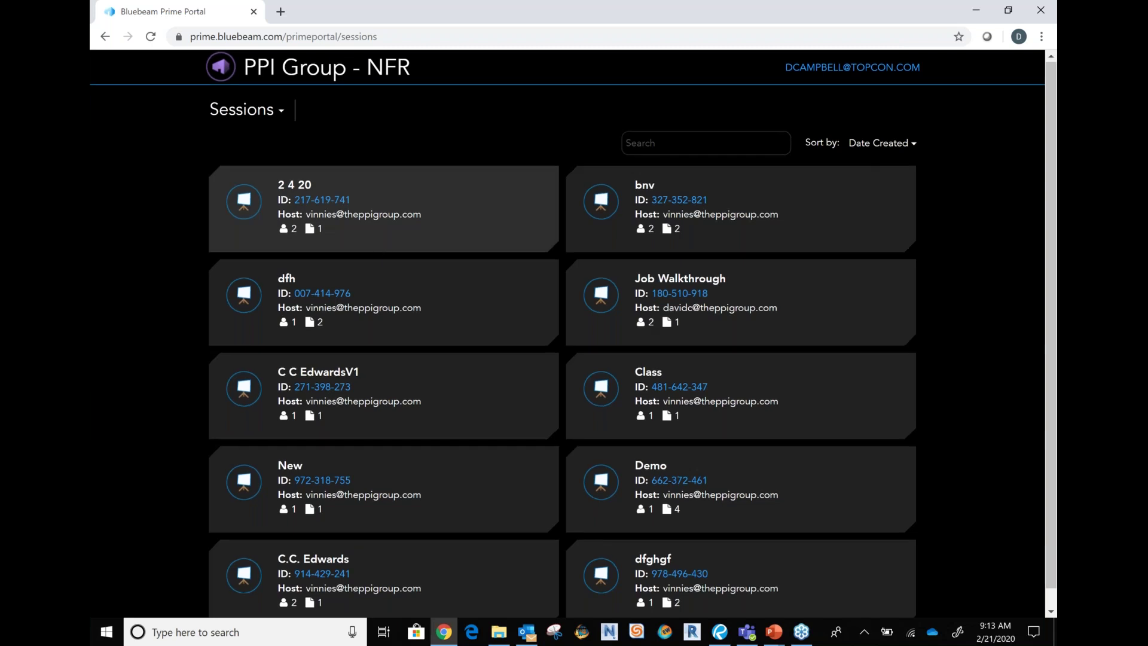
scroll(730, 449, "down", 1)
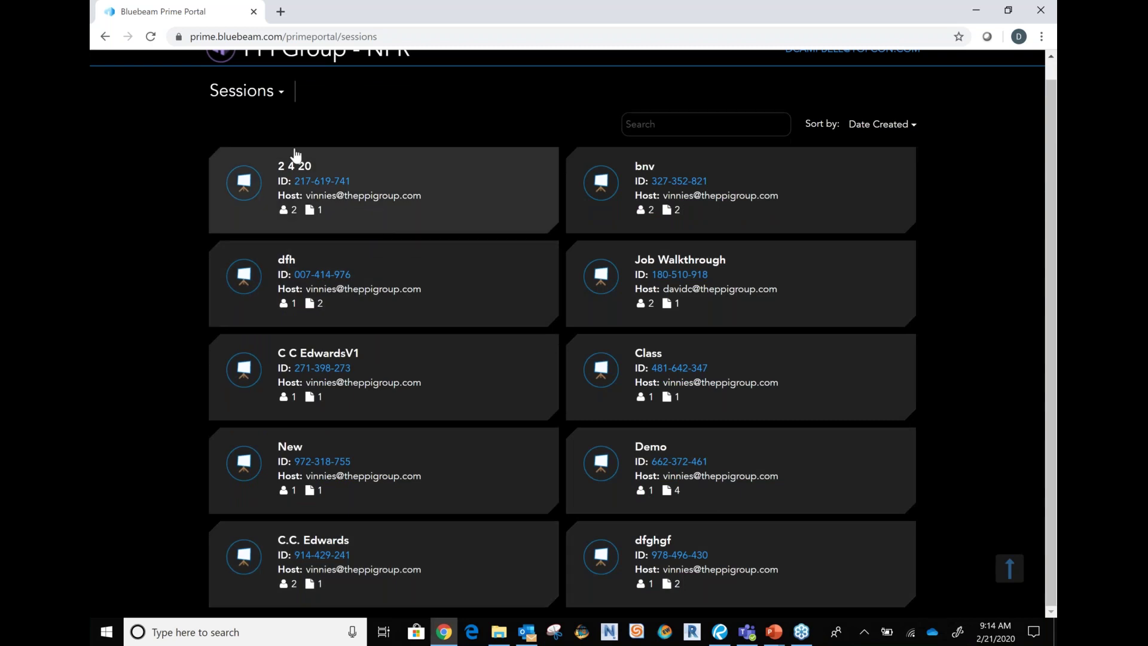
left_click(260, 91)
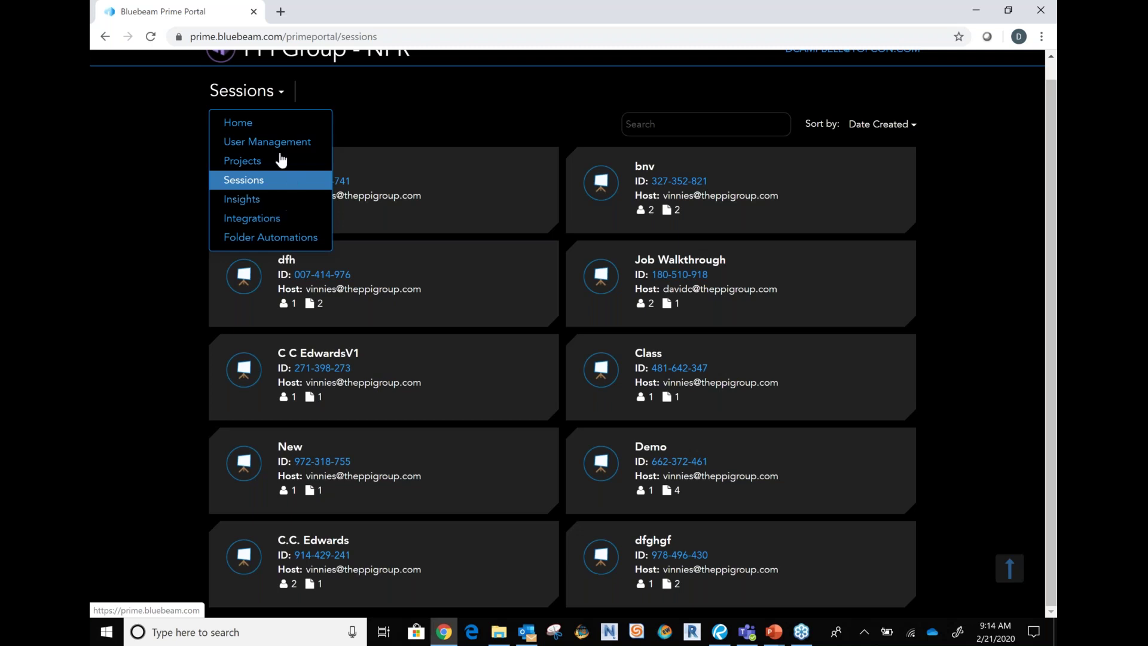
left_click(251, 132)
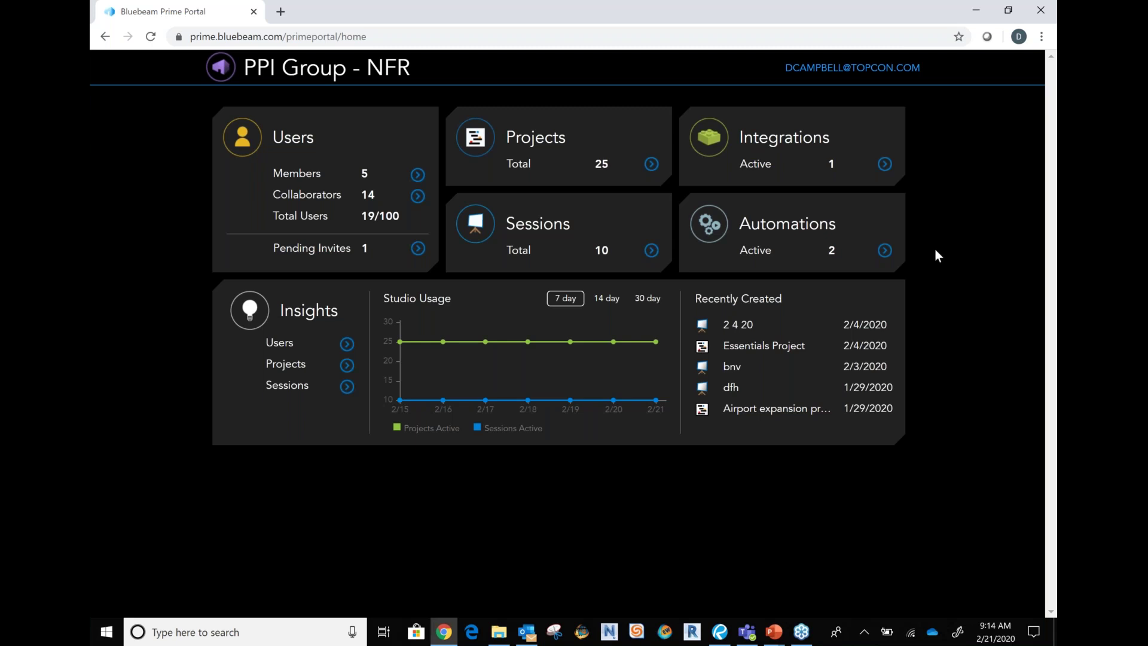
- Open the configuration of the RFI Process automation from the active folder automations
left_click(862, 251)
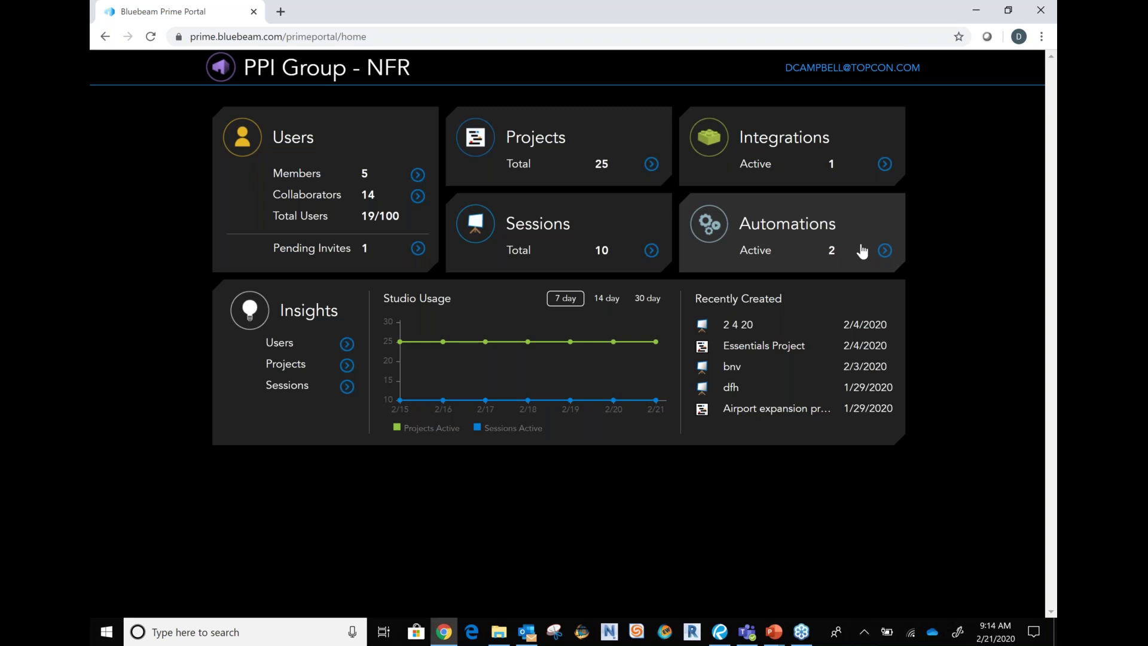
left_click(819, 248)
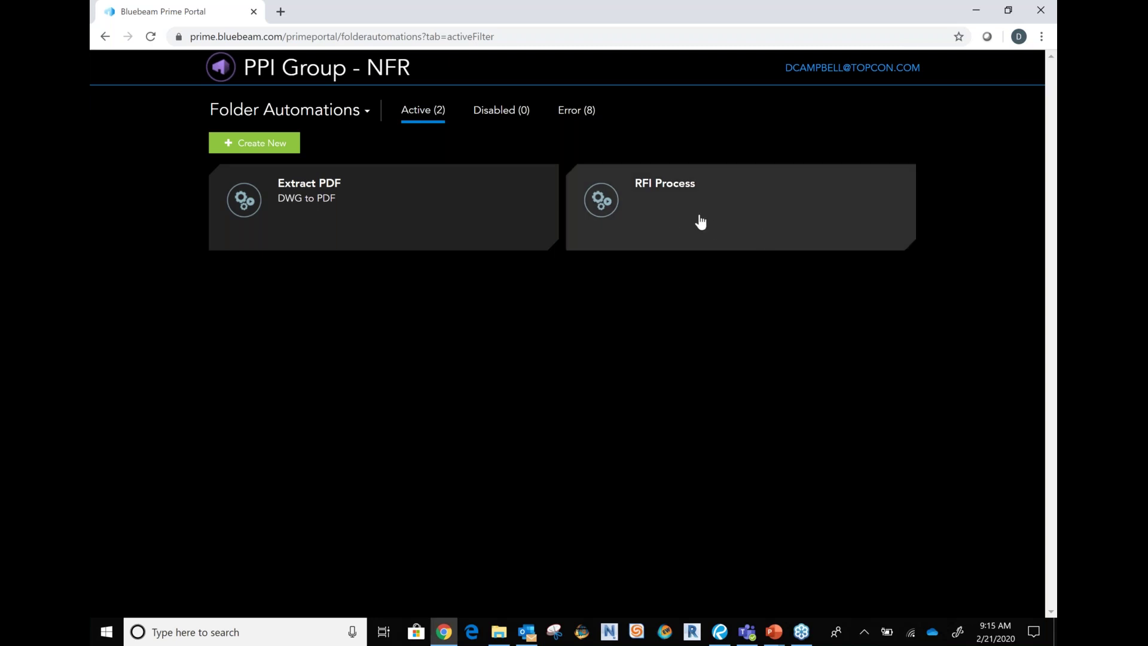
left_click(673, 192)
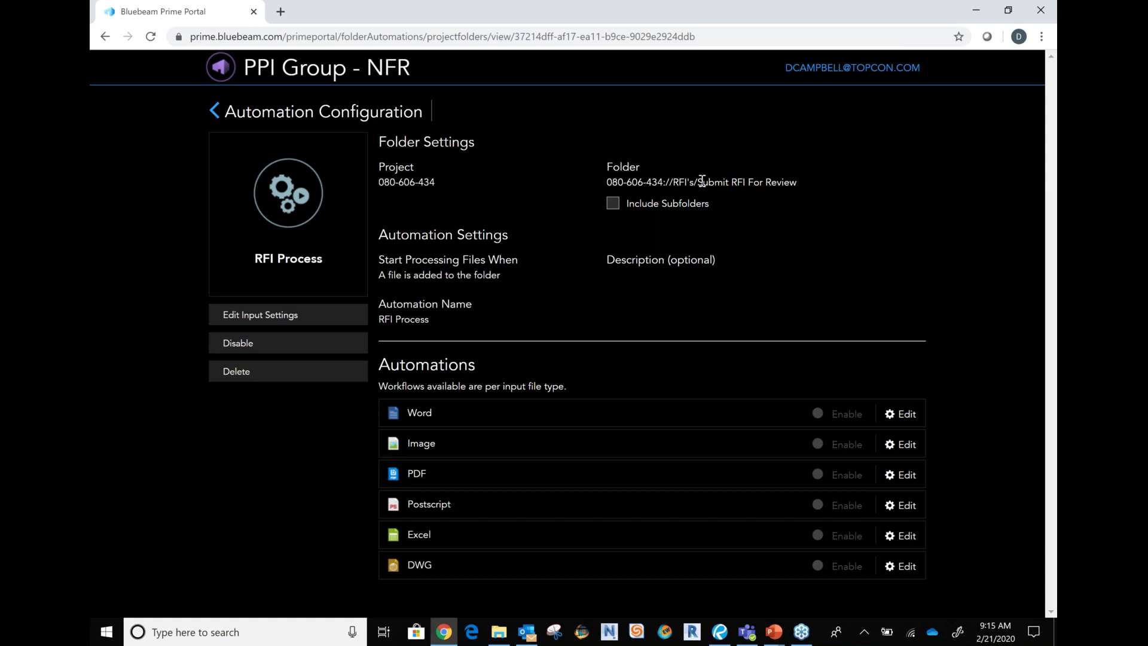
- Examine the monitored folder path by highlighting its Submit RFI For Review part and the full RFI's subfolder path
left_click_drag(693, 182, 799, 178)
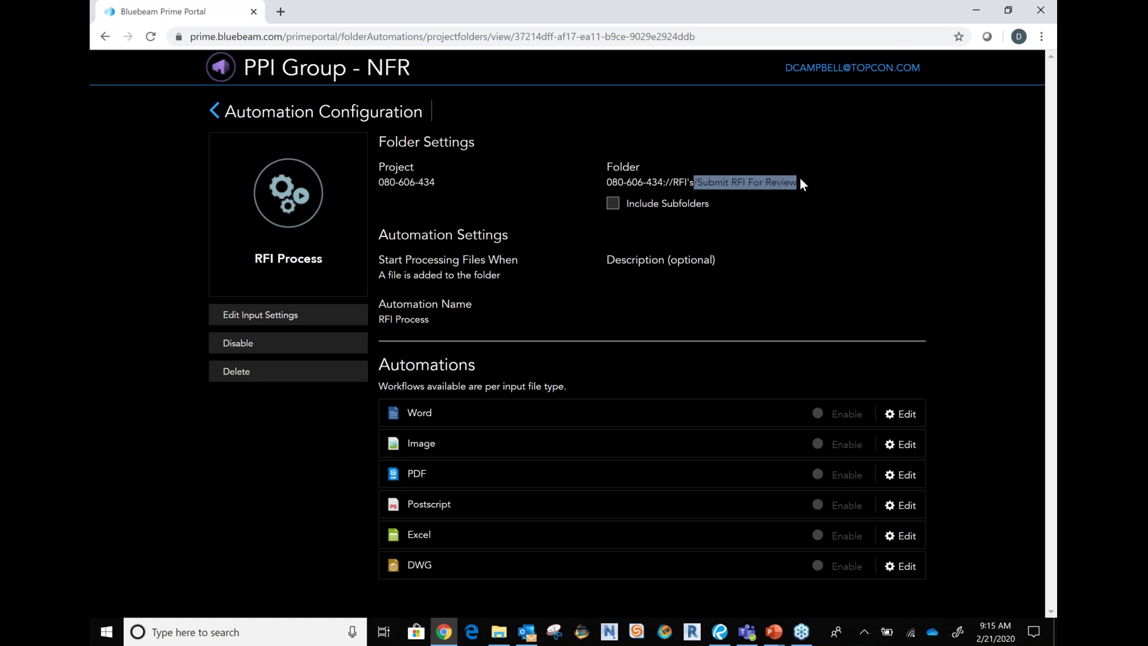
left_click(799, 179)
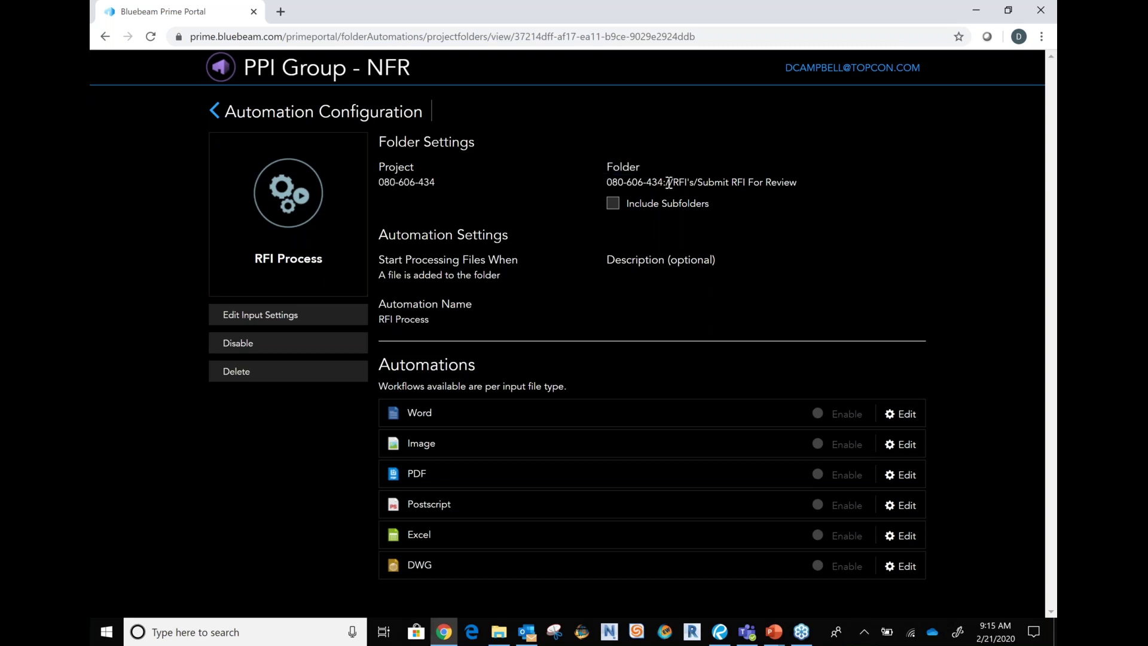
left_click_drag(669, 182, 783, 188)
left_click(785, 188)
- Open the PDF workflow of the RFI Process automation for editing and add a Stamp action to it
left_click(906, 475)
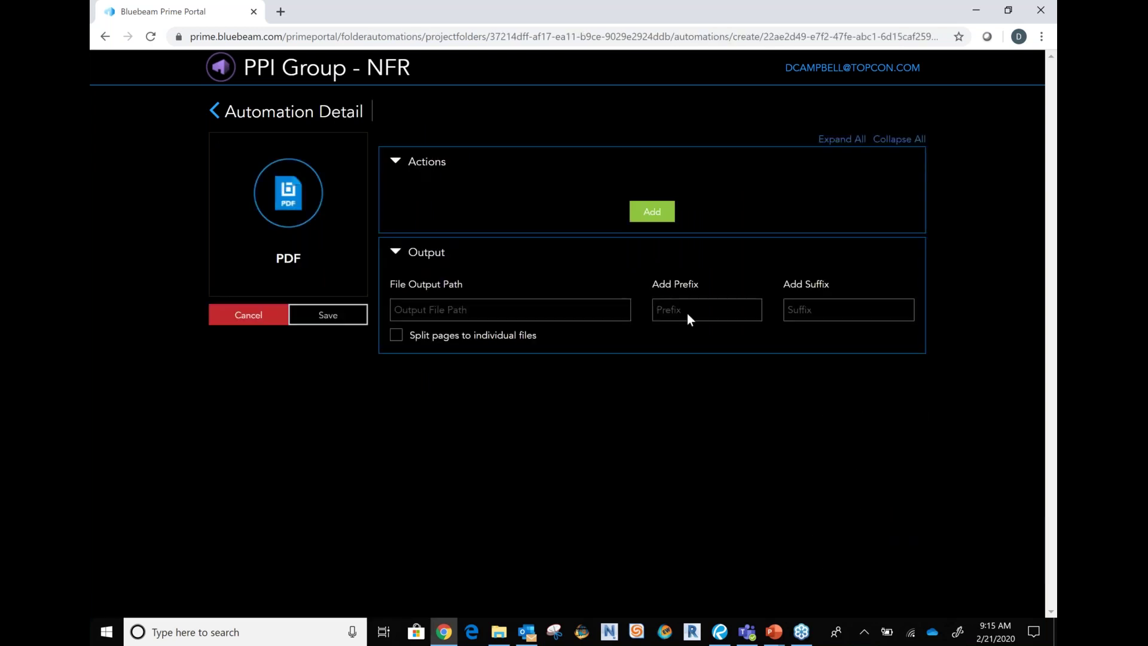
left_click(653, 213)
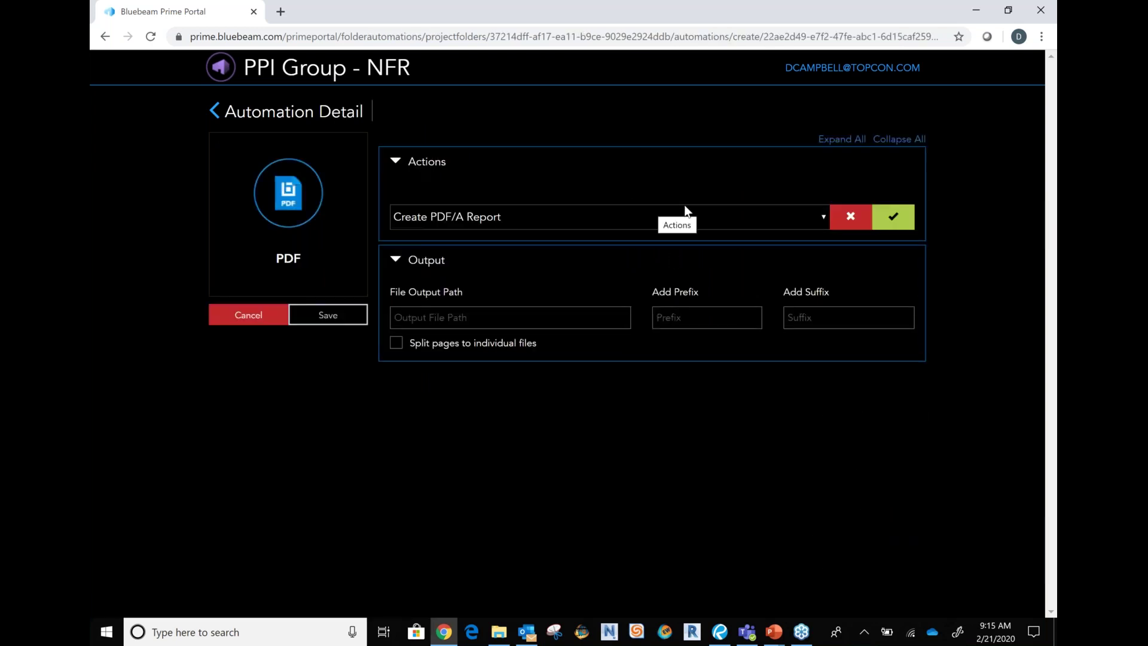
left_click(821, 219)
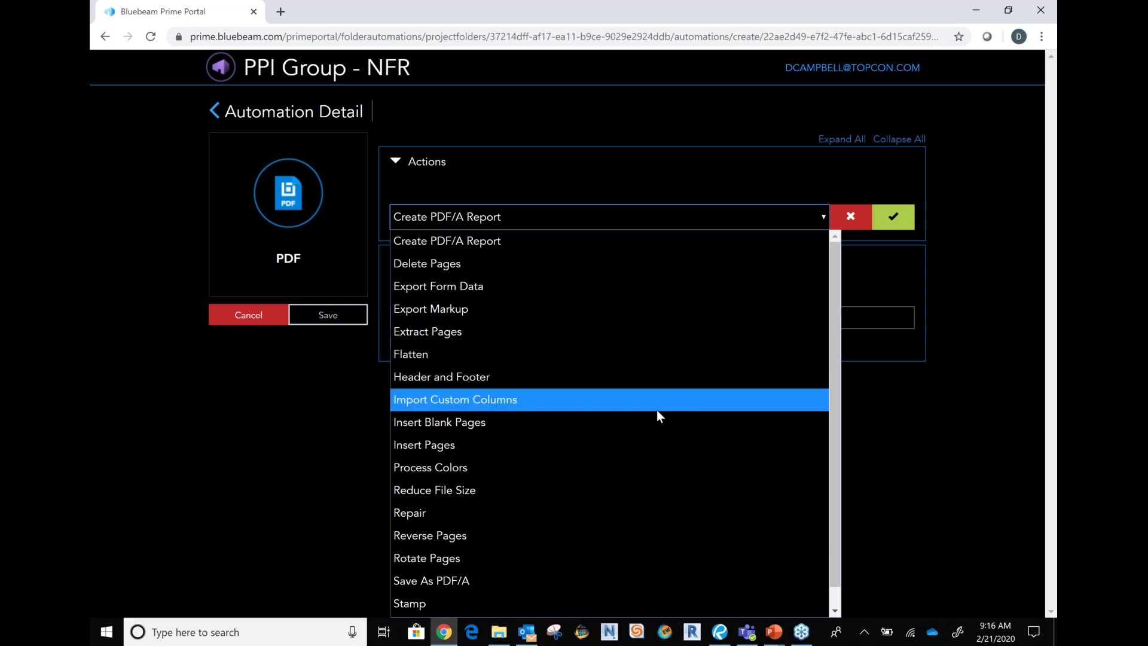
scroll(656, 411, "down", 1)
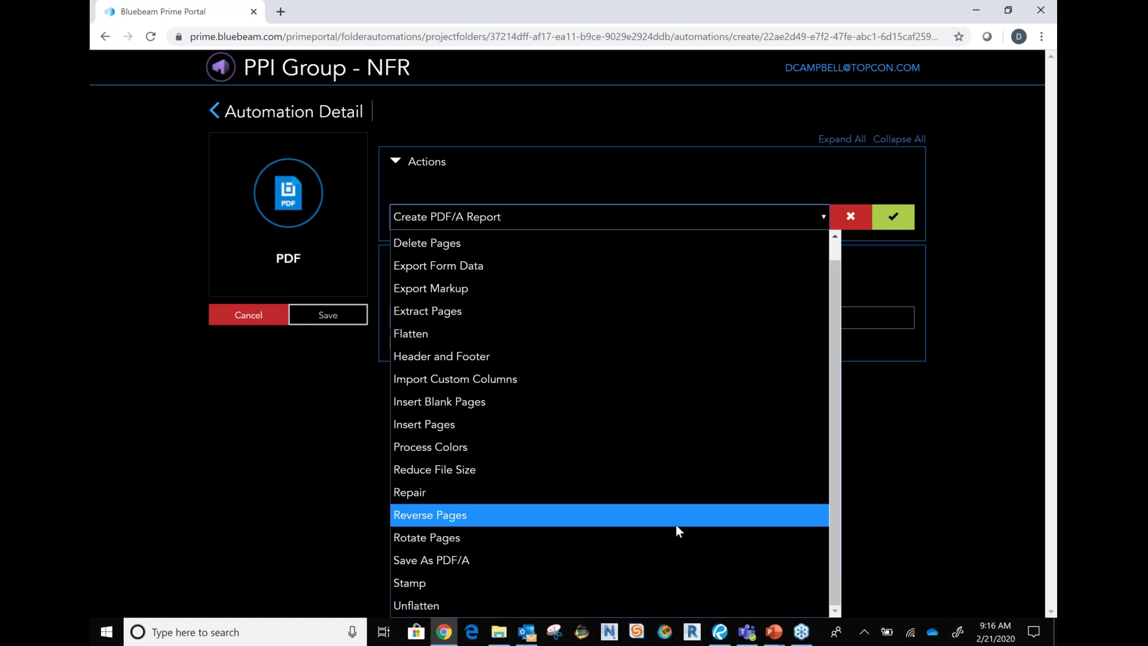
left_click(454, 584)
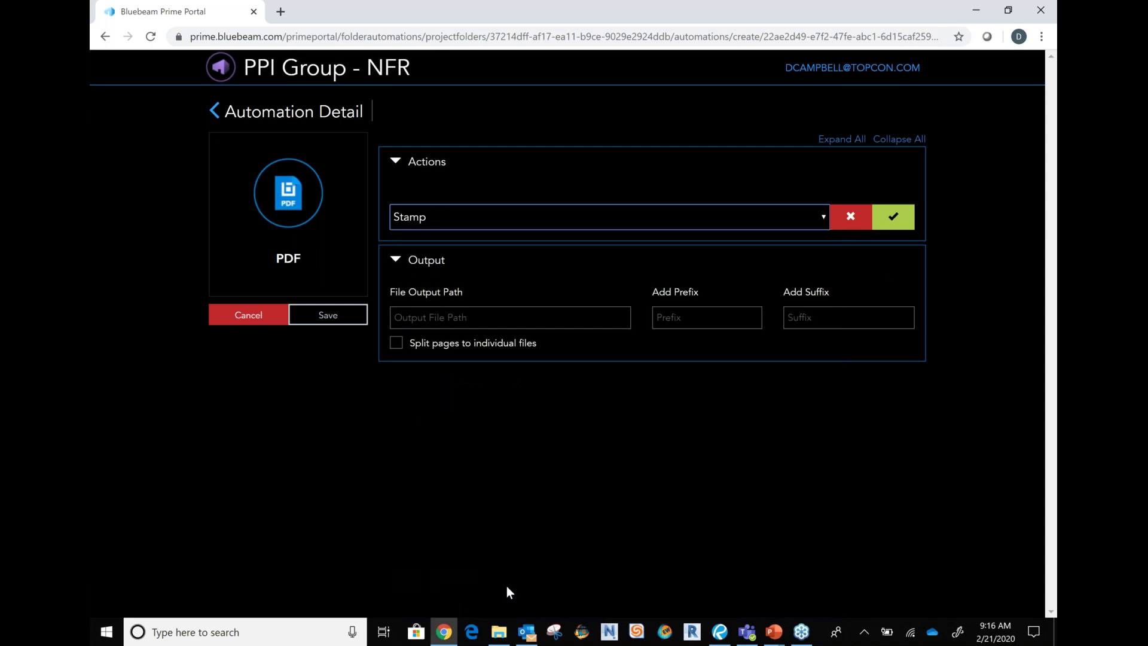
left_click(892, 216)
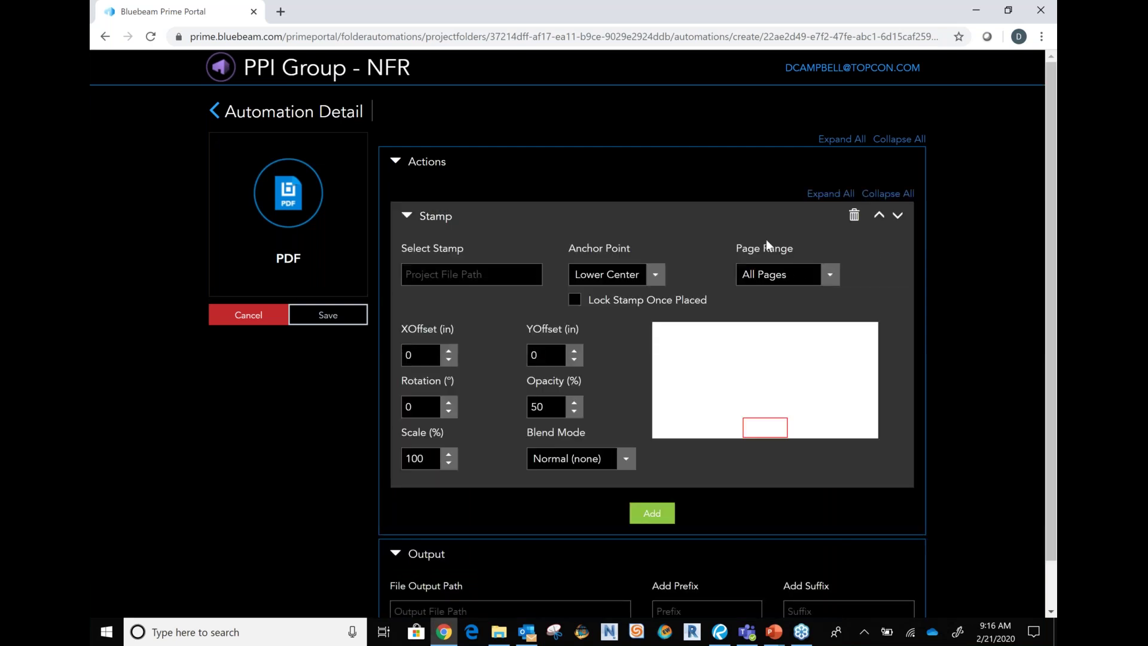
- Browse the project's RFI's folder and its Answered RFI's subfolder for a stamp file, and cancel the file selection
left_click(466, 274)
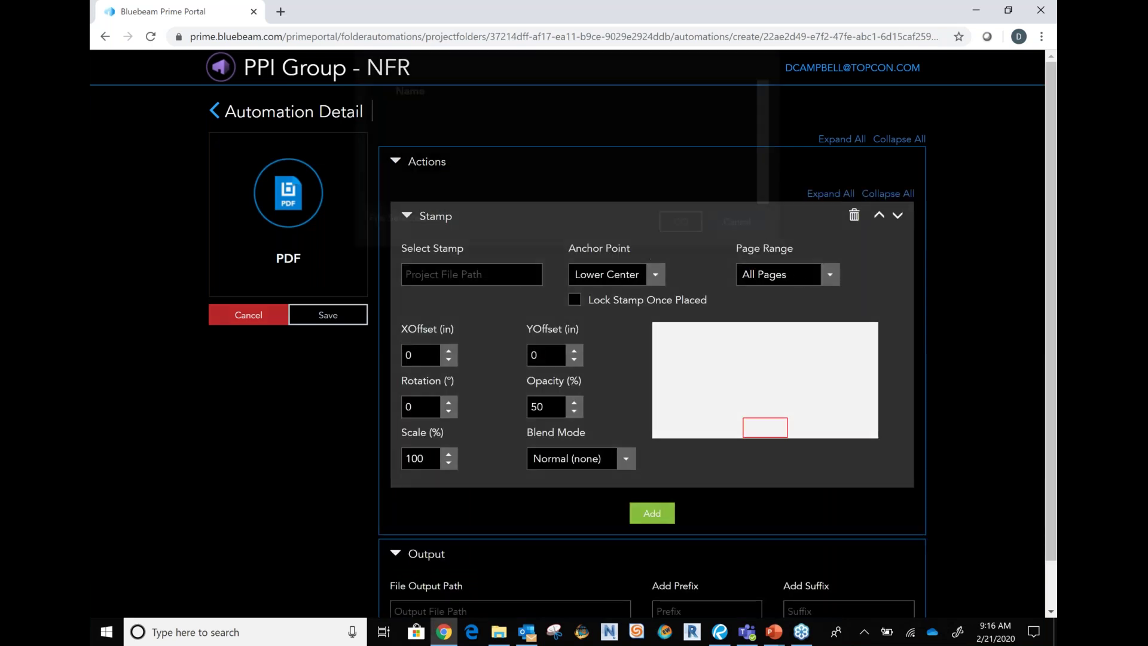
scroll(442, 239, "down", 1)
scroll(452, 226, "down", 1)
scroll(451, 223, "up", 1)
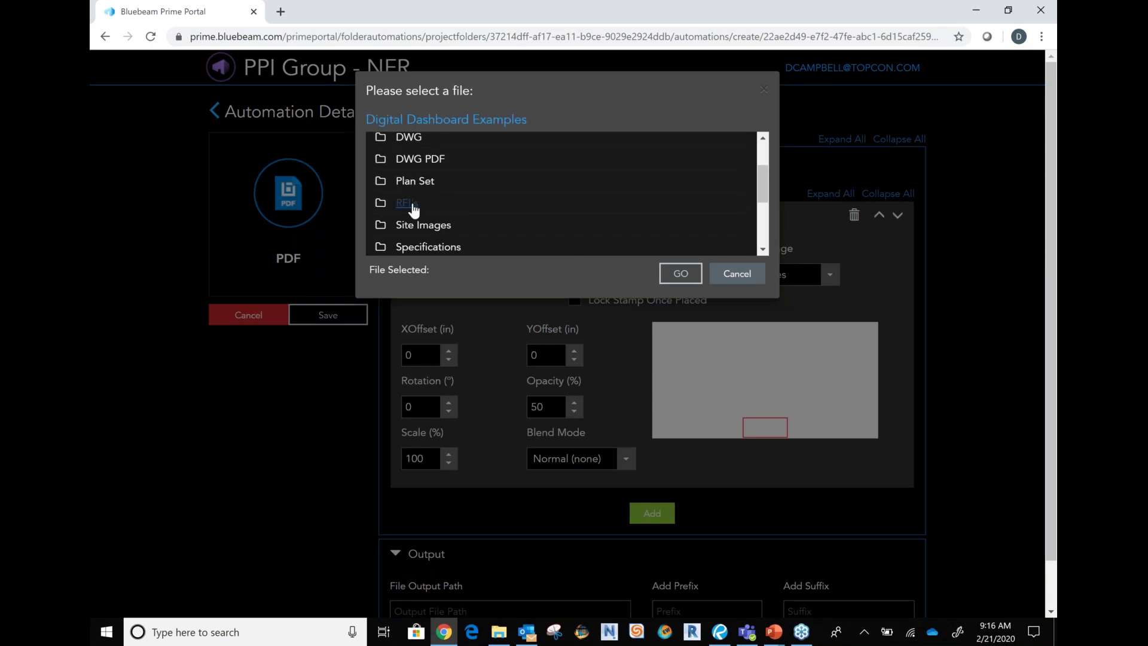
left_click(413, 200)
scroll(471, 239, "down", 1)
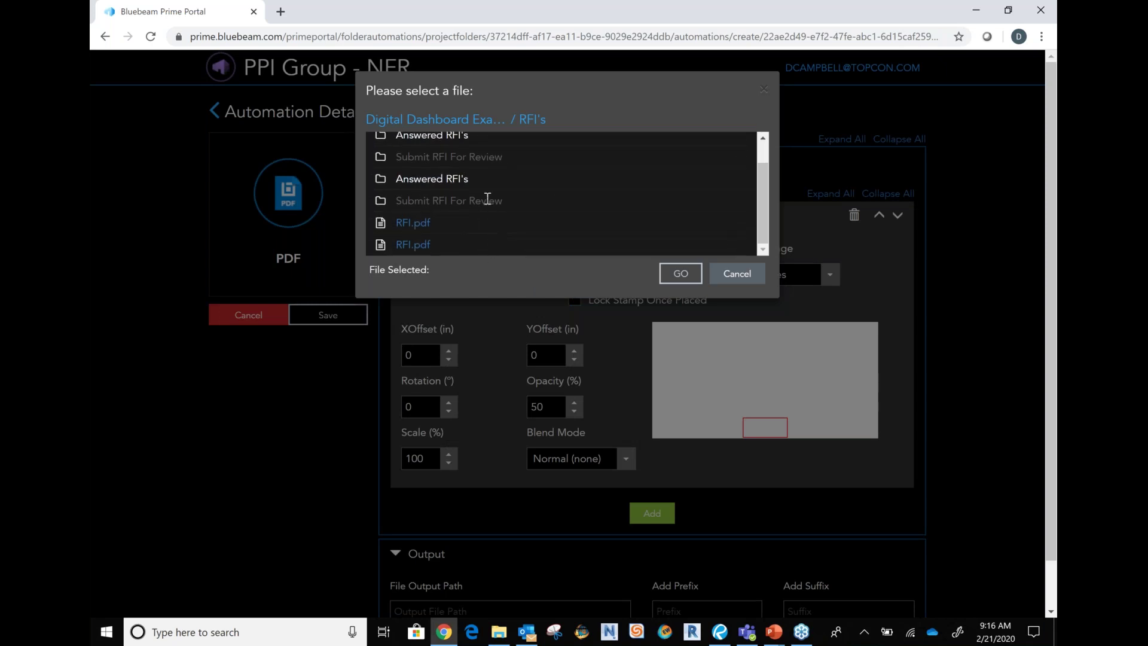
scroll(497, 203, "up", 1)
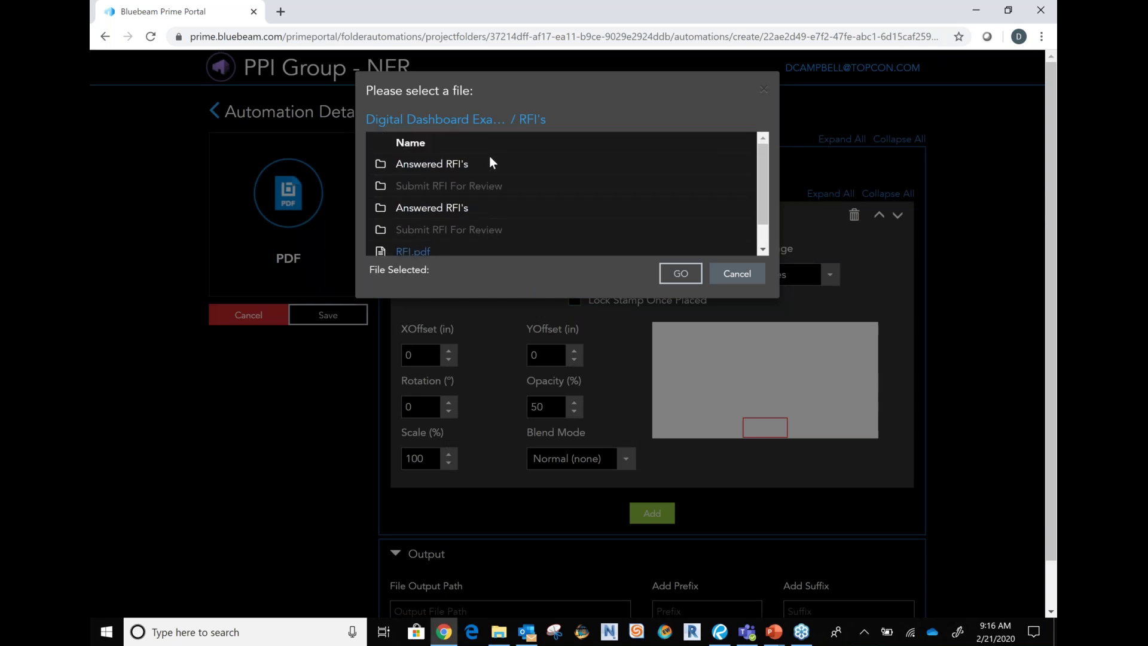
left_click(454, 166)
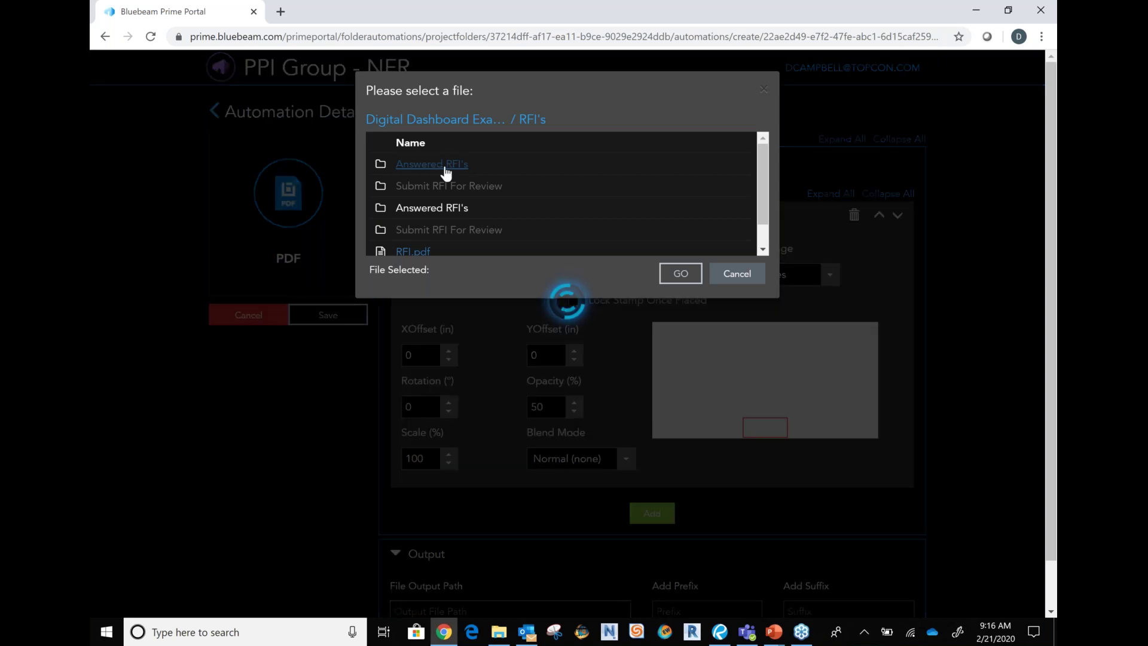
left_click(518, 118)
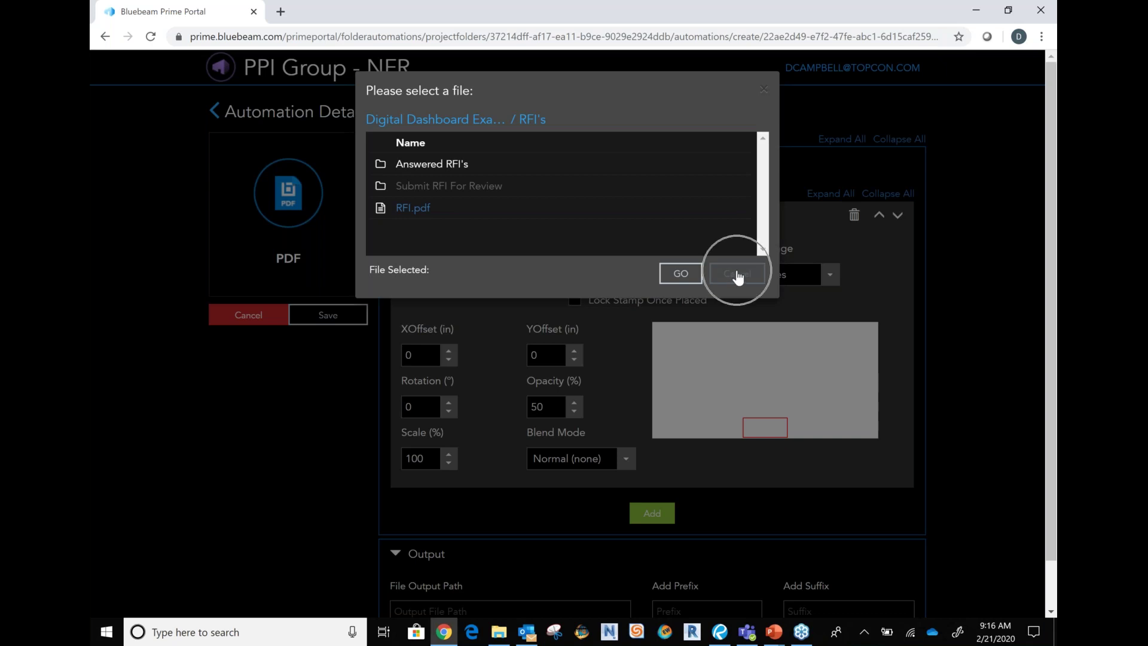
left_click(738, 274)
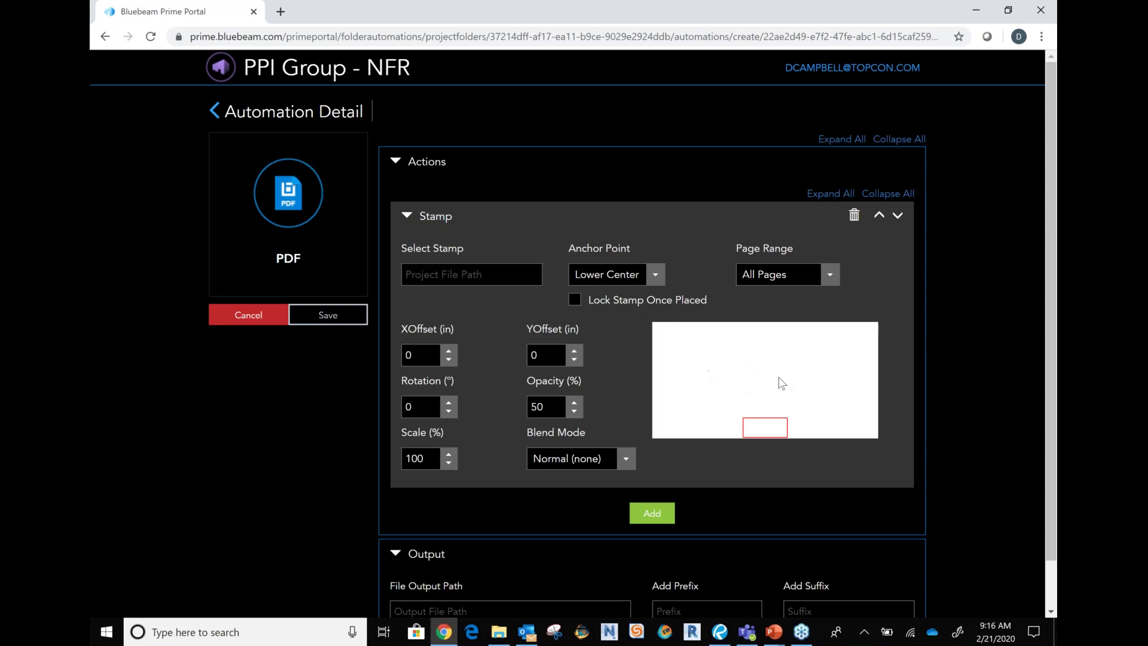
- Review the stamp's anchor point choices and placement settings, and cancel the PDF workflow
left_click(769, 426)
left_click(656, 275)
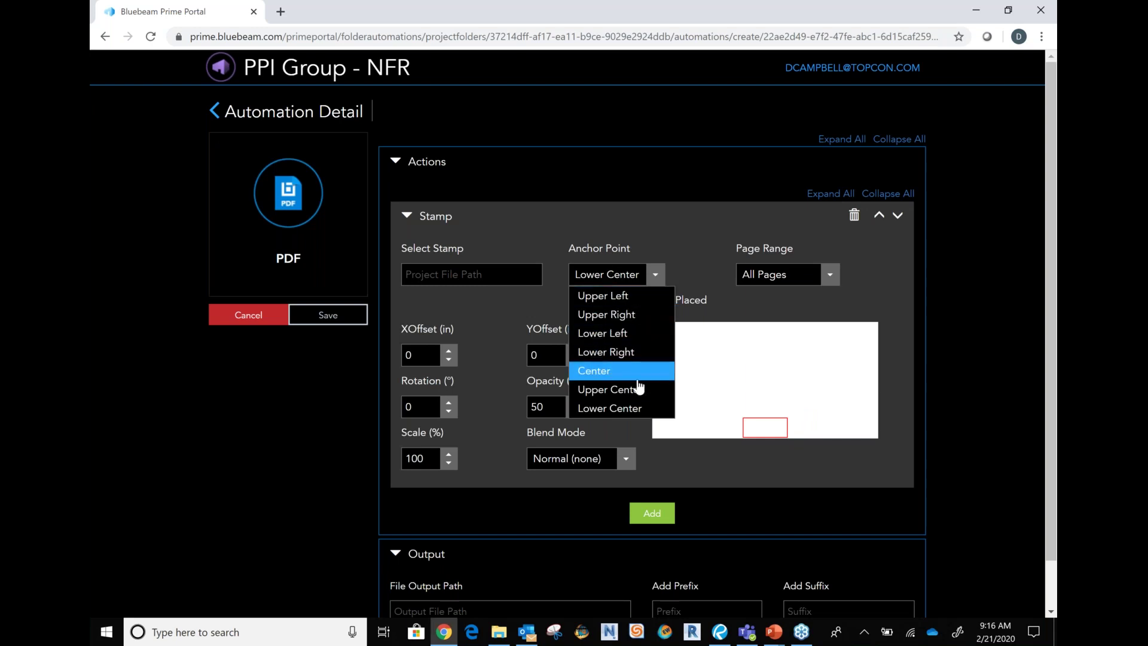
left_click(705, 271)
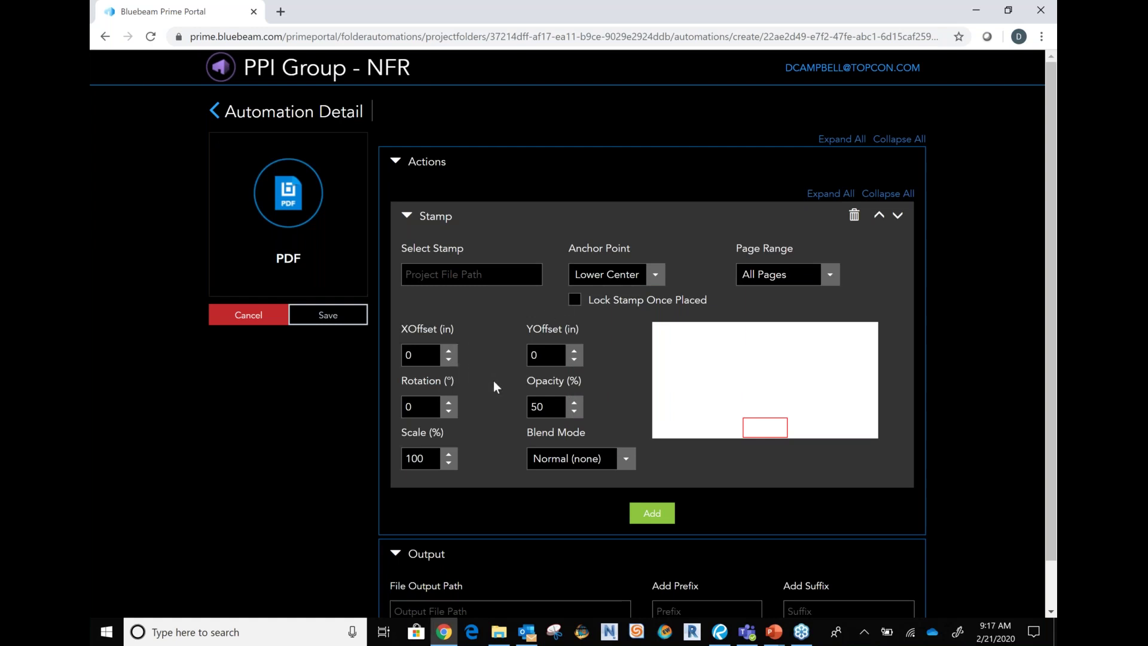
scroll(676, 452, "down", 1)
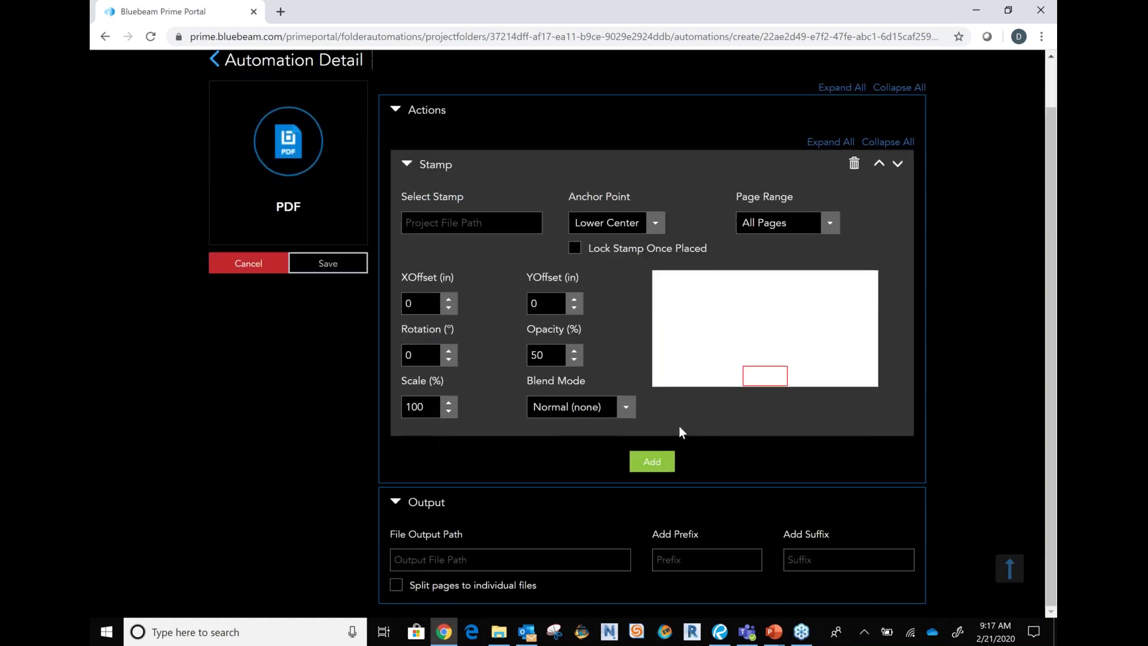
left_click(235, 263)
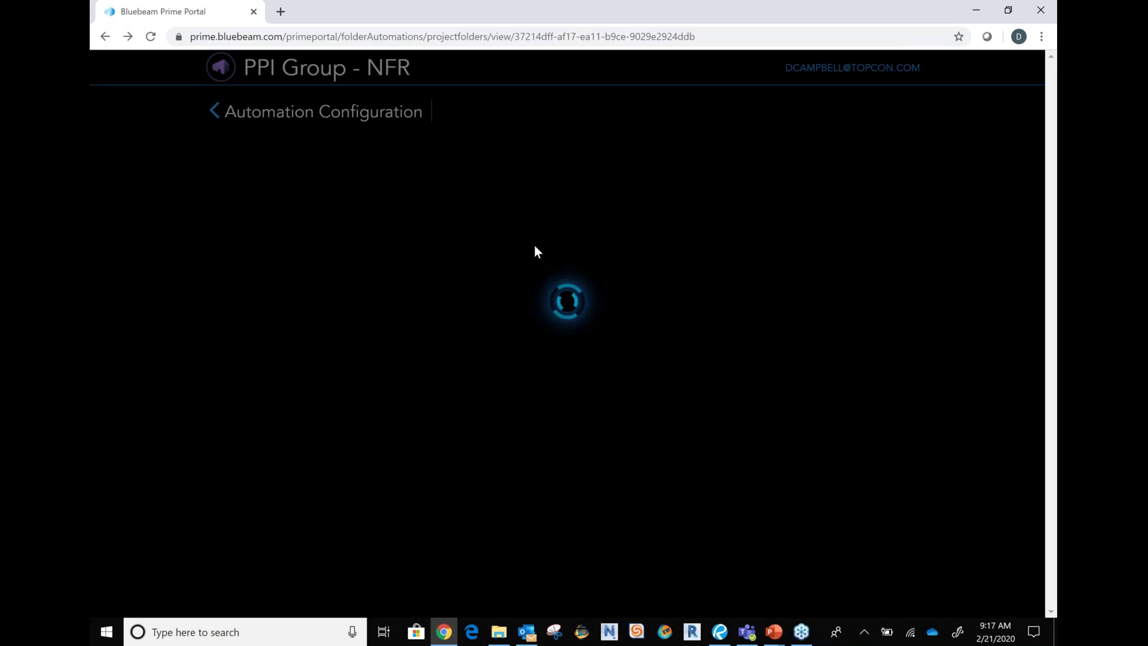
- Return to the active folder automations and open the DWG workflow of the Extract PDF automation for editing
left_click(214, 111)
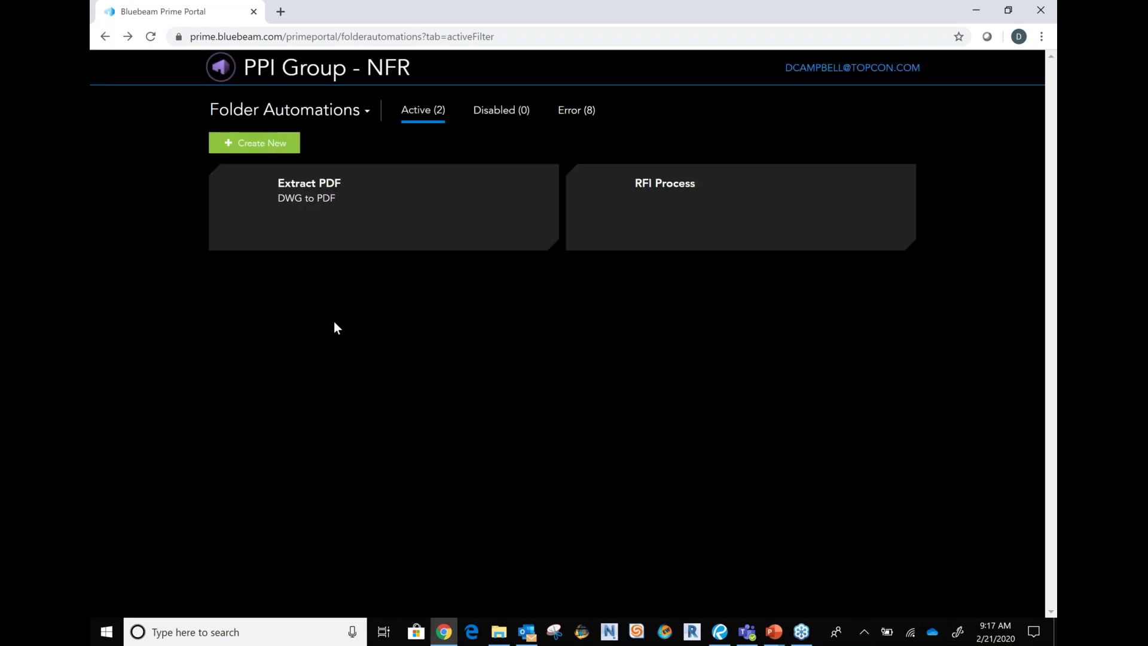
left_click(352, 231)
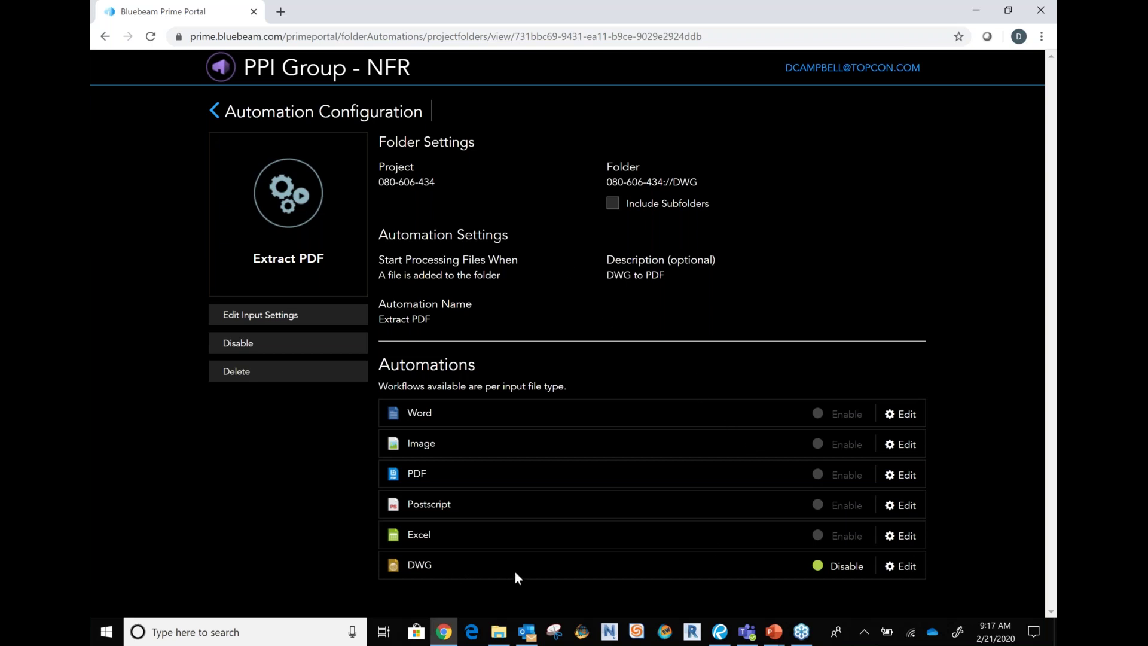
left_click(893, 568)
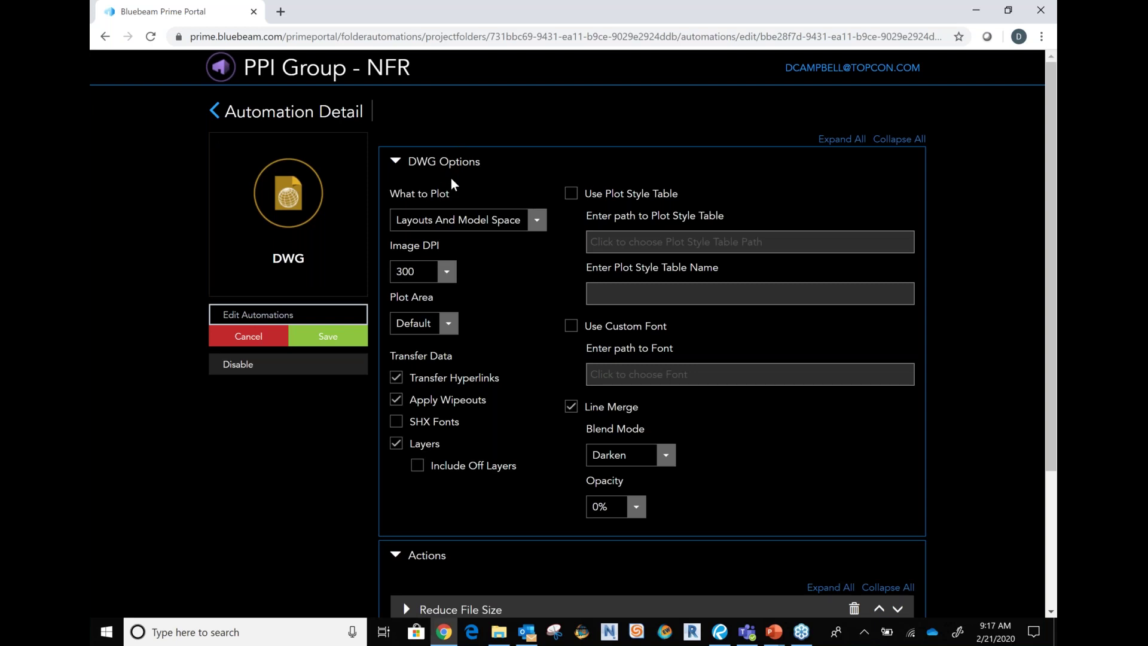
- Review the What to Plot choices in the DWG options and switch Use Plot Style Table on and back off
left_click(536, 221)
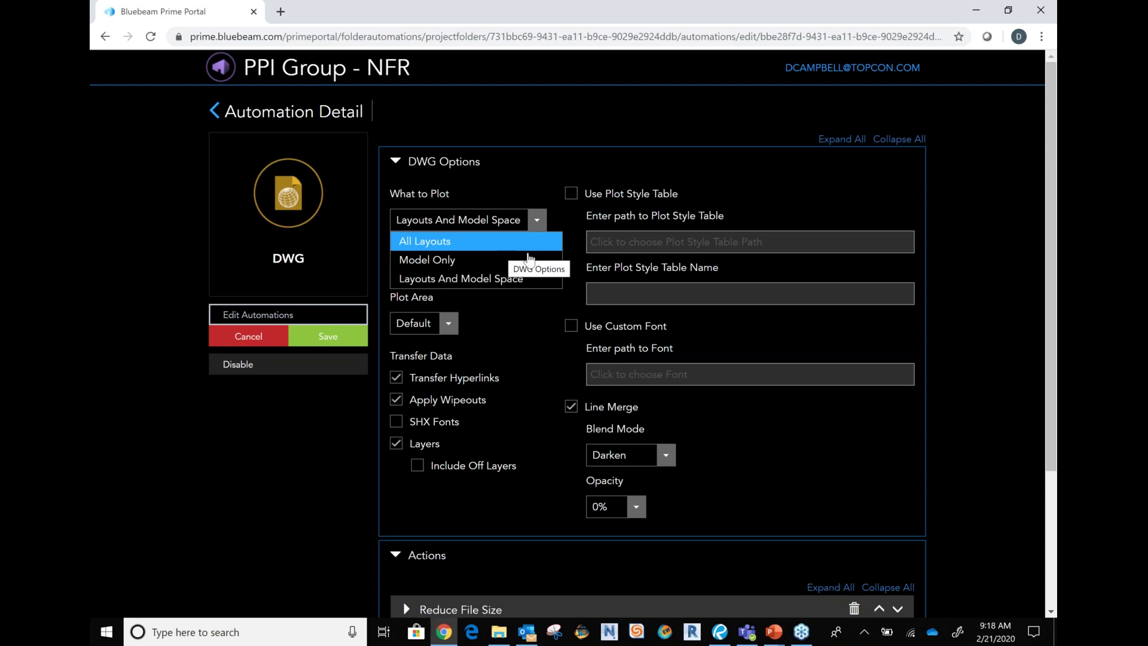
left_click(528, 190)
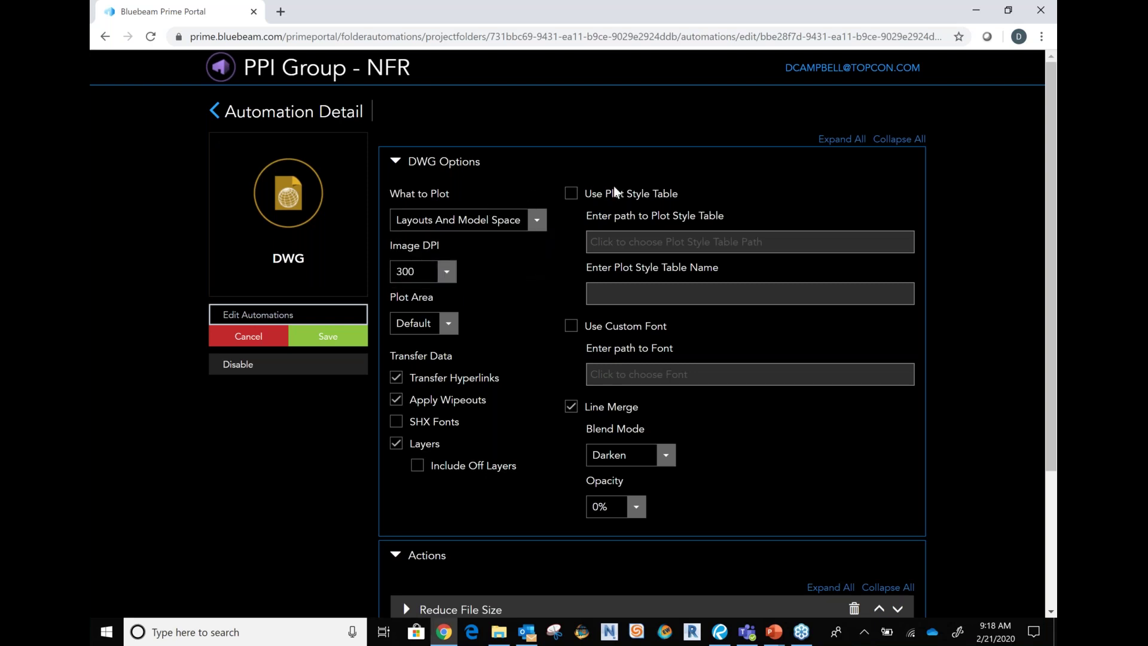
left_click(571, 193)
left_click(571, 194)
- Examine the Reduce File Size action's settings and the folders offered for the file output path, and cancel the folder selection
scroll(752, 437, "down", 3)
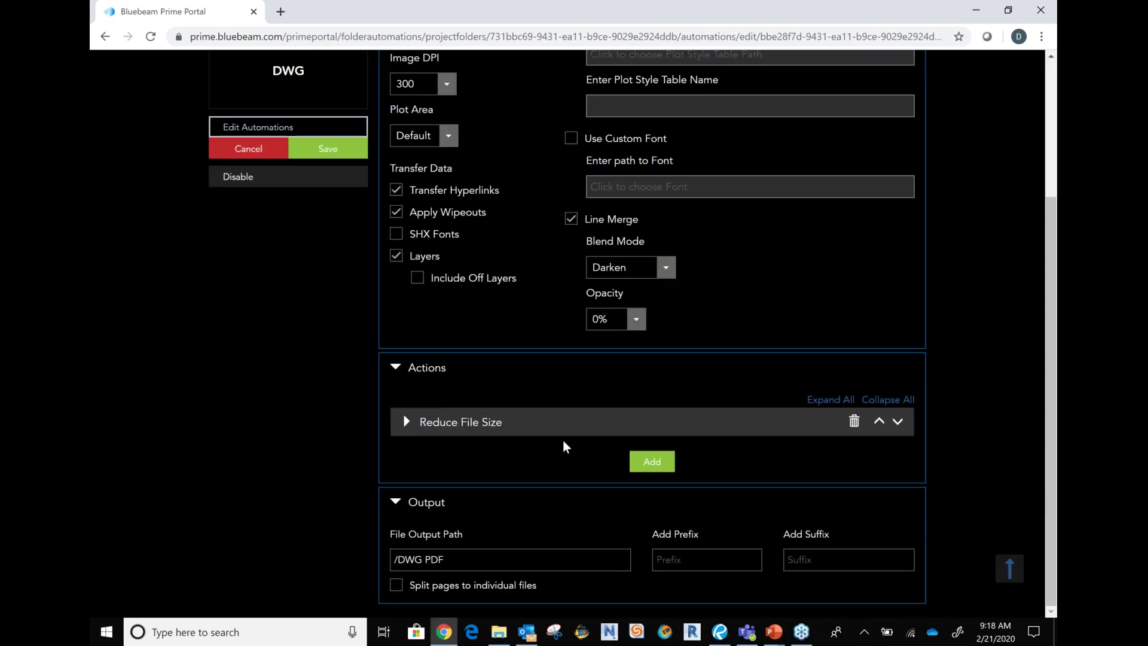
left_click(406, 423)
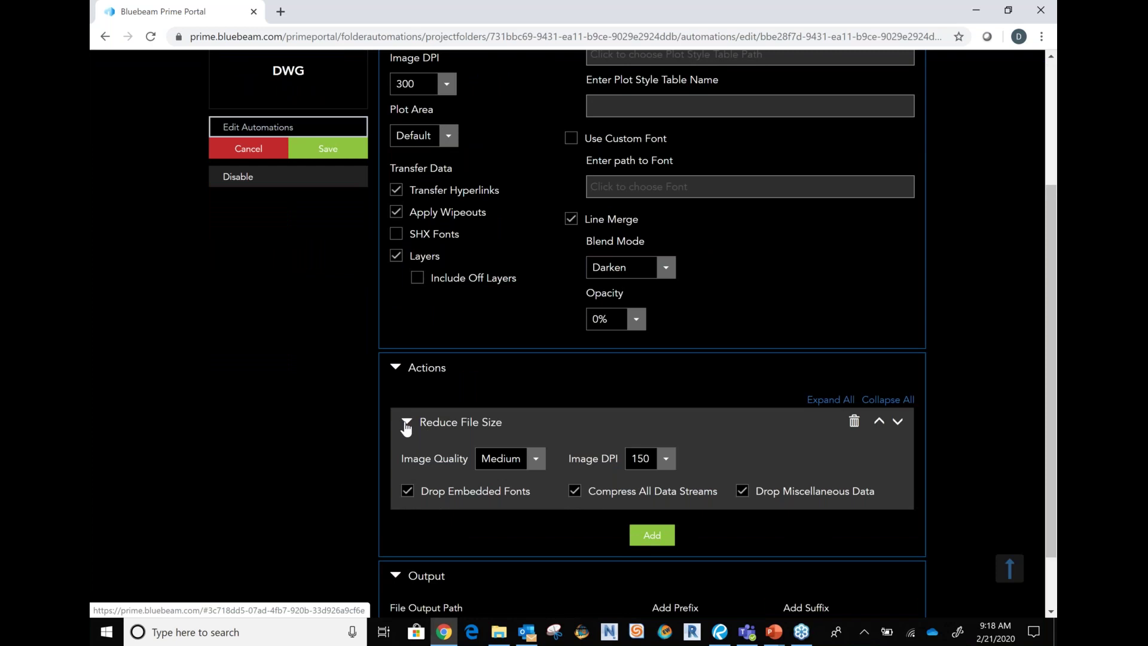
left_click(406, 422)
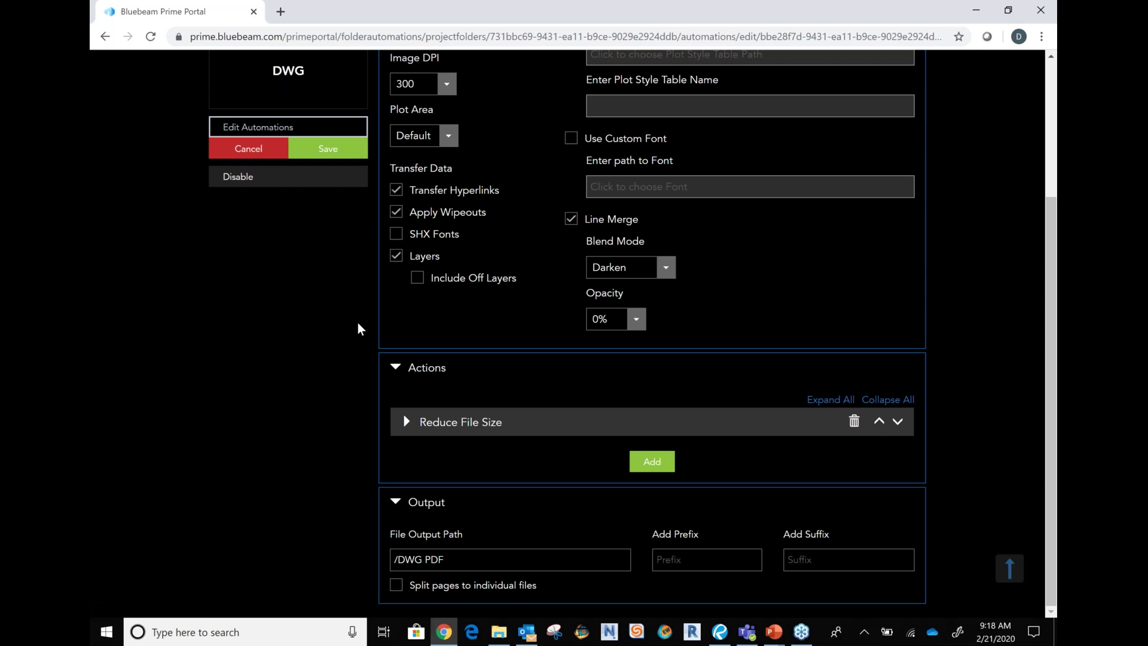
left_click(406, 422)
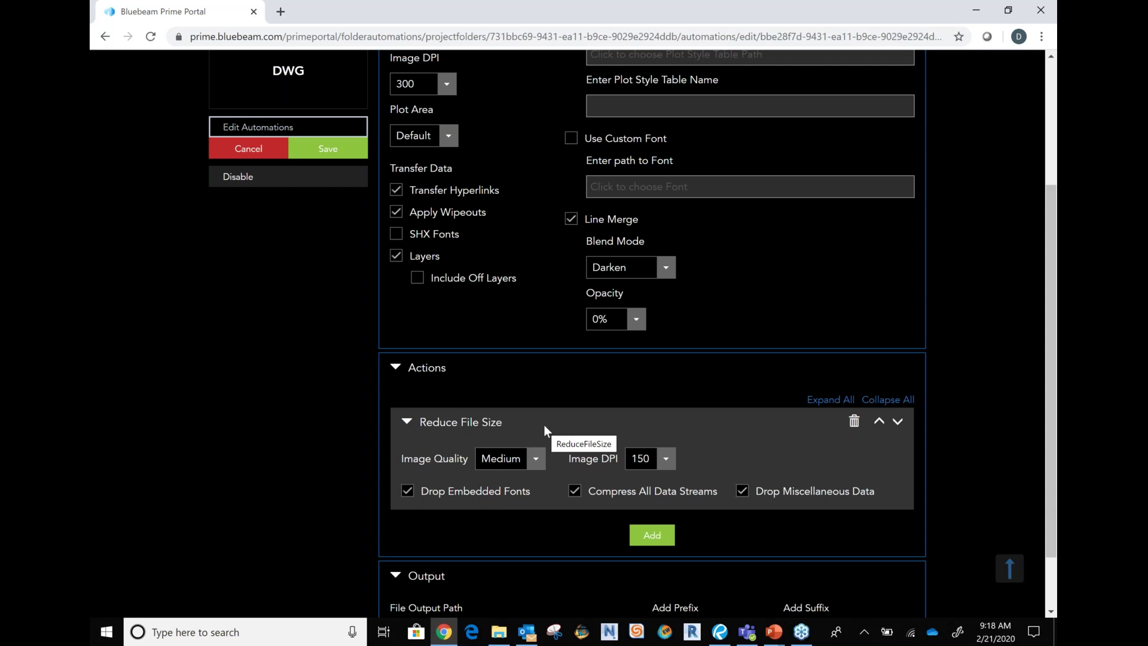
scroll(543, 429, "down", 1)
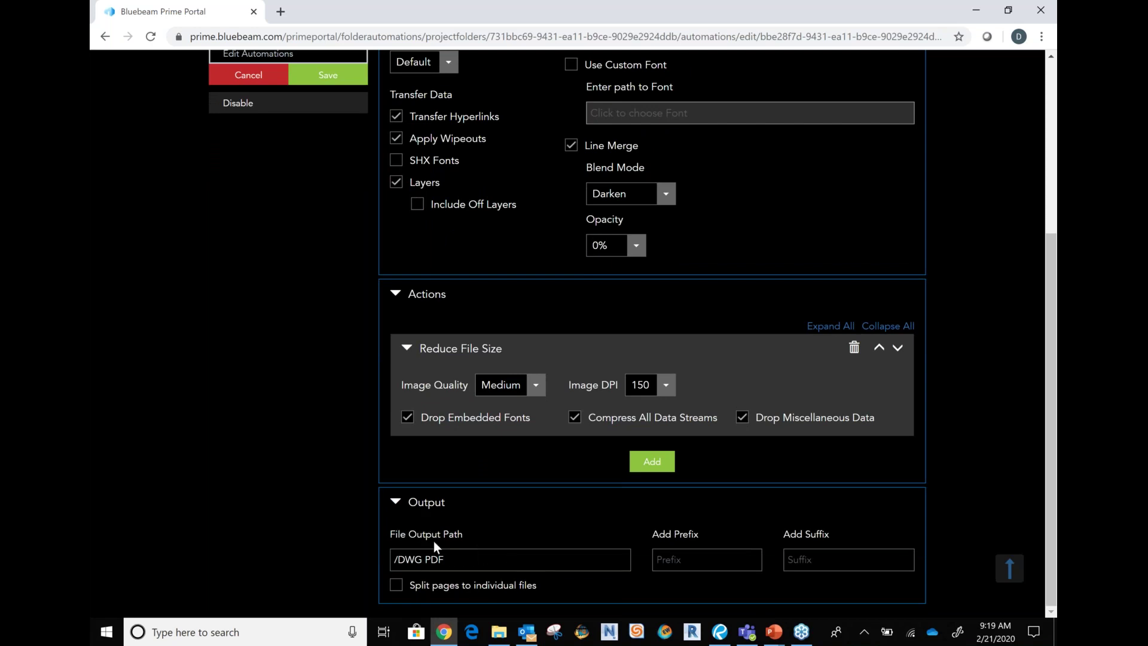
left_click(464, 558)
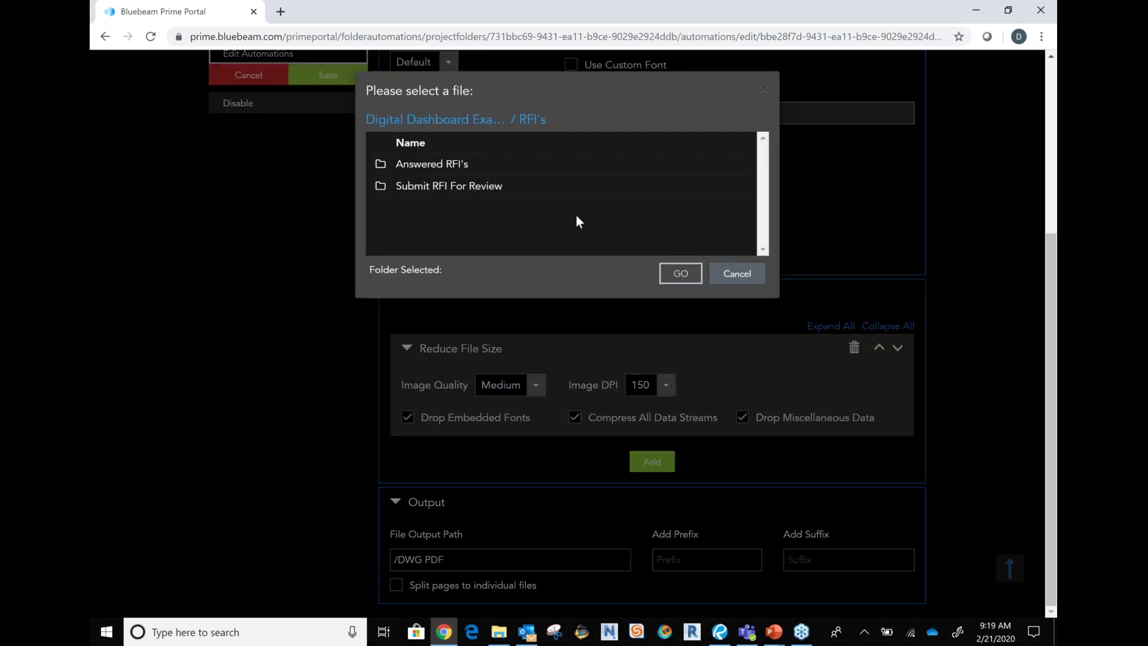
left_click(744, 278)
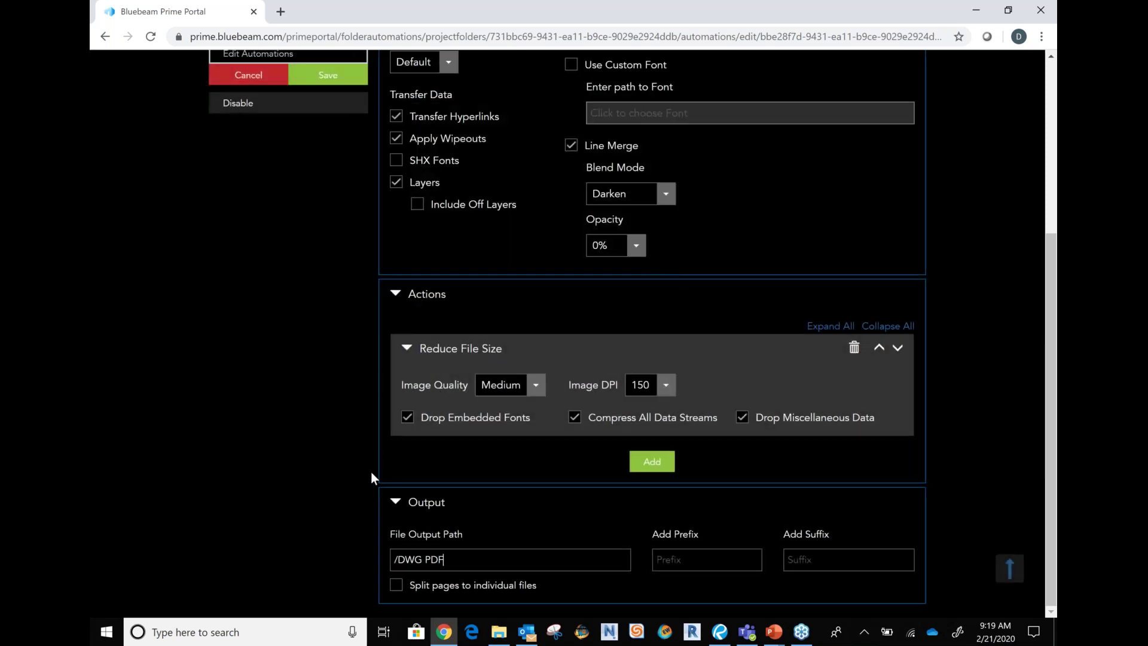
- Save the DWG workflow and return to the Extract PDF automation configuration
scroll(371, 471, "up", 5)
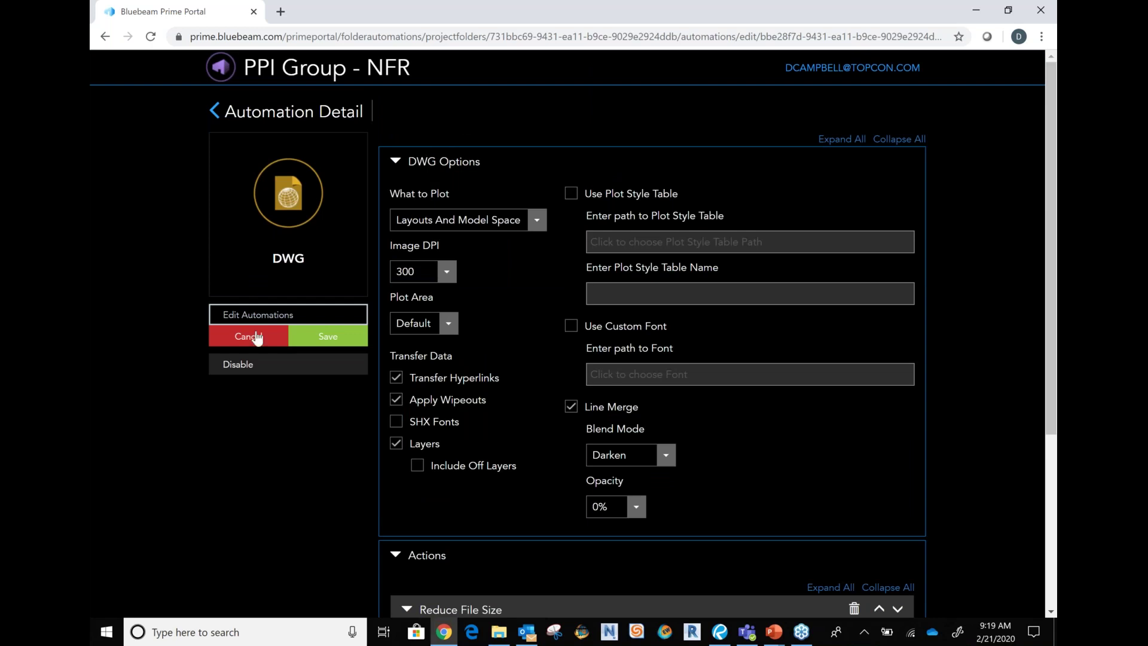
left_click(327, 335)
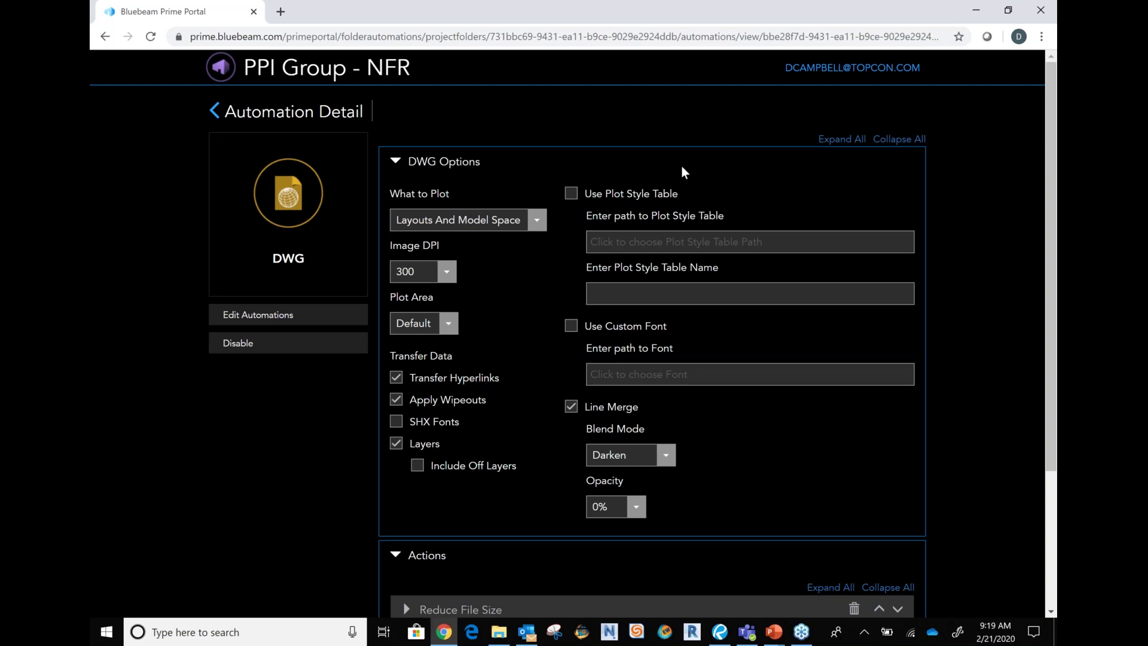
left_click(215, 111)
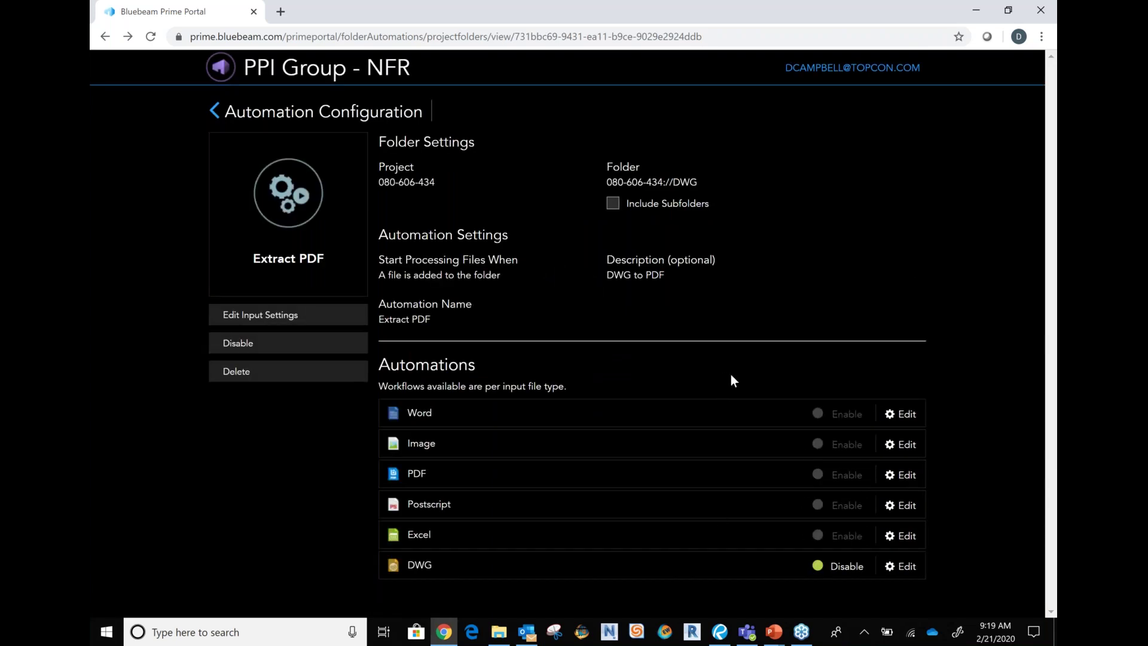
- Switch to Bluebeam Revu and view the contents of the Digital Dashboard Examples project's DWG and DWG PDF folders
left_click(720, 632)
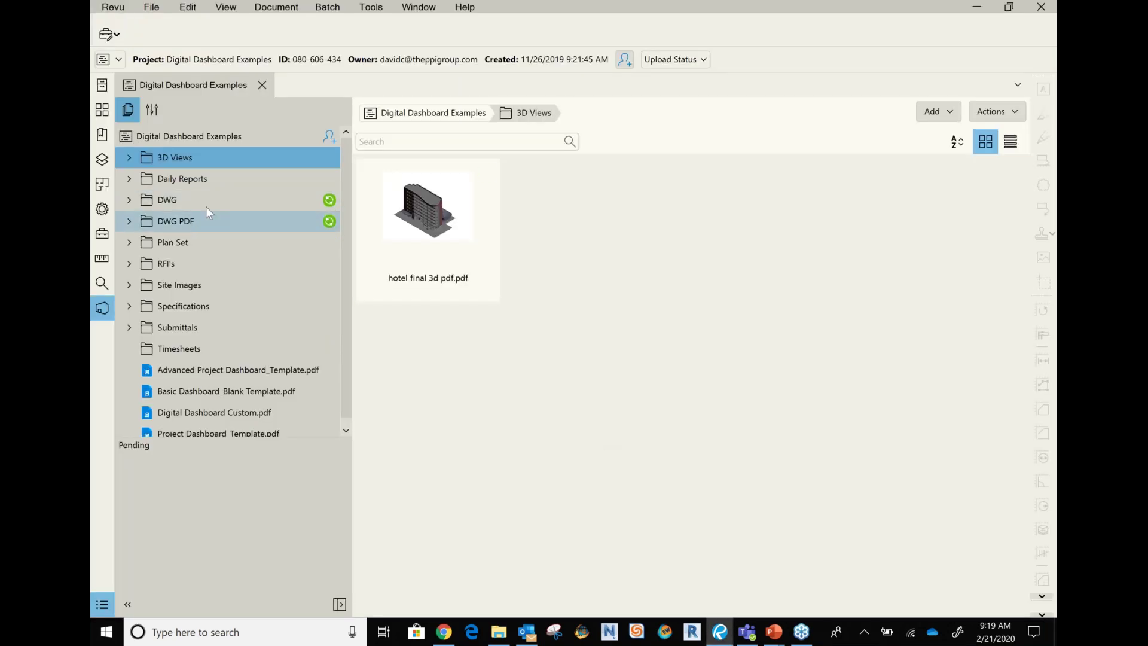
left_click(233, 201)
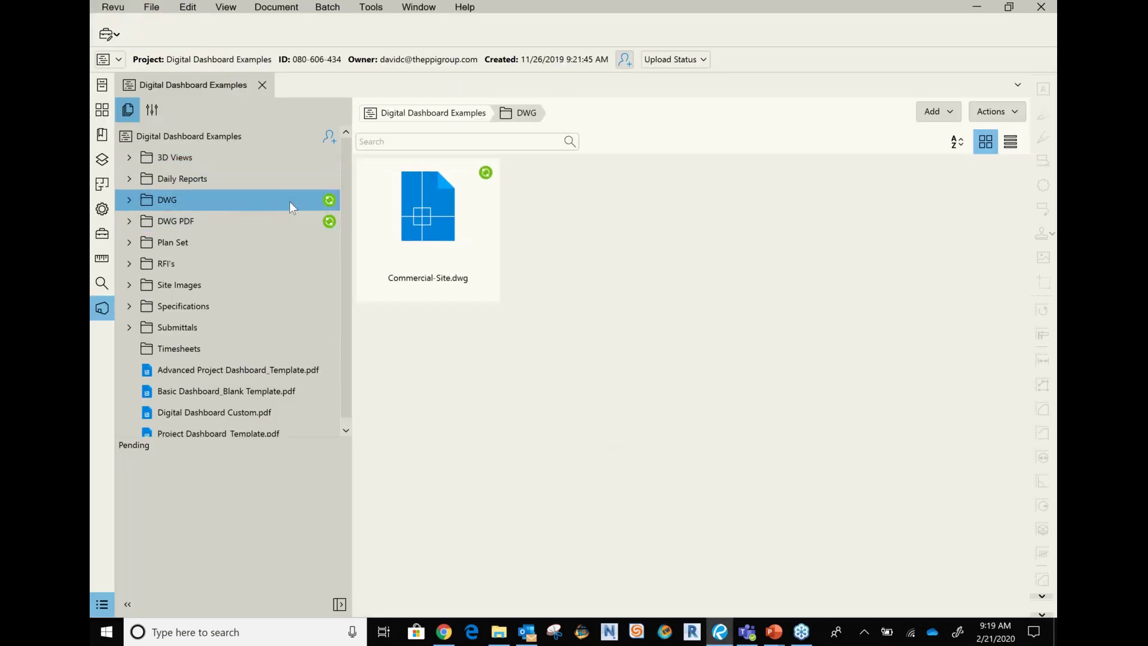
left_click(189, 222)
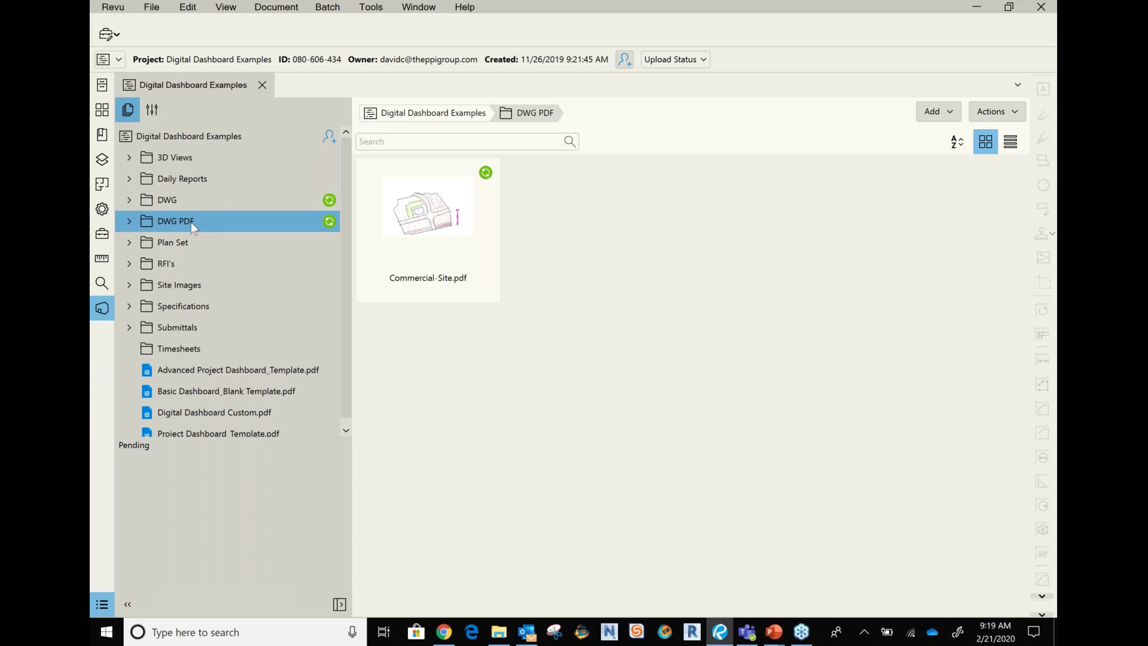
- Start a file upload into the project's DWG folder and browse to the Documents folder on the computer
key("Up")
left_click(921, 115)
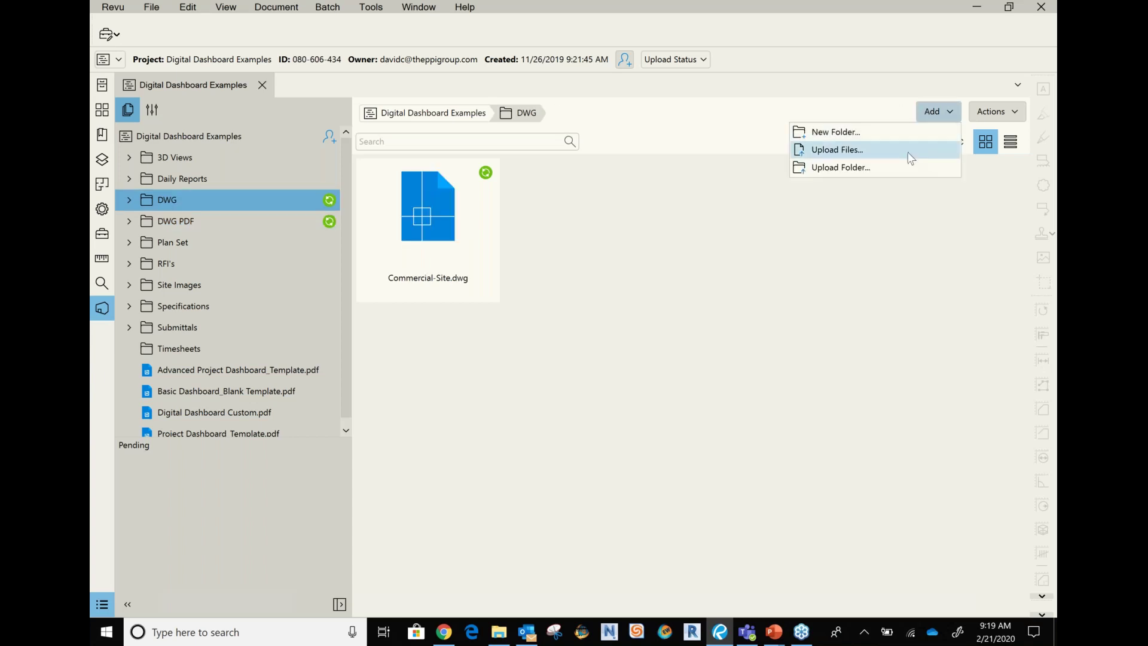
left_click(837, 149)
left_click(423, 387)
left_click(425, 407)
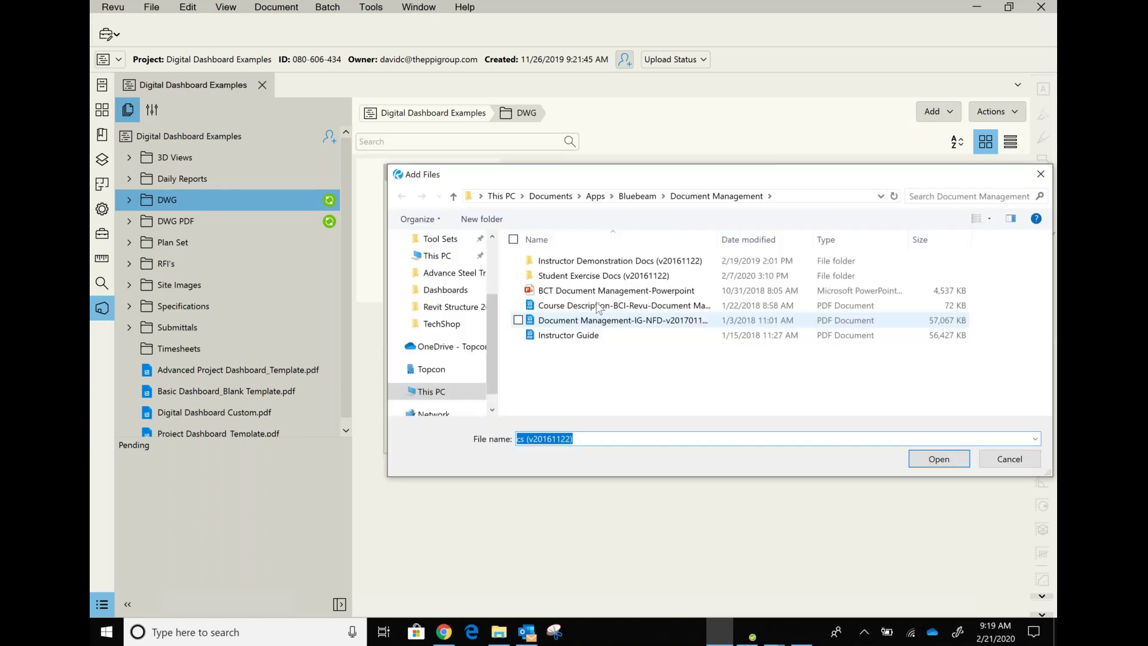
scroll(457, 315, "down", 3)
left_click(464, 334)
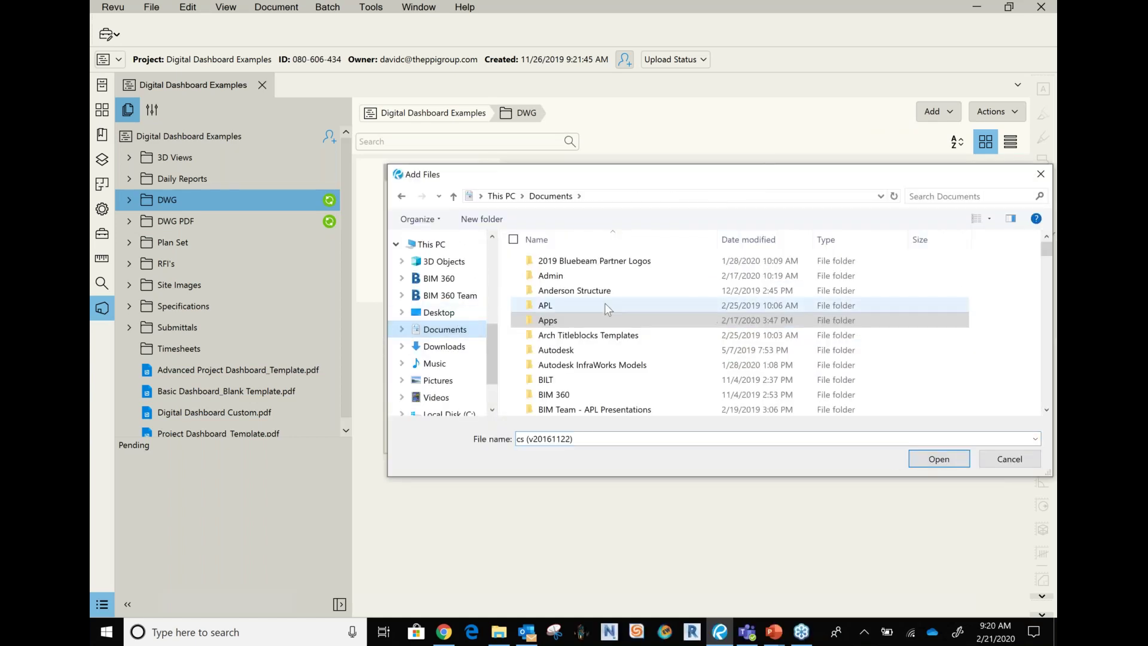
- Browse through Apps and Revit to the Revit Architecture Essentials 2018 folder
double_click(604, 305)
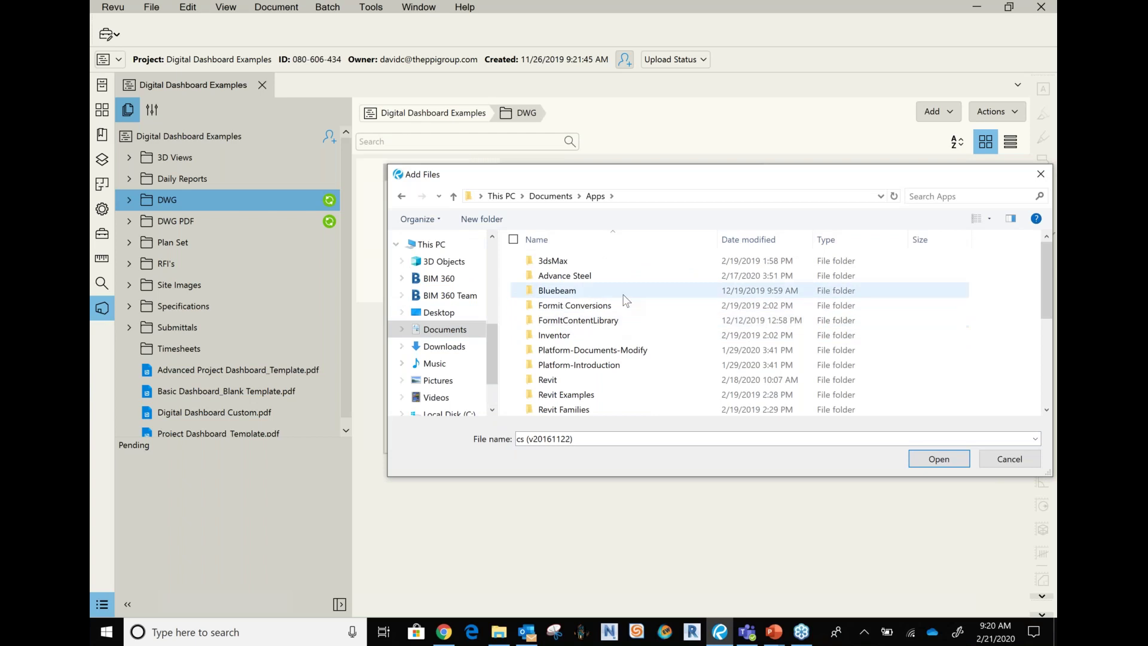
double_click(658, 374)
scroll(634, 366, "down", 4)
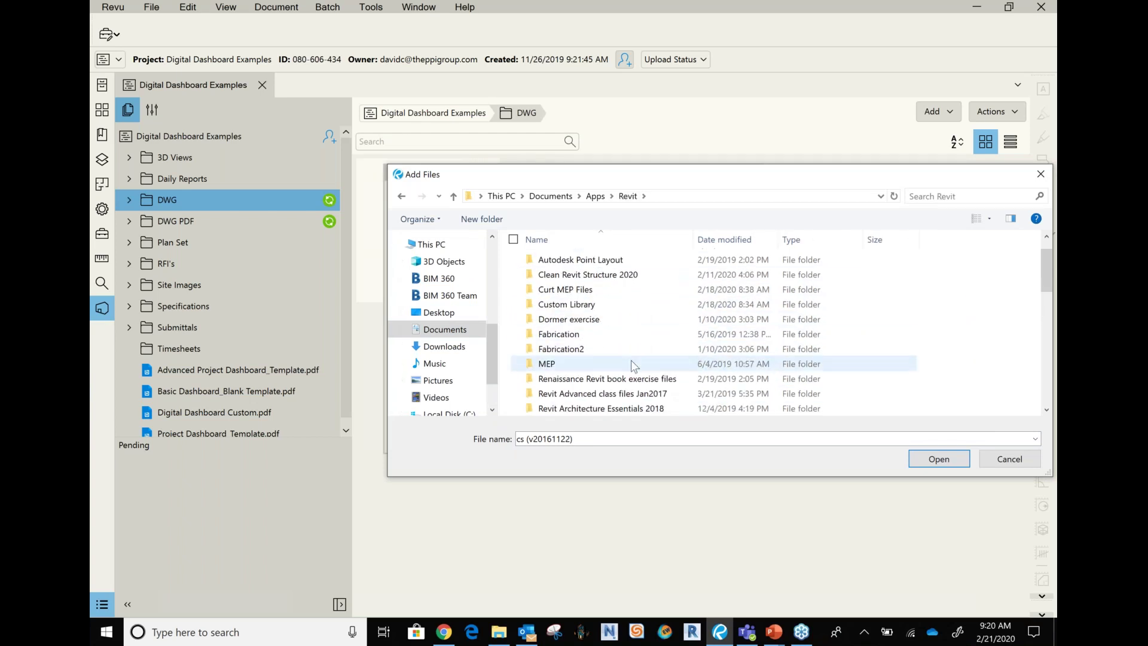
double_click(654, 292)
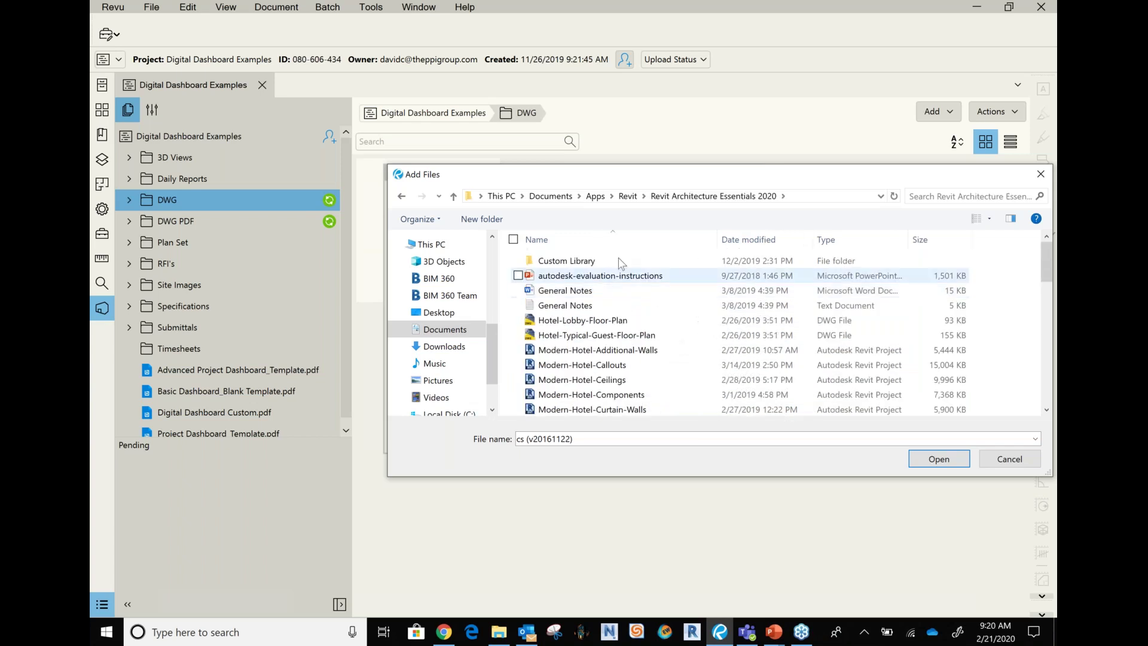
left_click(628, 196)
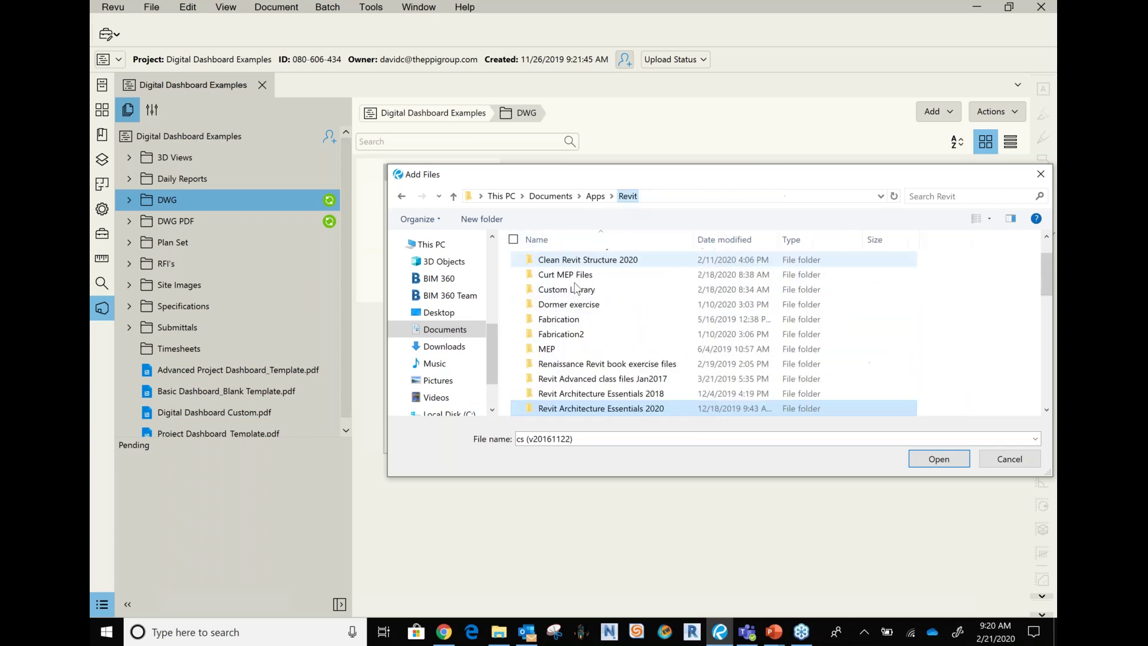
double_click(598, 381)
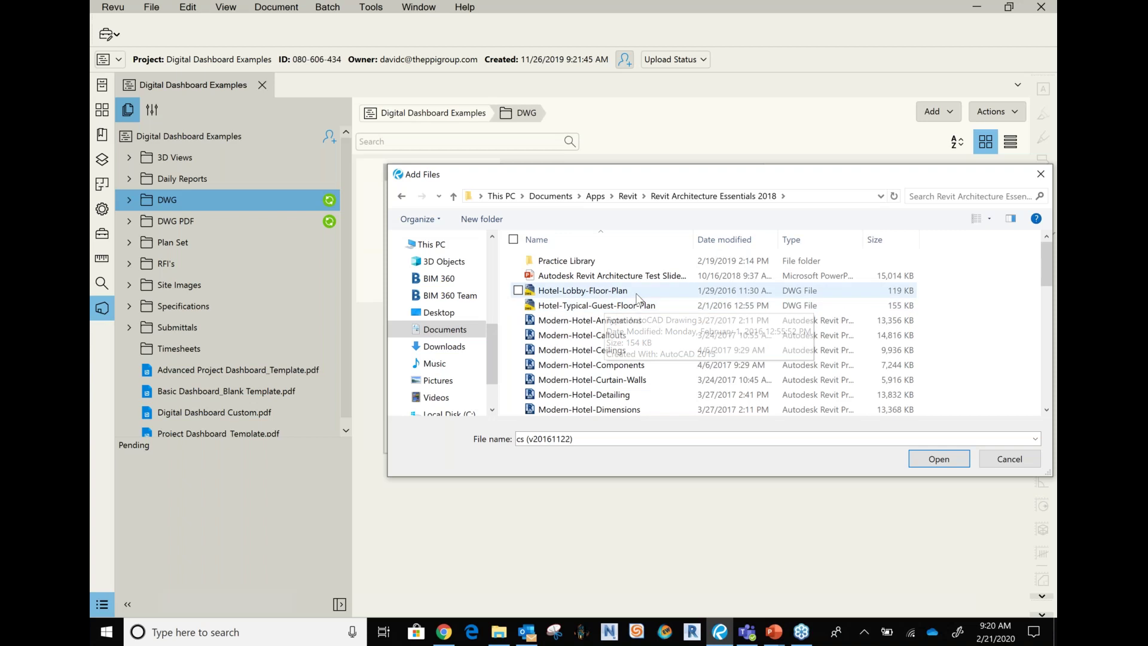
- Upload the Hotel-Lobby-Floor-Plan drawing to the DWG folder
left_click(628, 291)
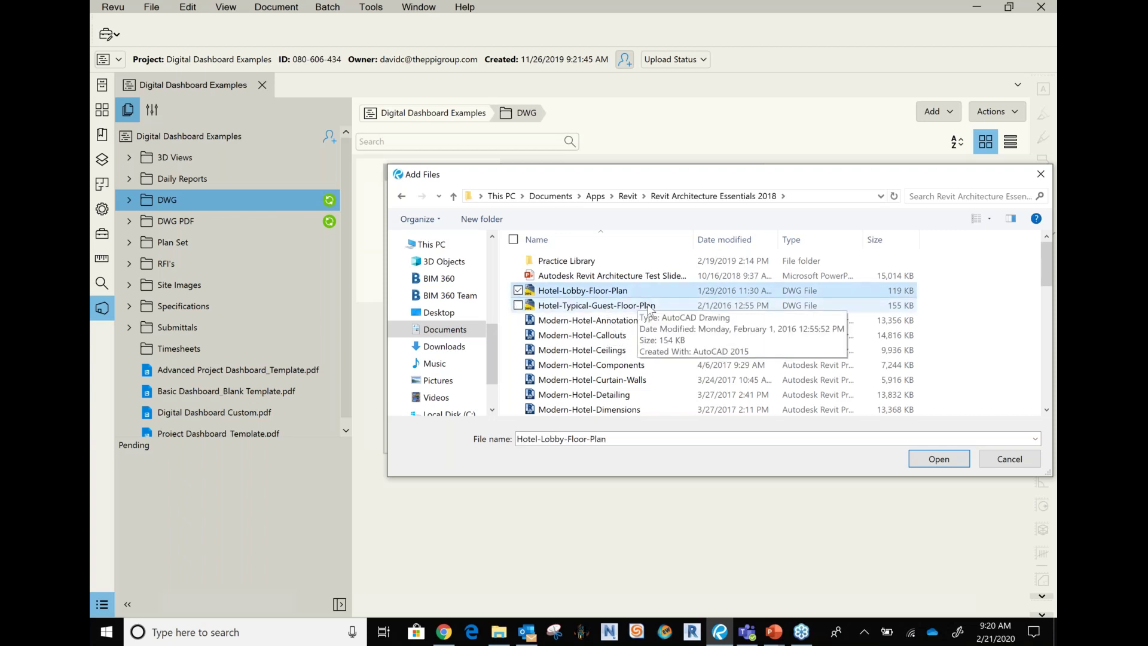
left_click(650, 305, "ctrl")
left_click(650, 305, "ctrl")
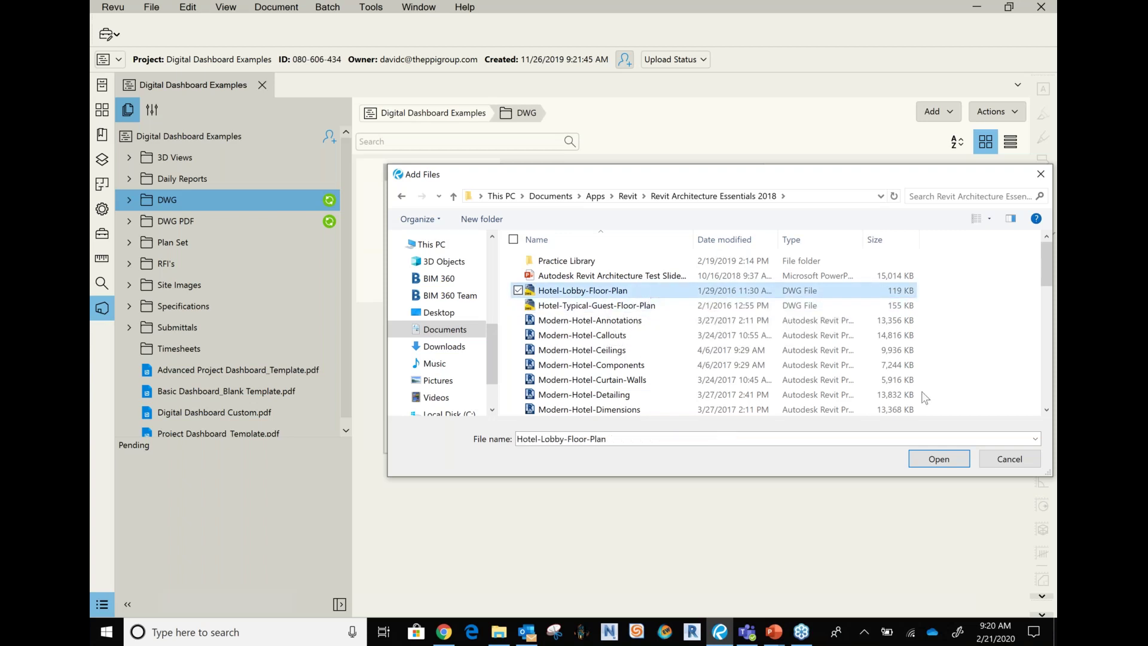
left_click(931, 454)
left_click(677, 433)
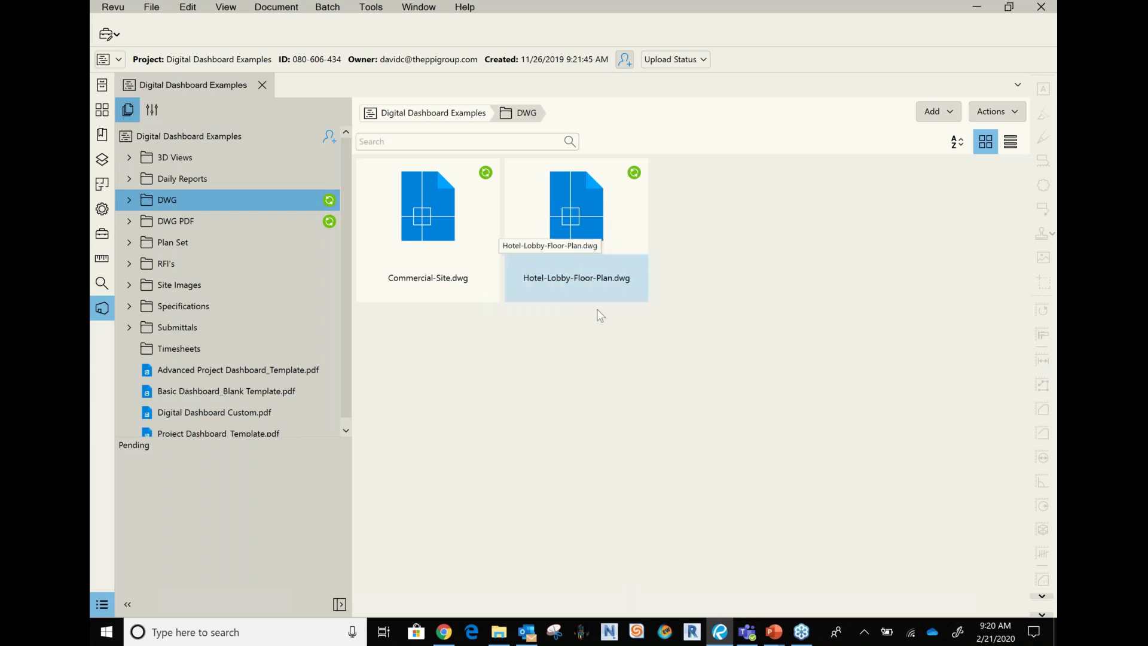
- Check the DWG PDF folder's contents and return to the Folder Automations list in the Prime Portal
left_click(269, 227)
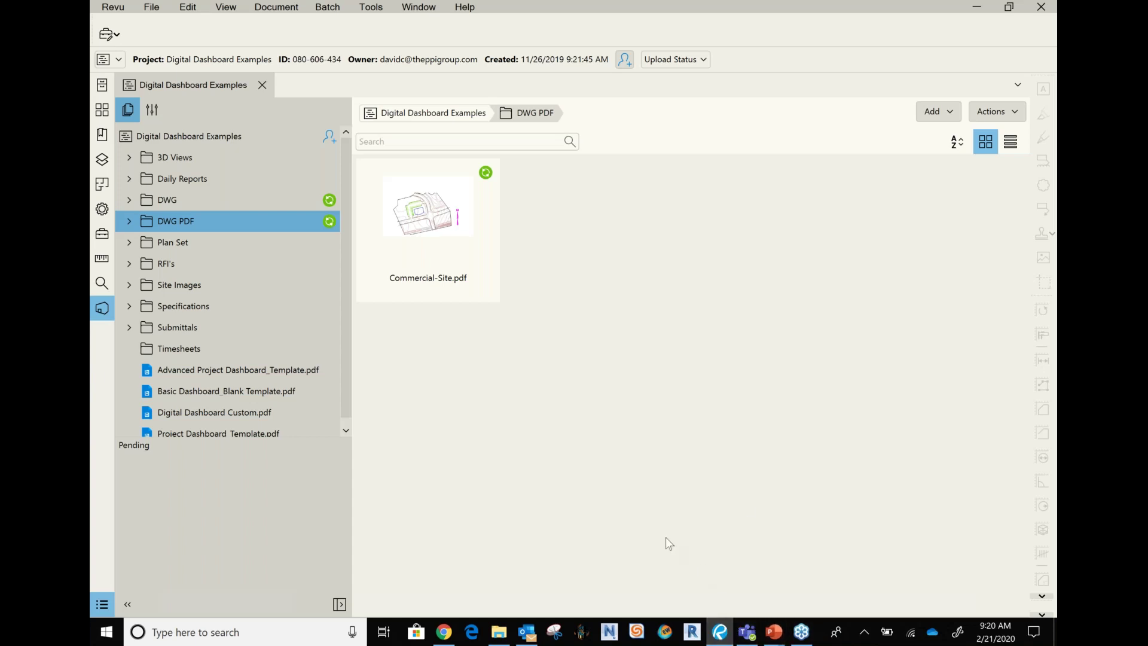
left_click(444, 632)
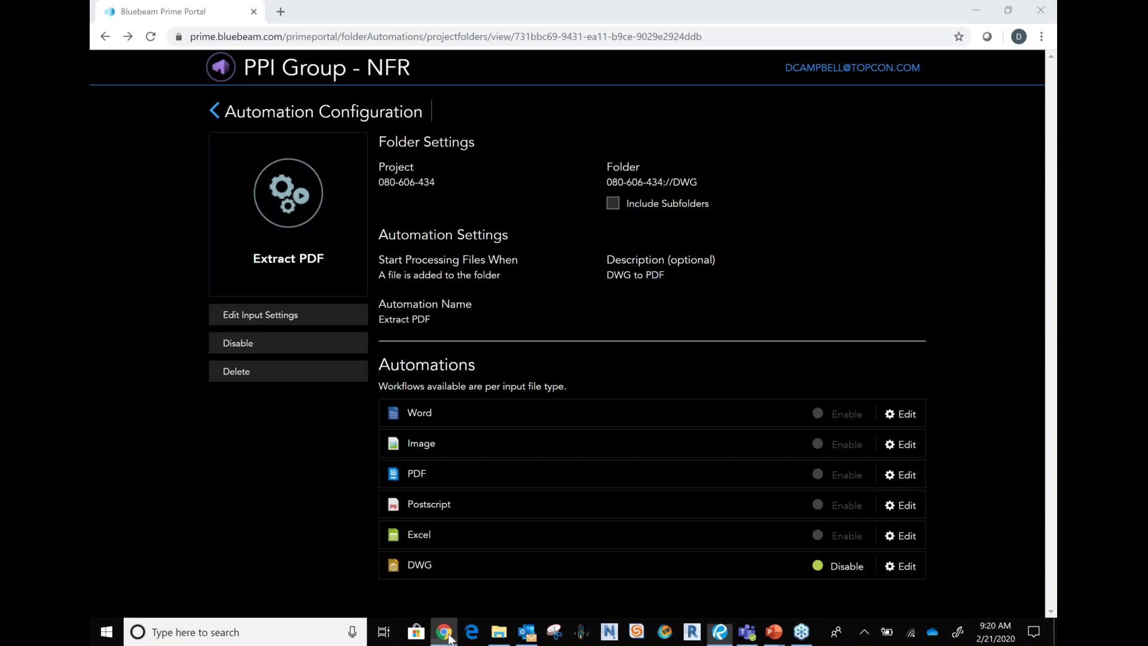
left_click(212, 114)
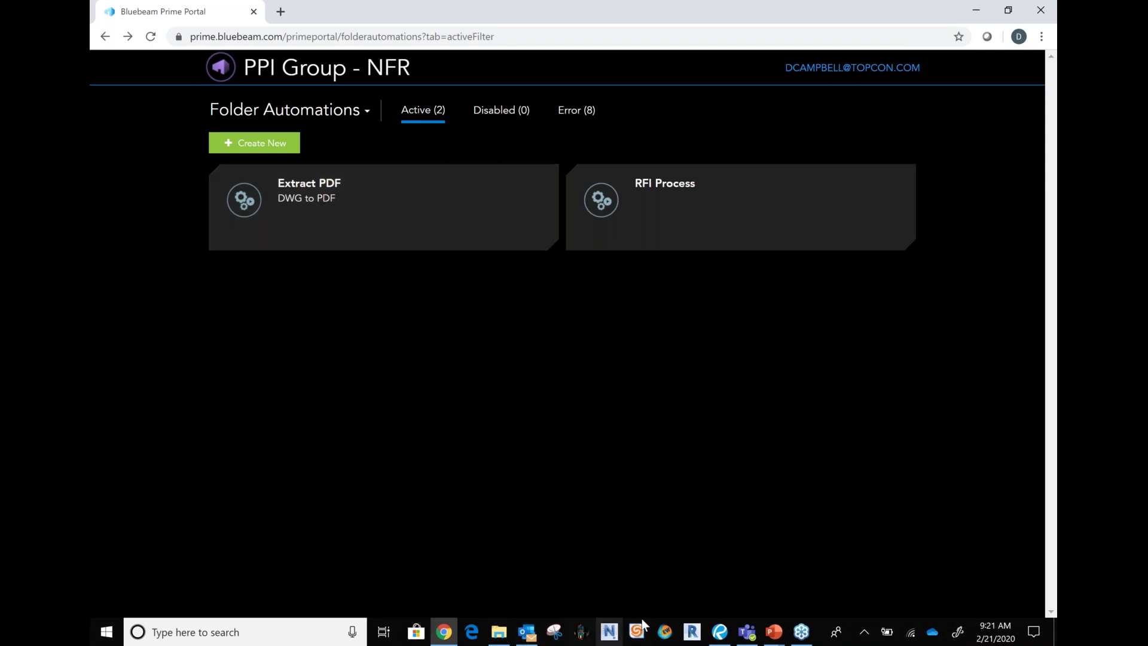
- Switch to Bluebeam Revu to view the Submittals folder's contents and return to the Prime Portal
left_click(718, 632)
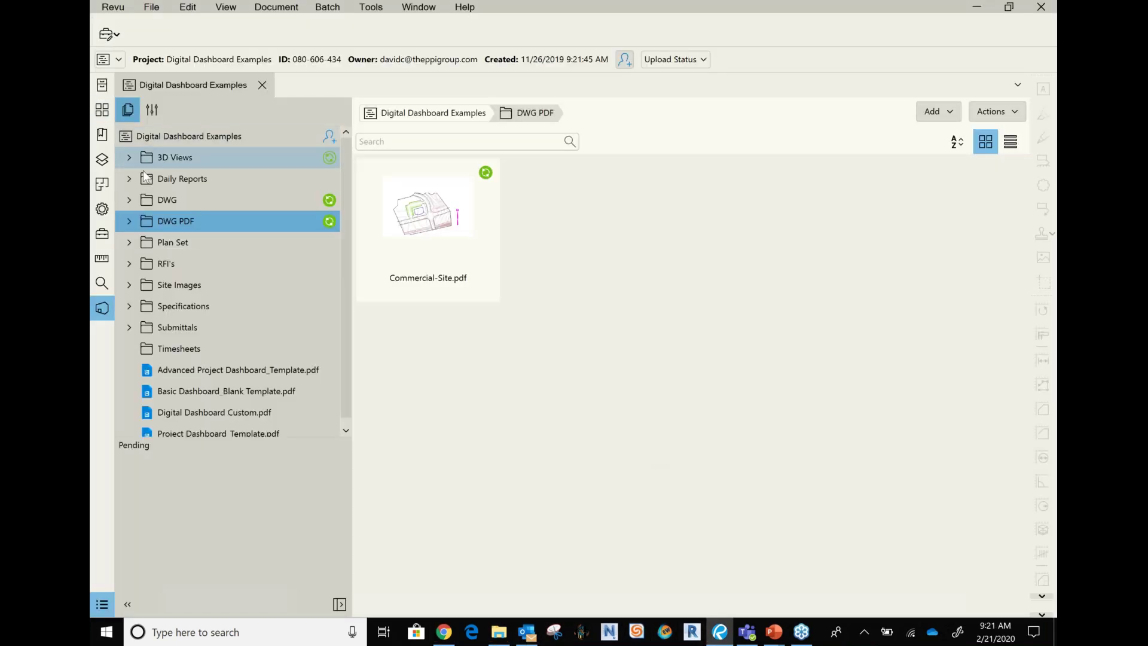
left_click(222, 328)
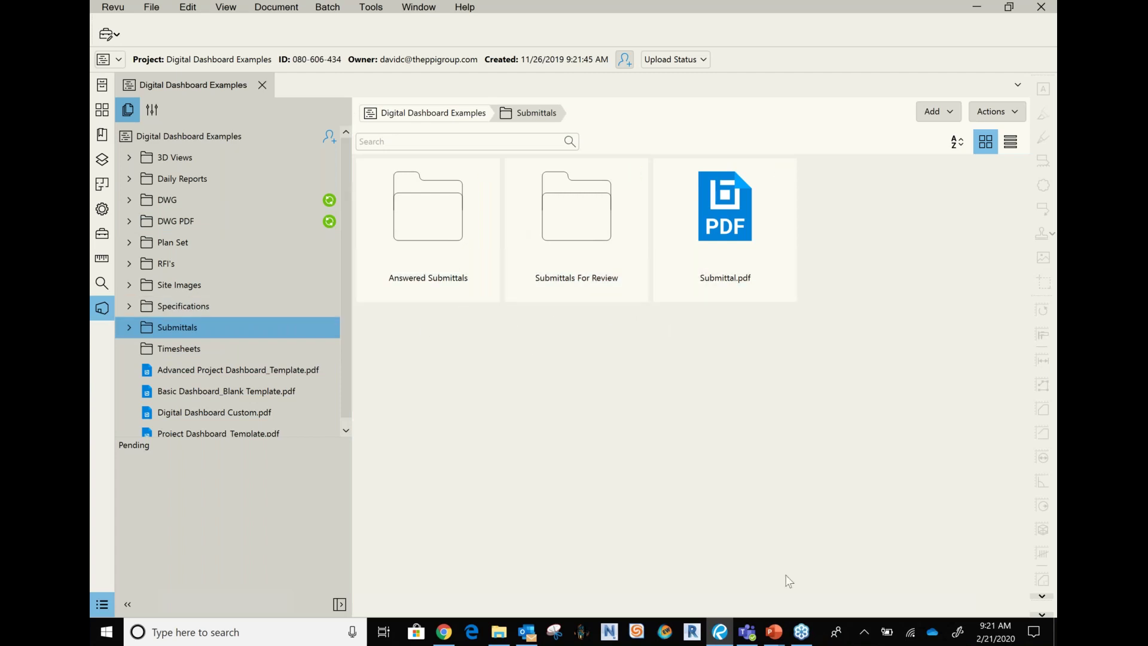
left_click(444, 632)
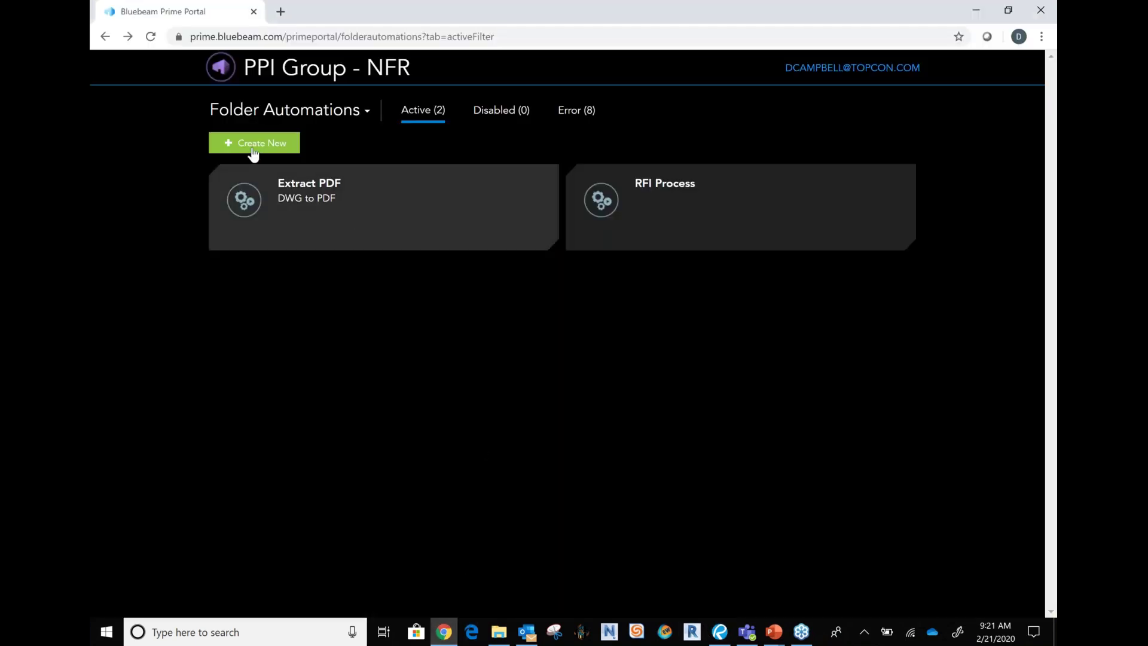
- Create a new folder automation for the Digital Dashboard Examples project
left_click(260, 146)
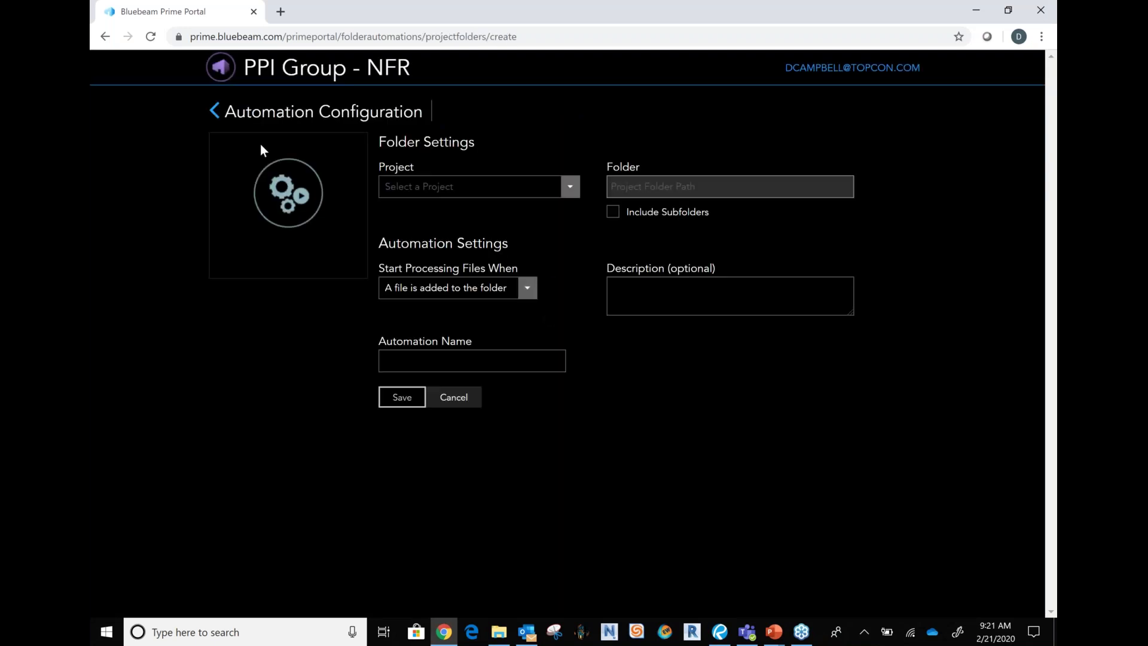
left_click(569, 187)
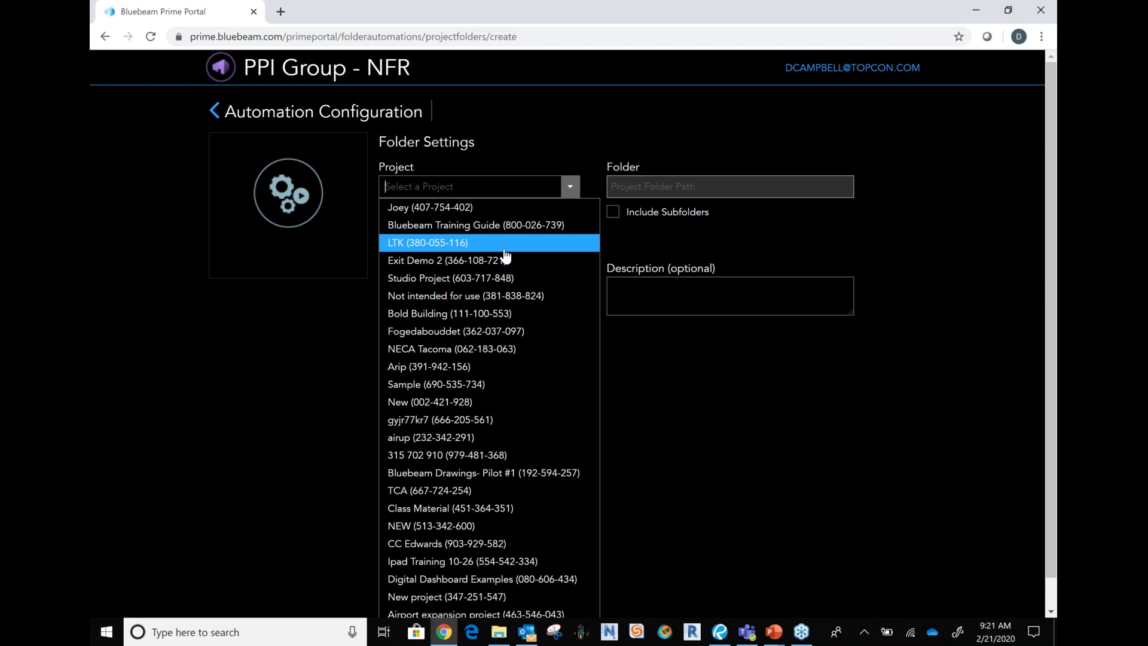
left_click(482, 579)
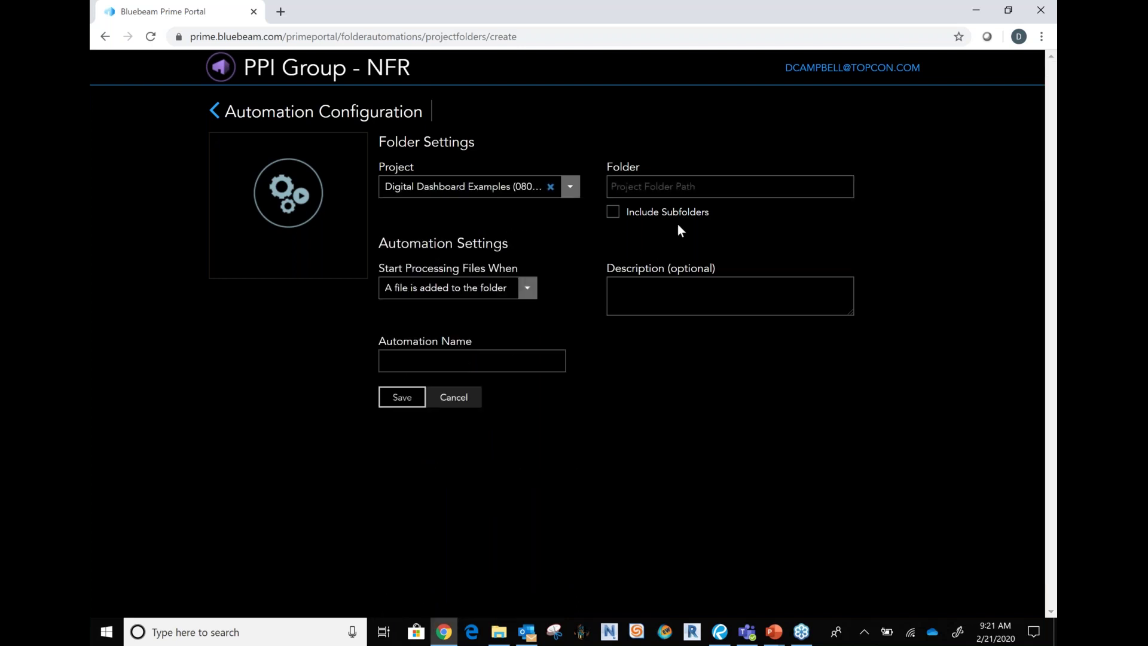
- Set the automation's input folder to Submittals For Review inside Submittals
left_click(677, 186)
scroll(456, 209, "down", 3)
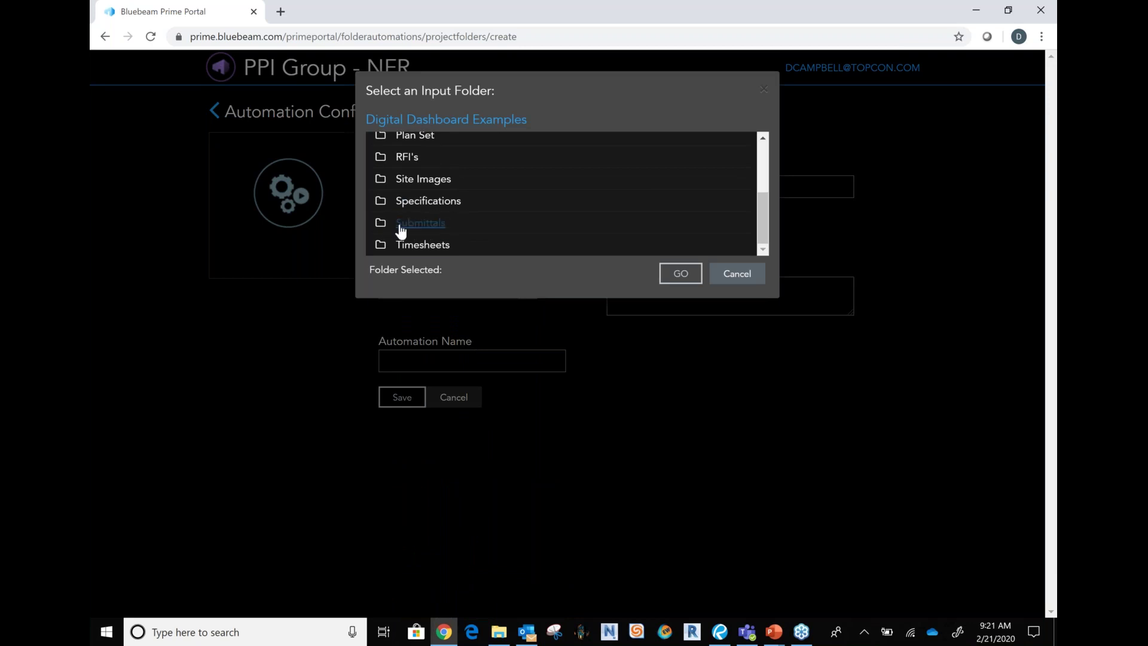
left_click(418, 227)
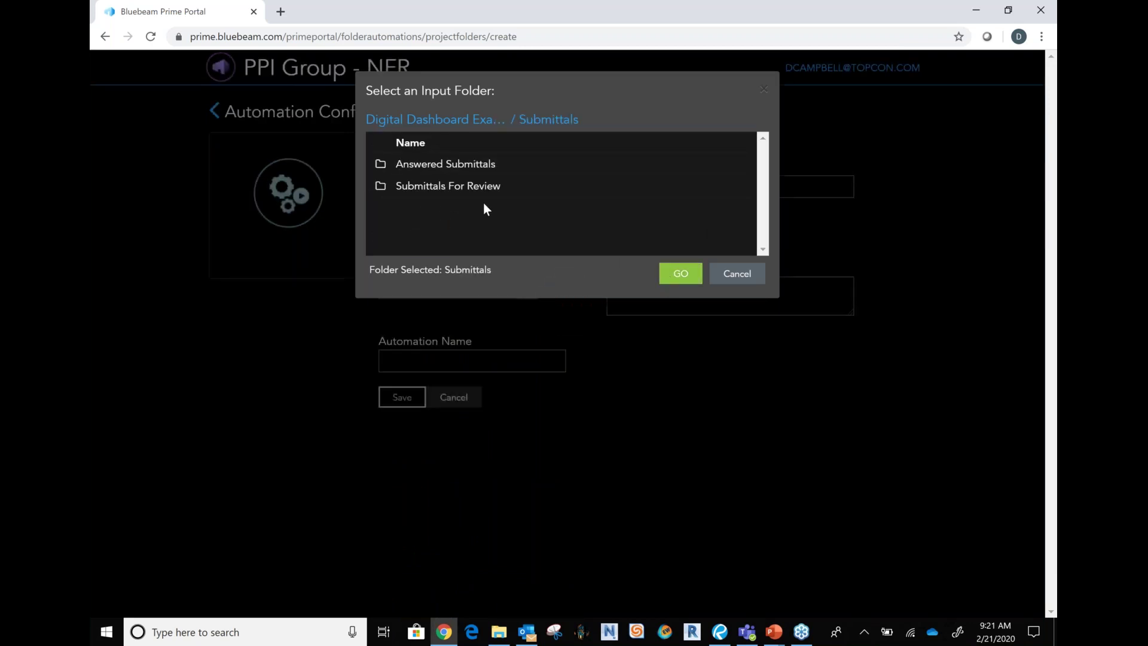
left_click(490, 191)
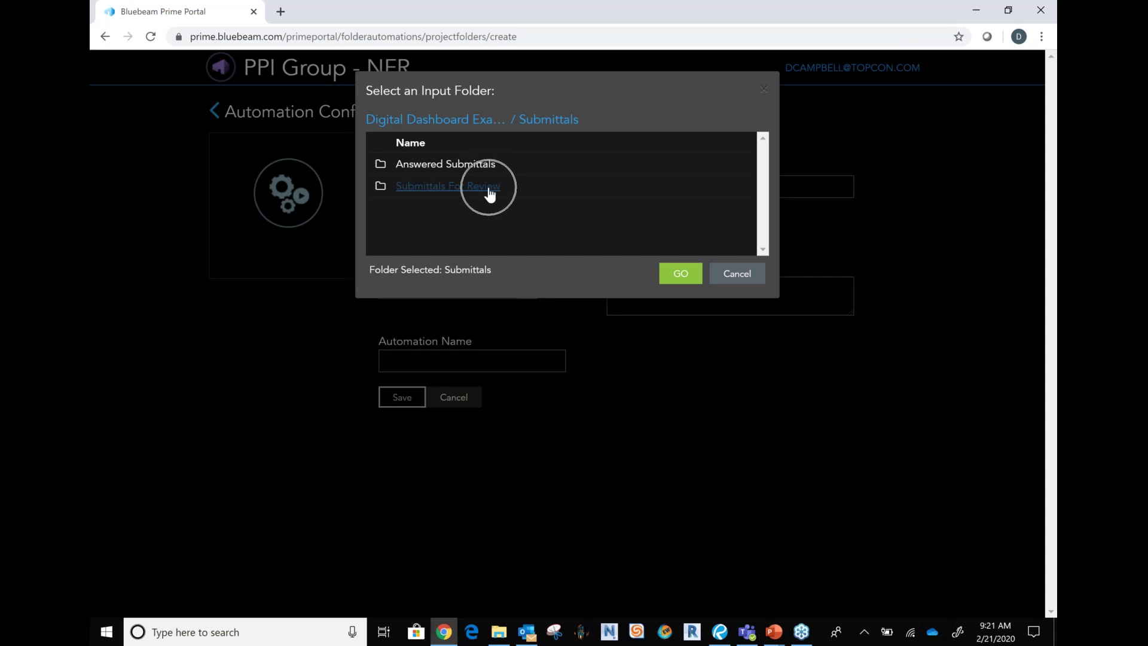
left_click(679, 275)
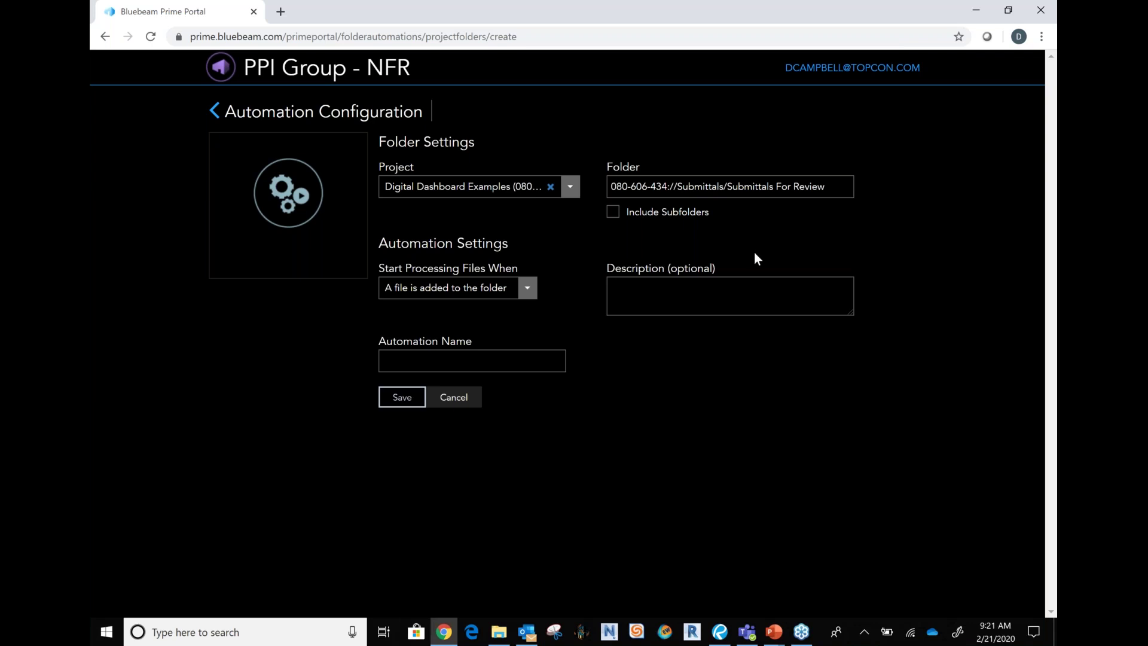
- Enter "Submittal Process" as the description and review the options for when file processing starts
left_click(672, 281)
type("SU")
type("ubmittal ")
type("Process")
left_click(528, 291)
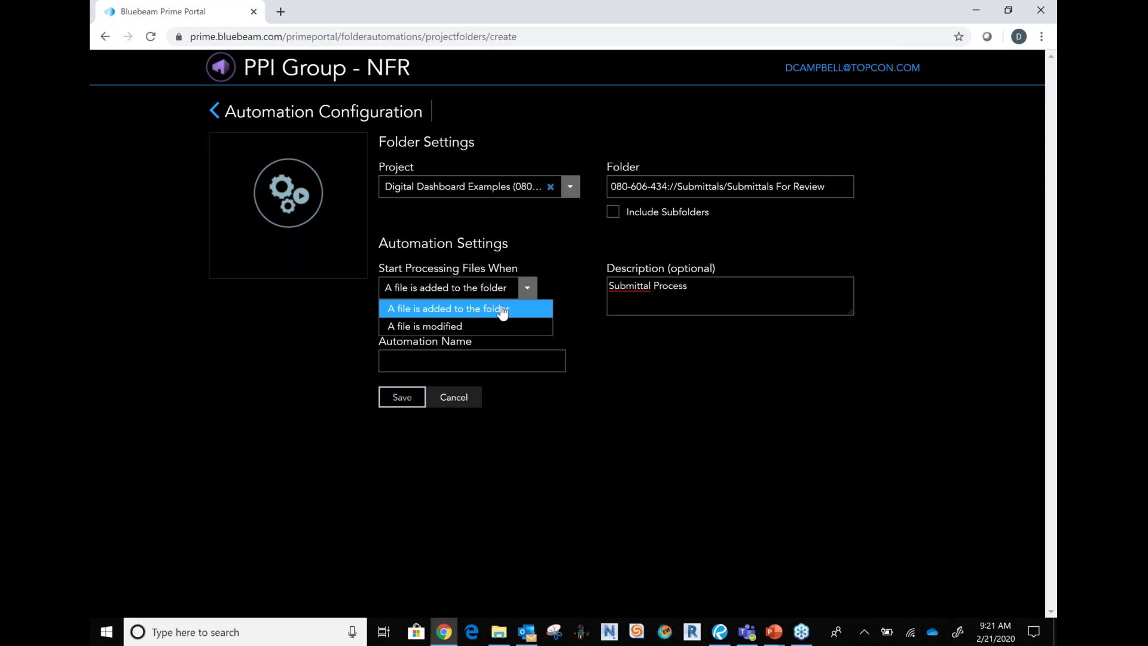
left_click(513, 329)
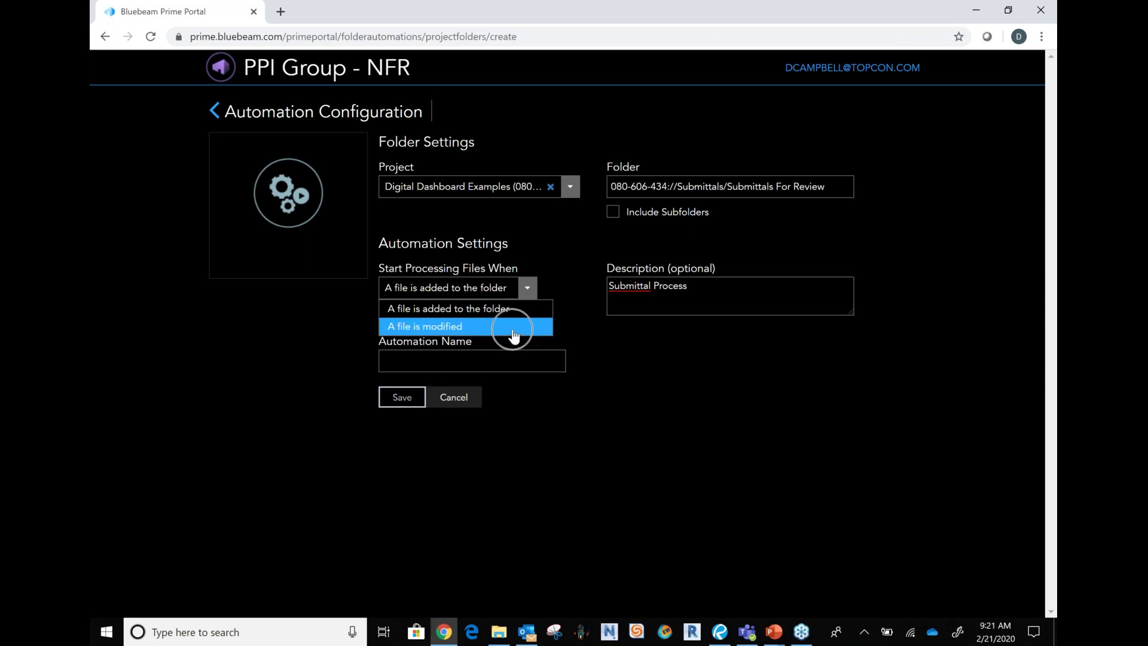
left_click(593, 332)
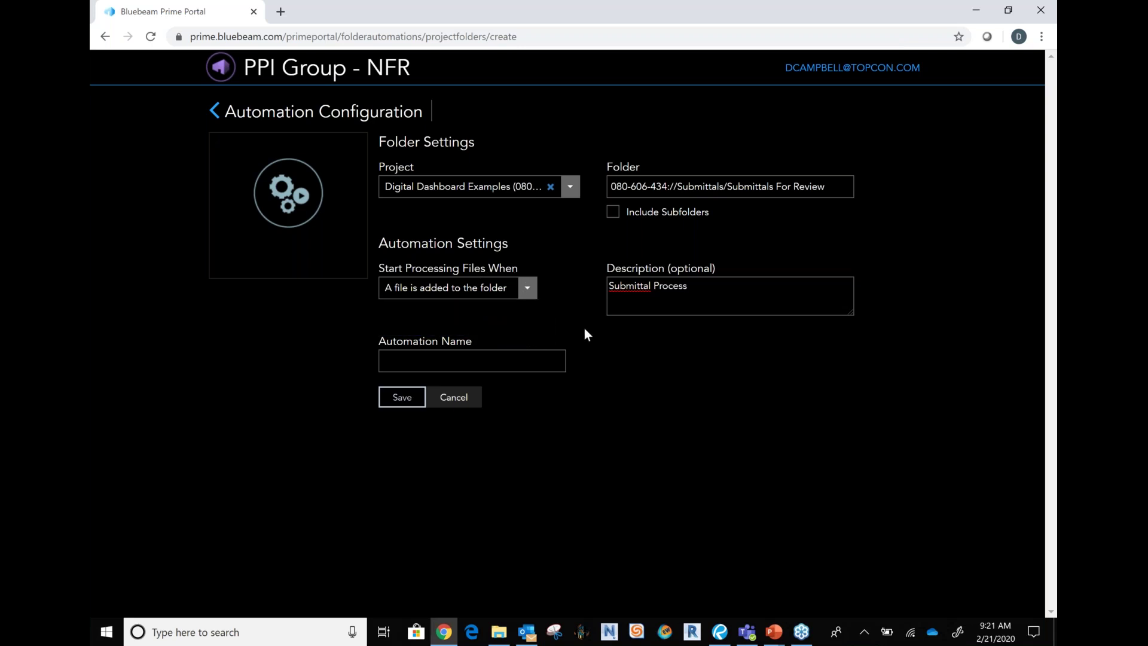
- Name the automation "Submittal" and save its configuration
left_click(527, 358)
type("Submittal")
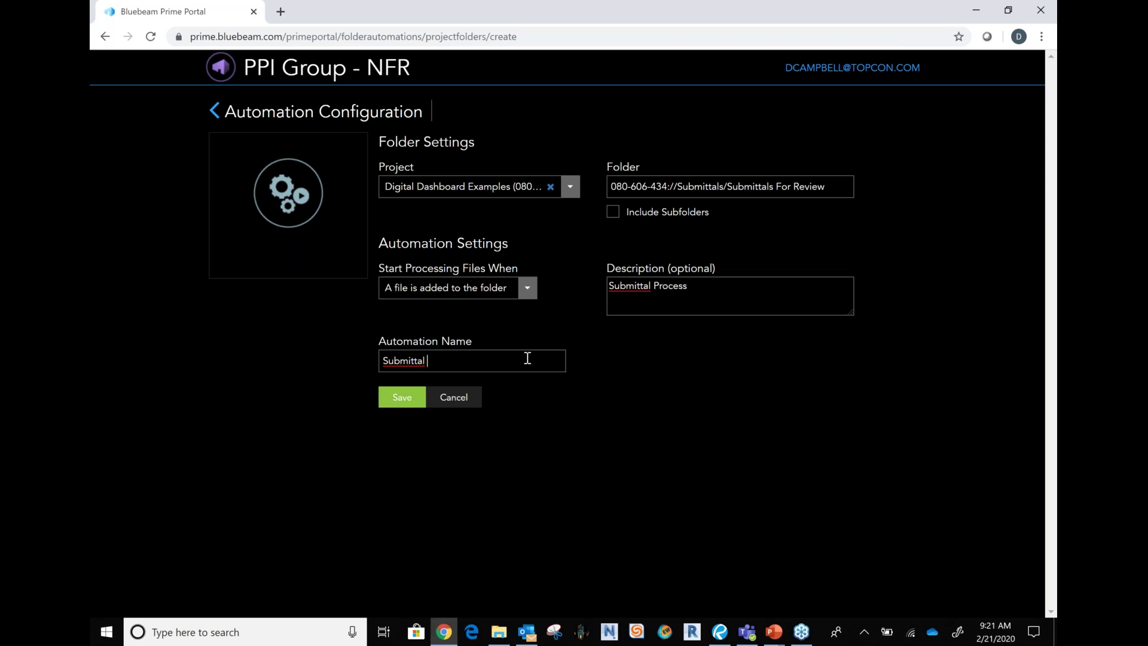
left_click(402, 397)
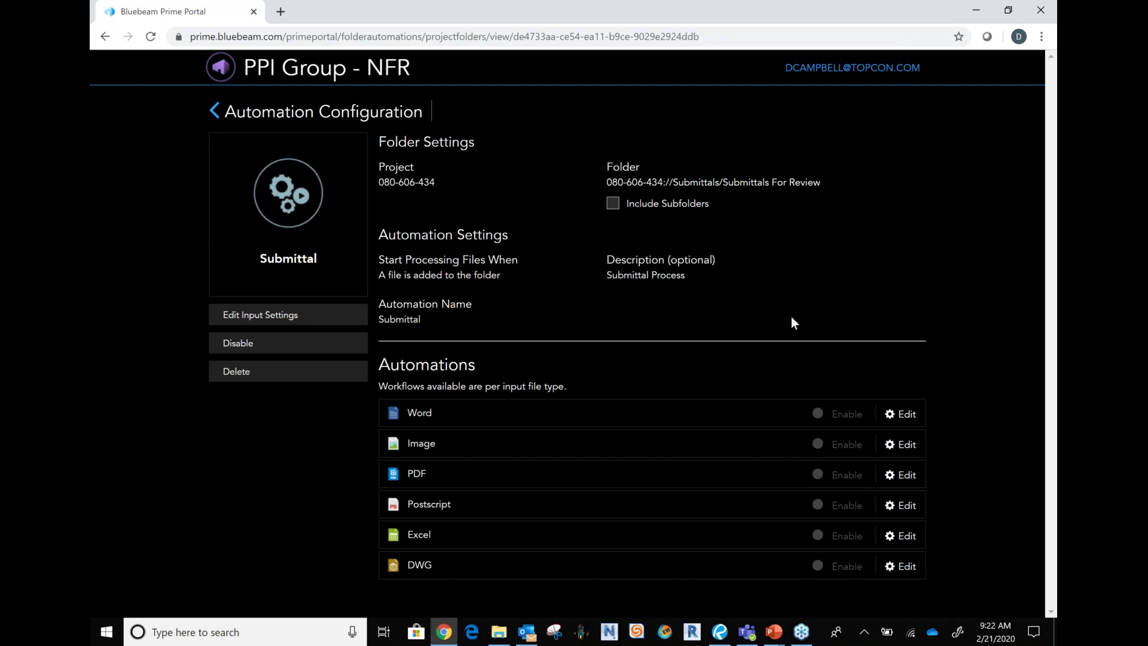
- Open the Submittal automation's Word workflow for editing and start adding an action
left_click(903, 414)
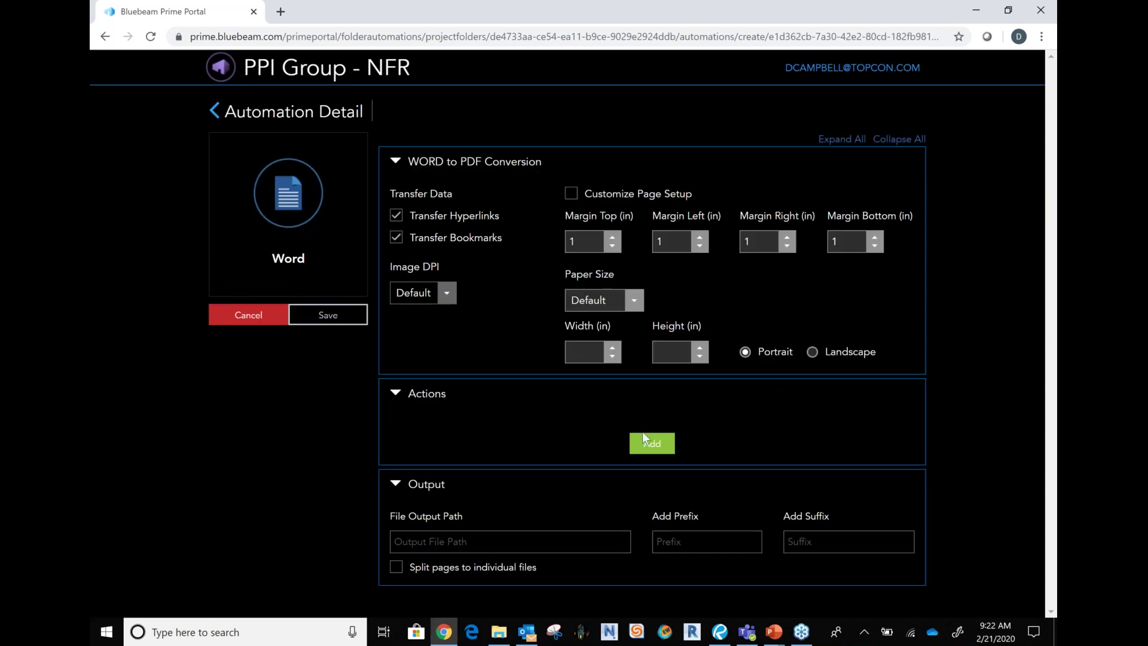
left_click(659, 449)
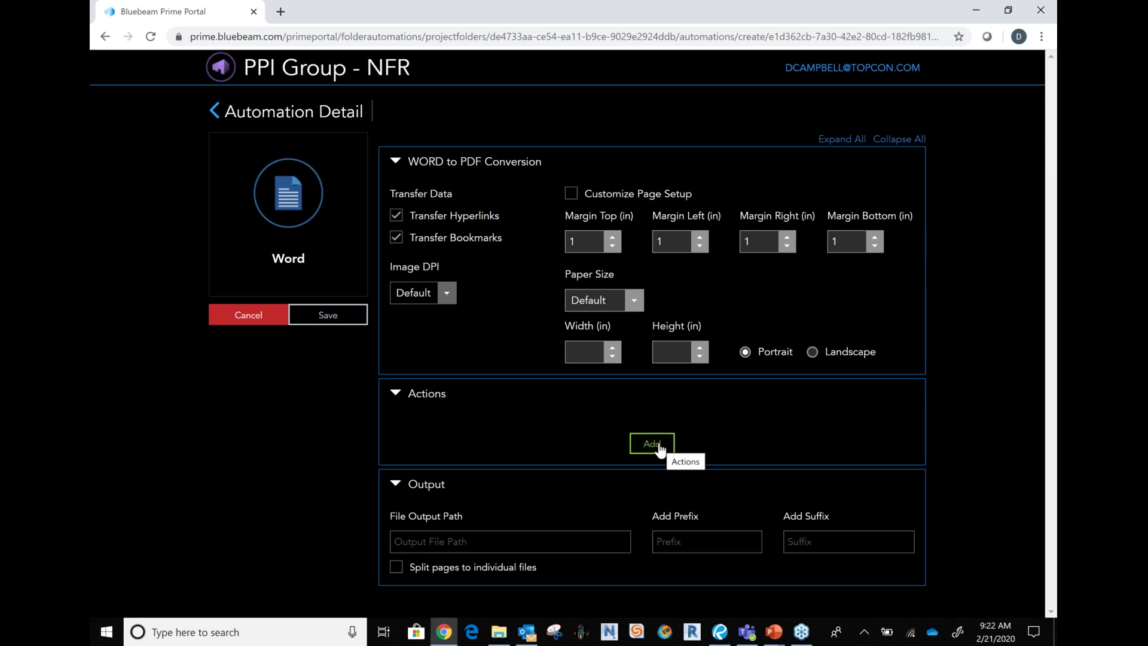
left_click(659, 449)
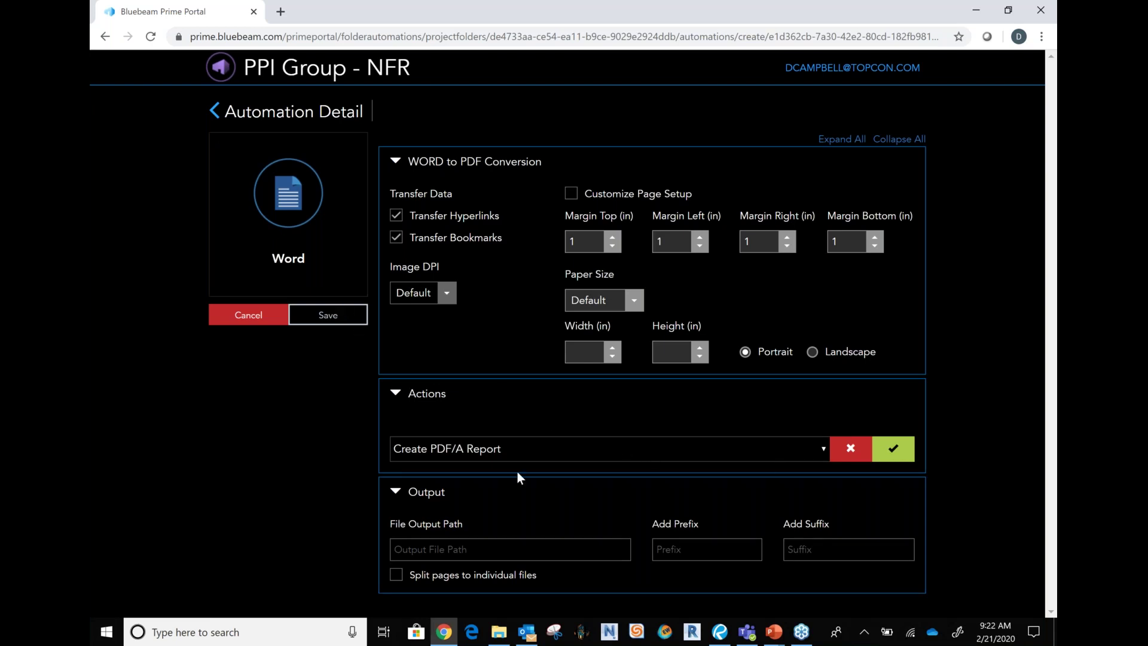
left_click(420, 549)
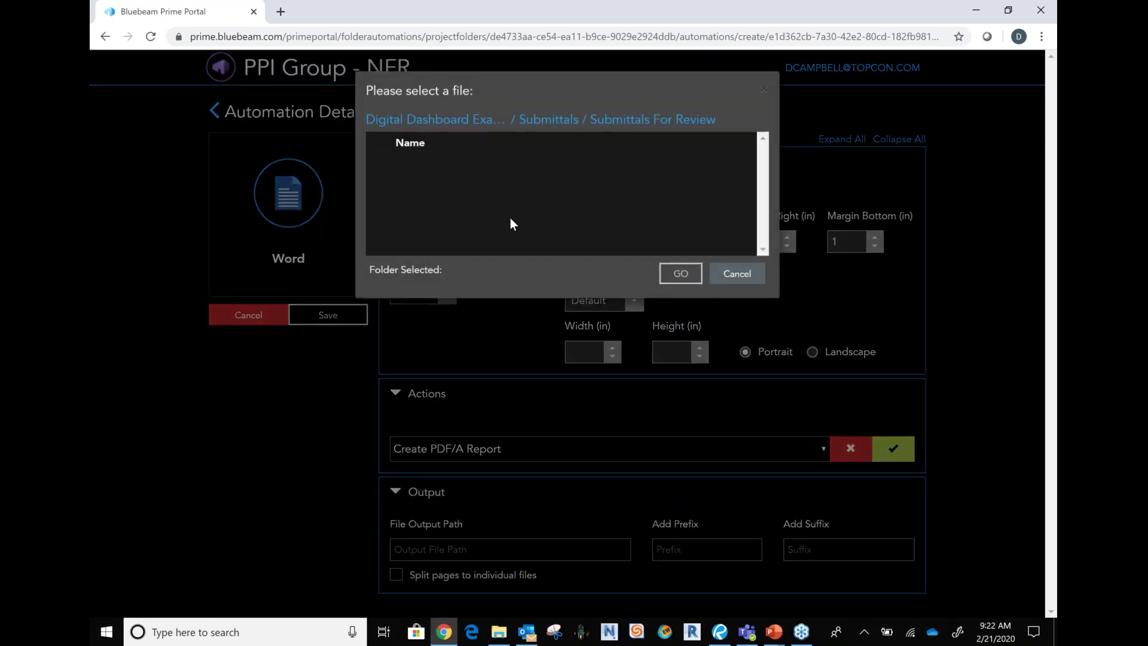
scroll(458, 209, "down", 2)
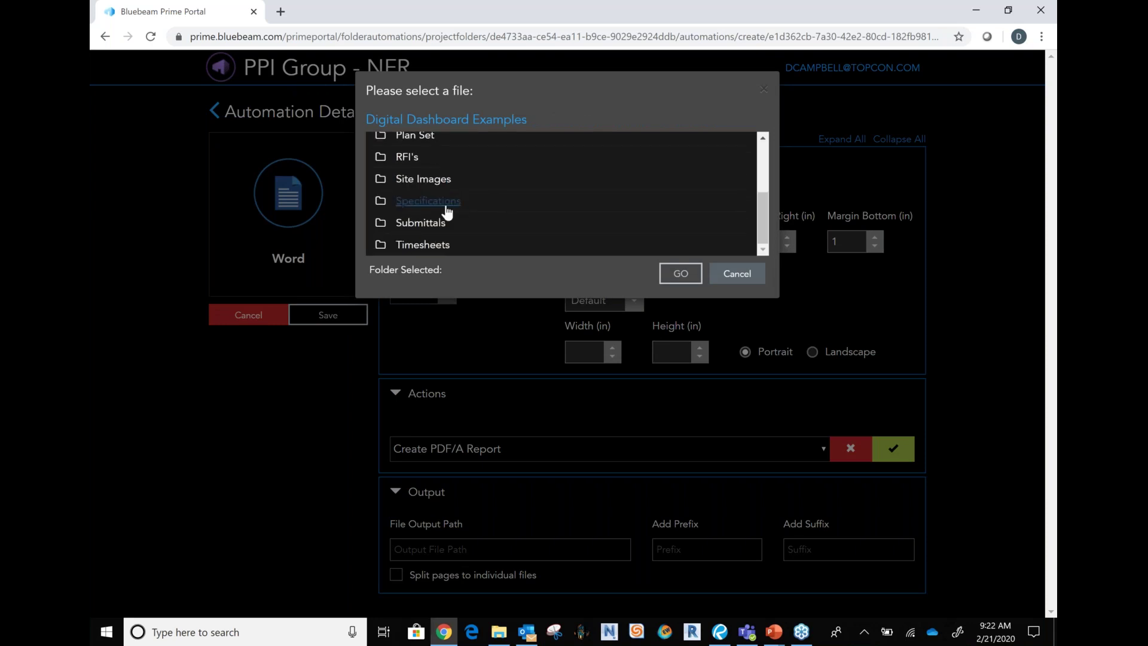
double_click(436, 224)
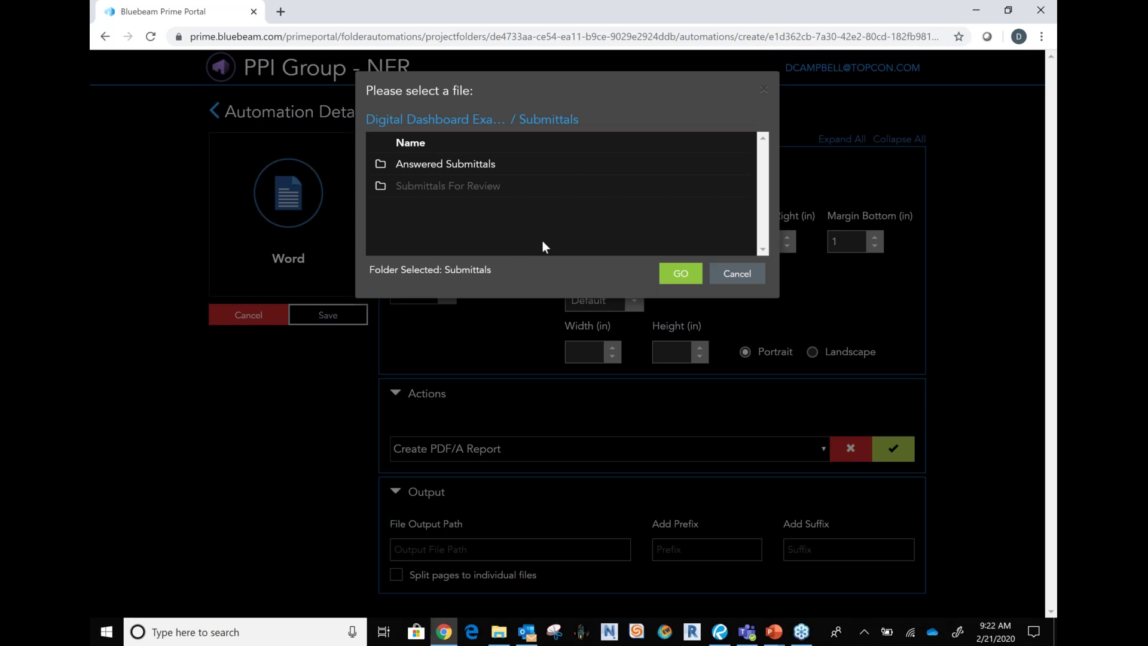
left_click(722, 276)
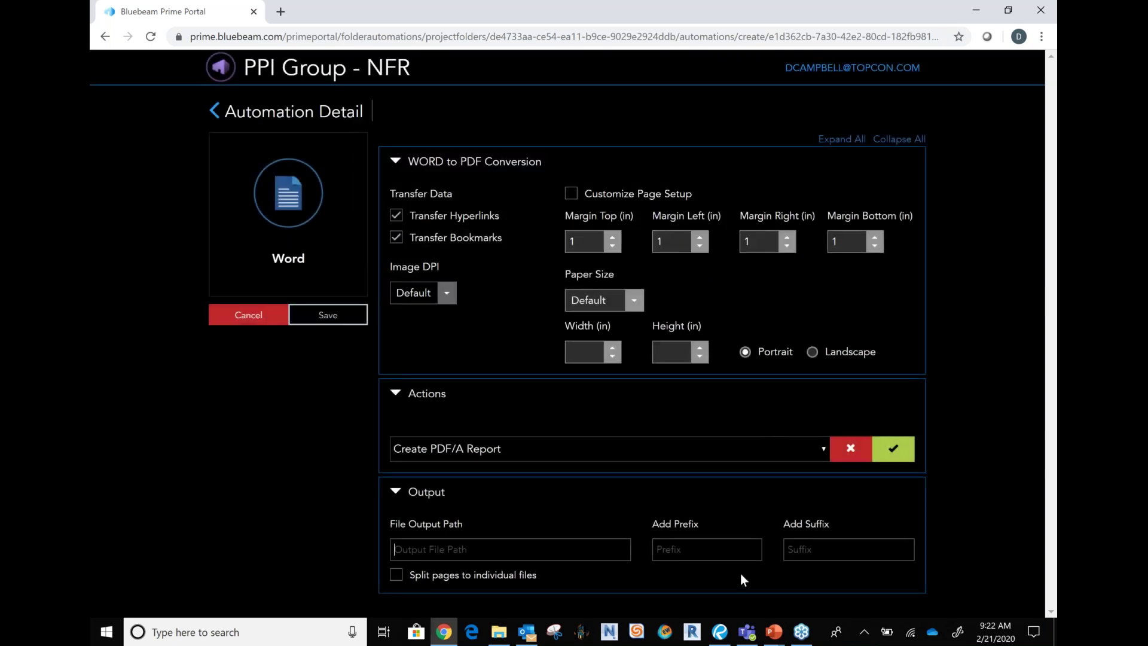
- Switch to Revu and create a new folder named "Submittal" inside the project's Submittals folder
left_click(717, 637)
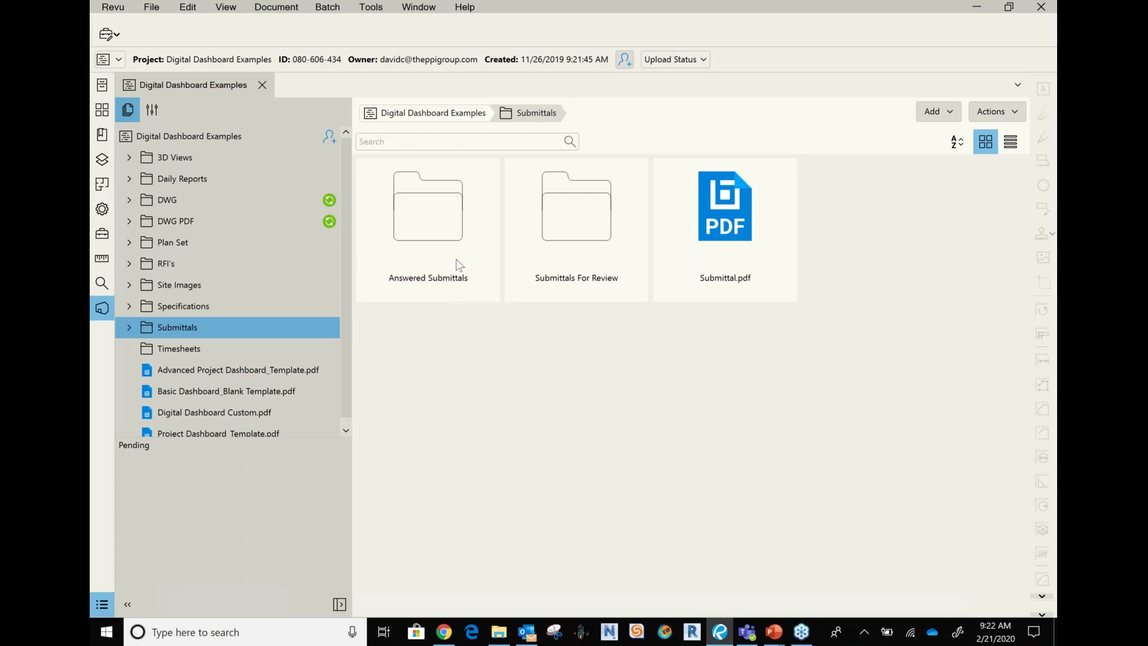
right_click(189, 328)
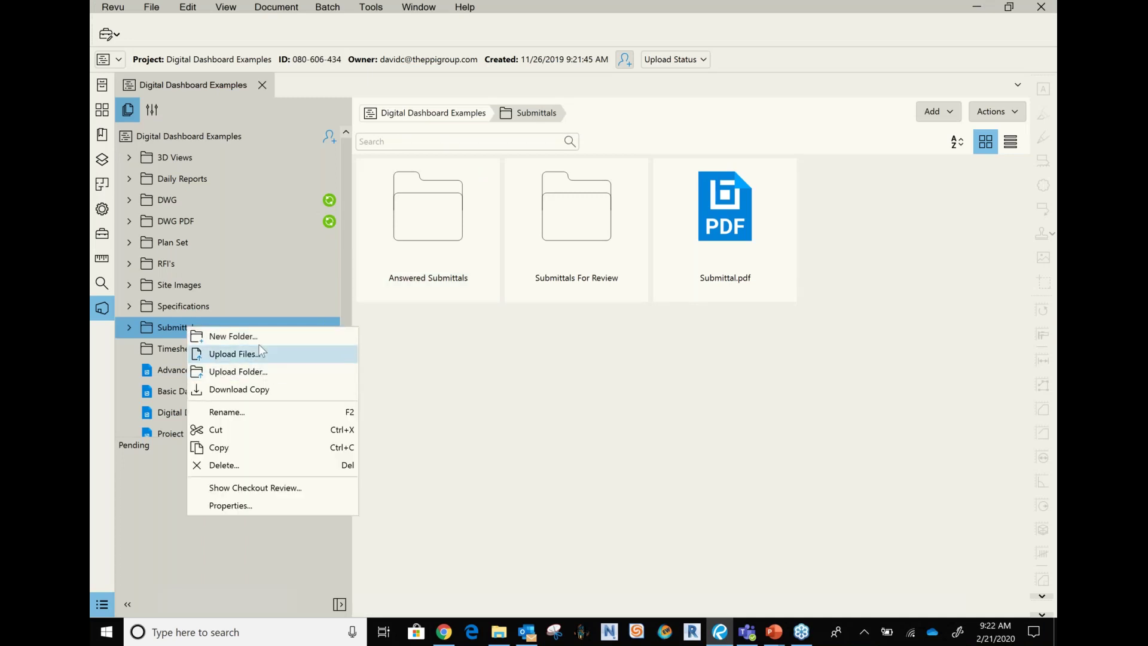
left_click(258, 336)
type("Sumi")
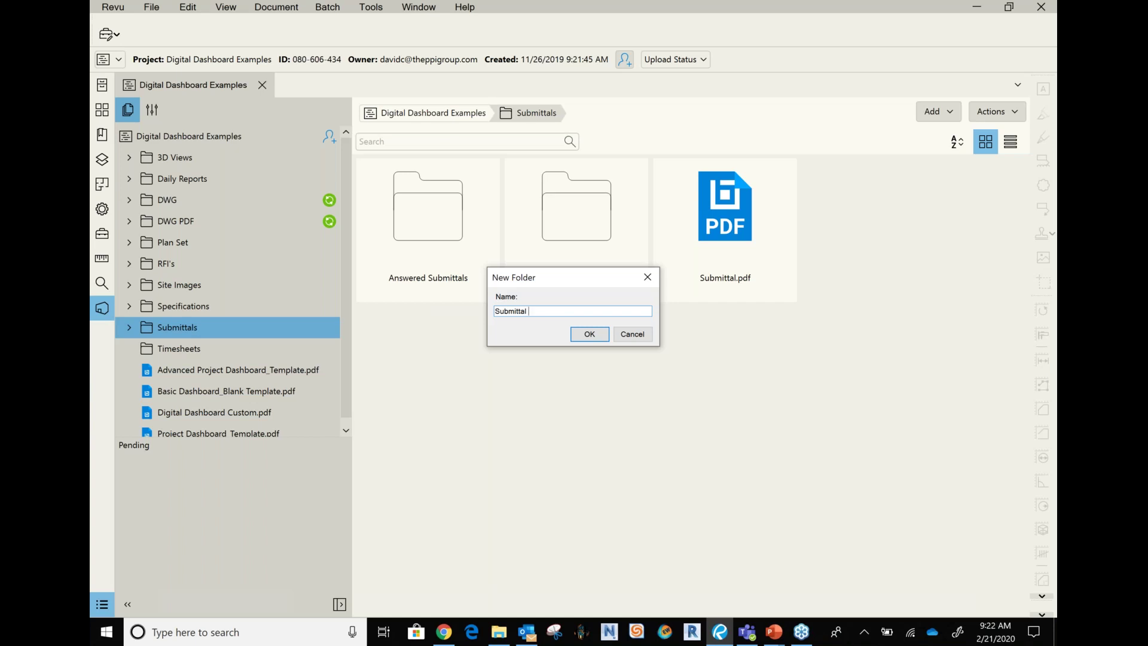
key("Return")
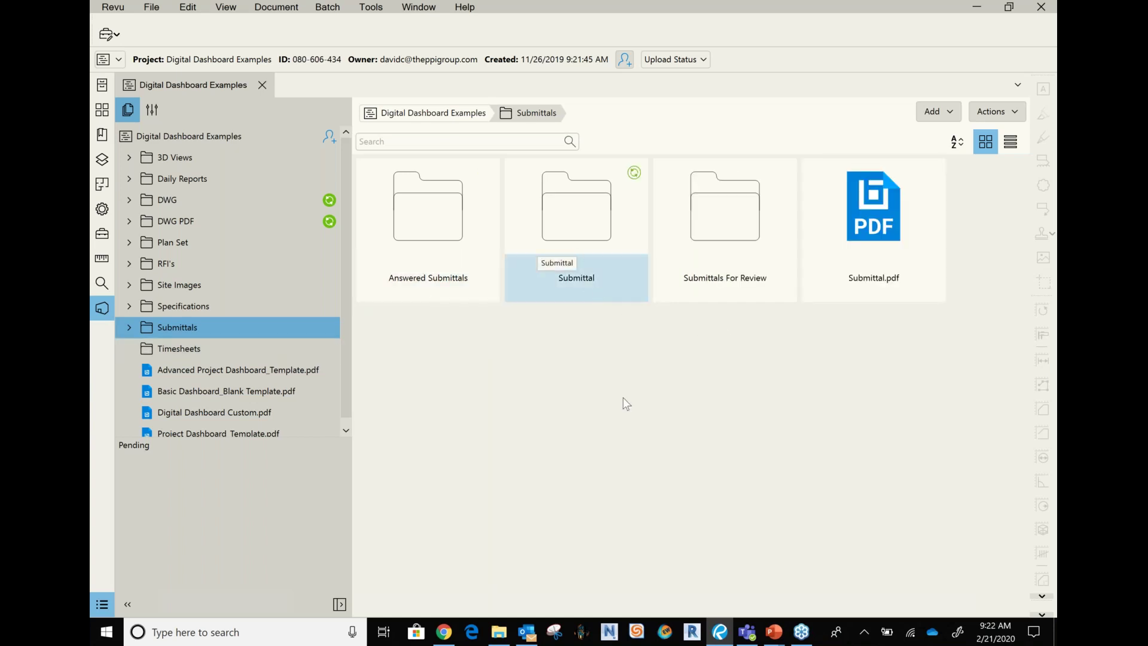
- Back in Prime Portal, set the Word workflow's file output path to /Submittals/Submittal and save the workflow
left_click(444, 635)
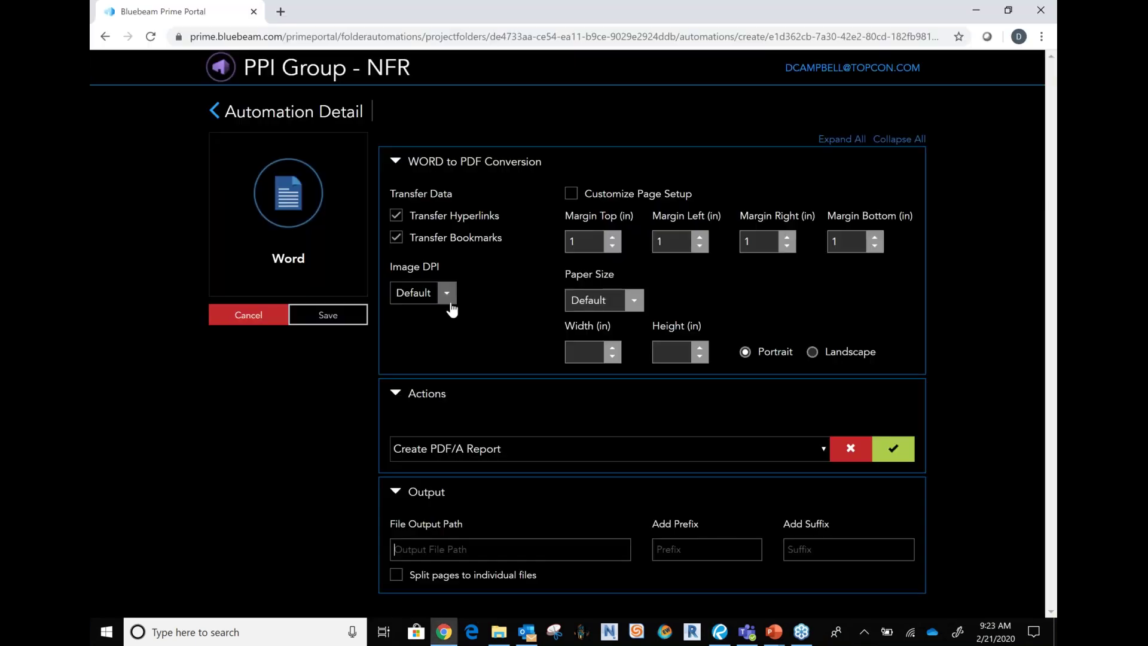
left_click(568, 547)
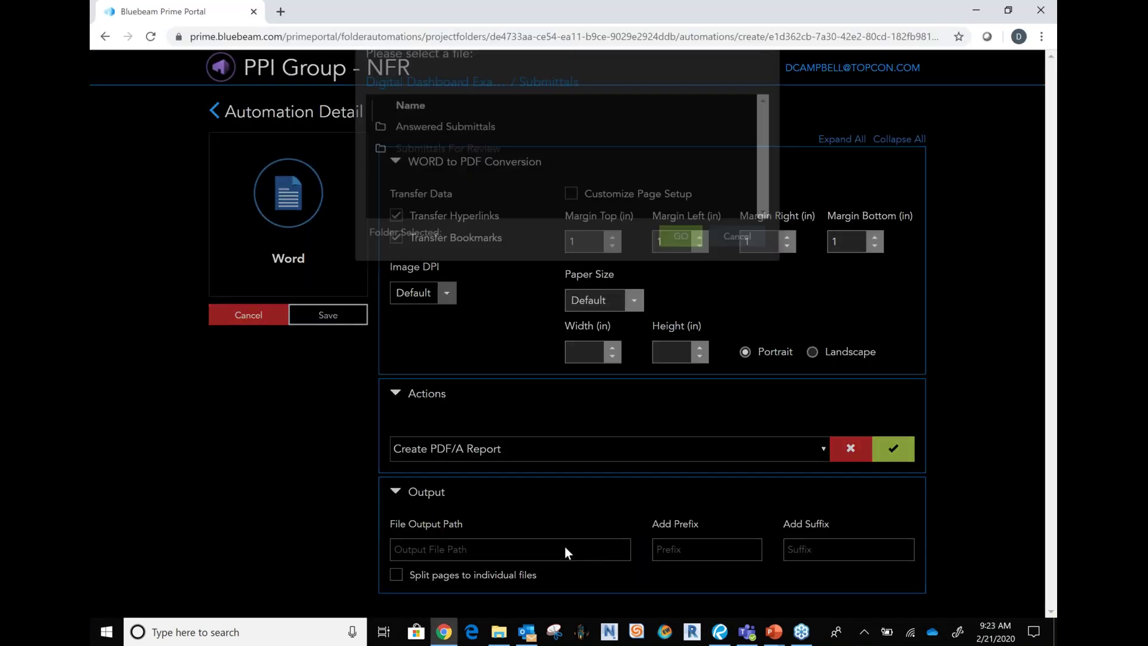
scroll(458, 228, "down", 3)
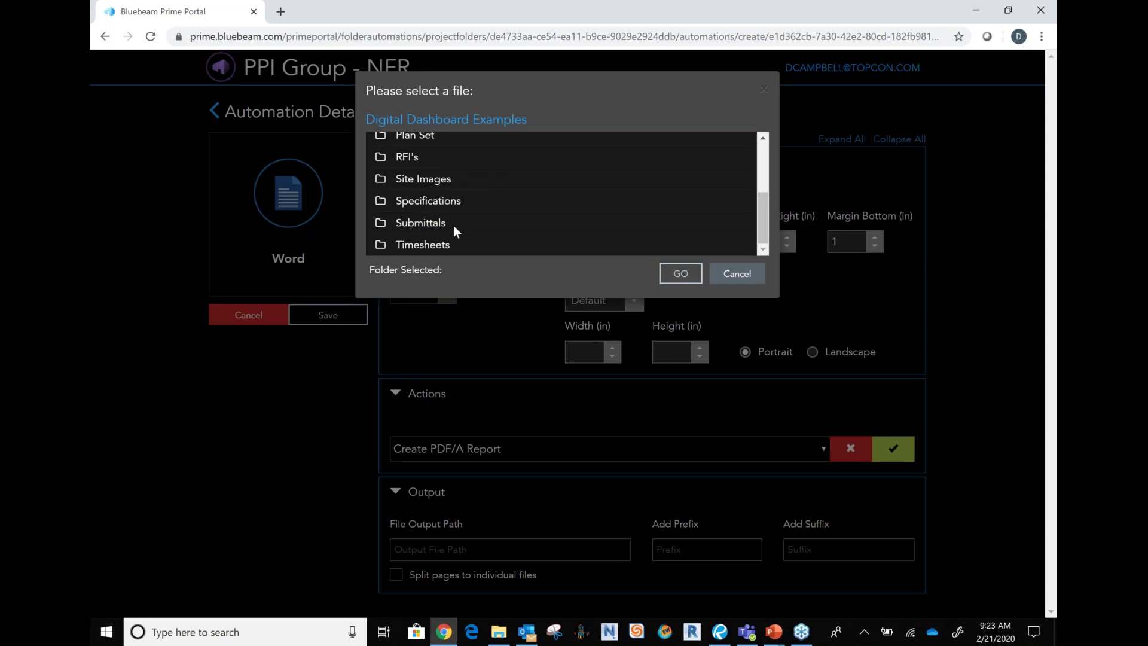
double_click(454, 222)
double_click(451, 192)
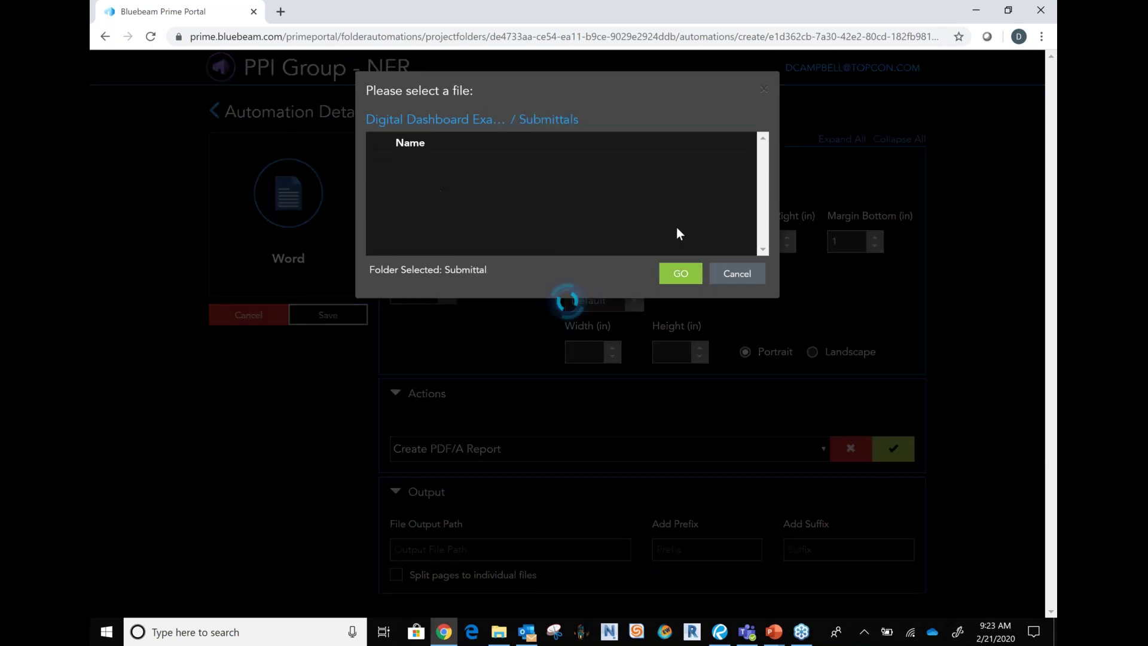
left_click(681, 274)
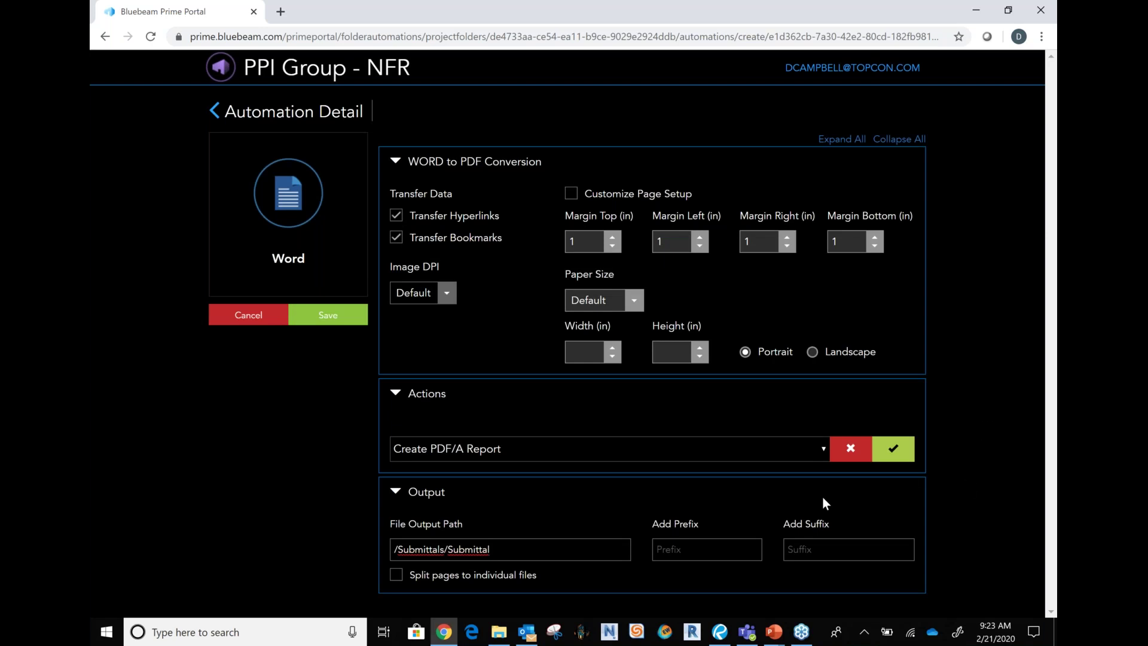
left_click(333, 315)
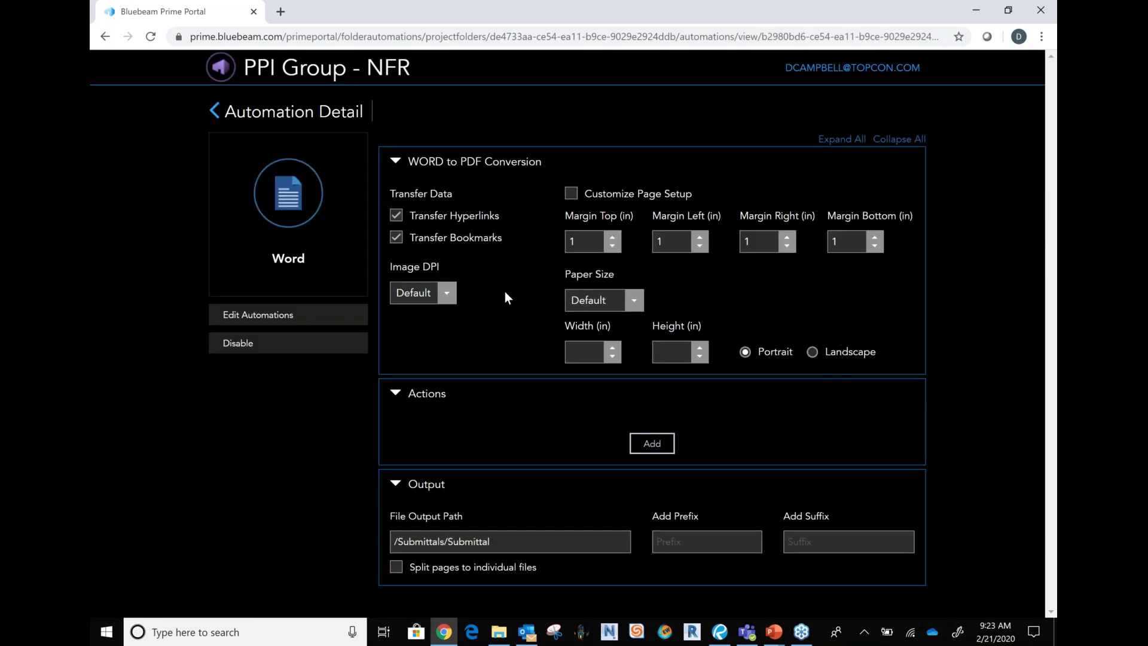
- Open the Submittal automation's PDF workflow for editing and add a Stamp action to it
left_click(213, 111)
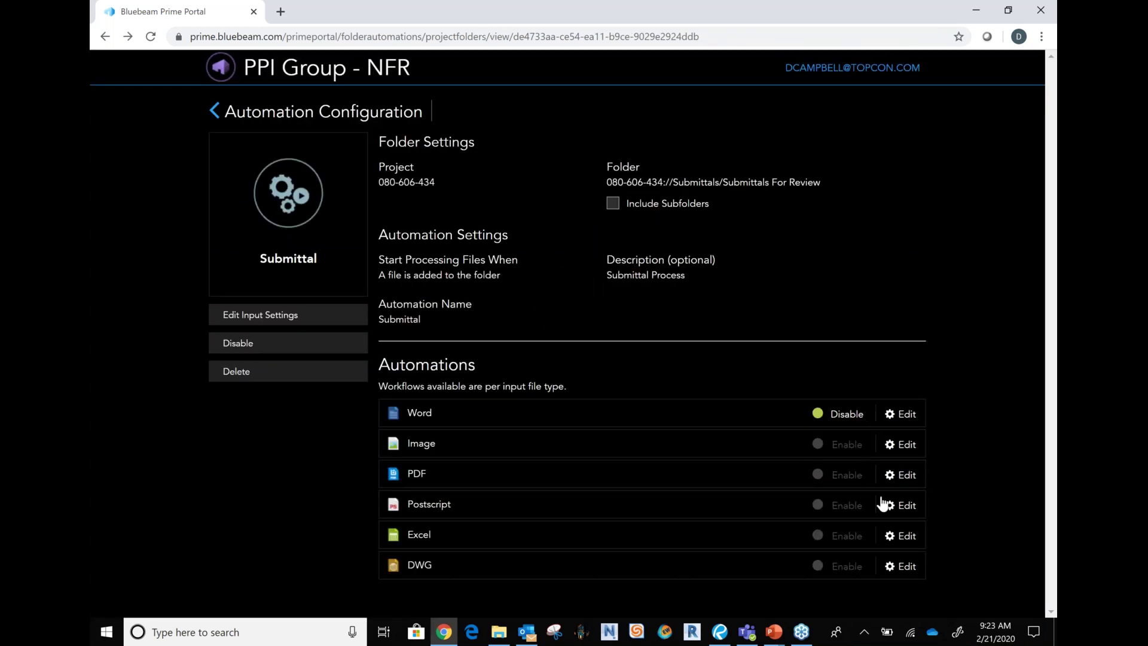
left_click(903, 475)
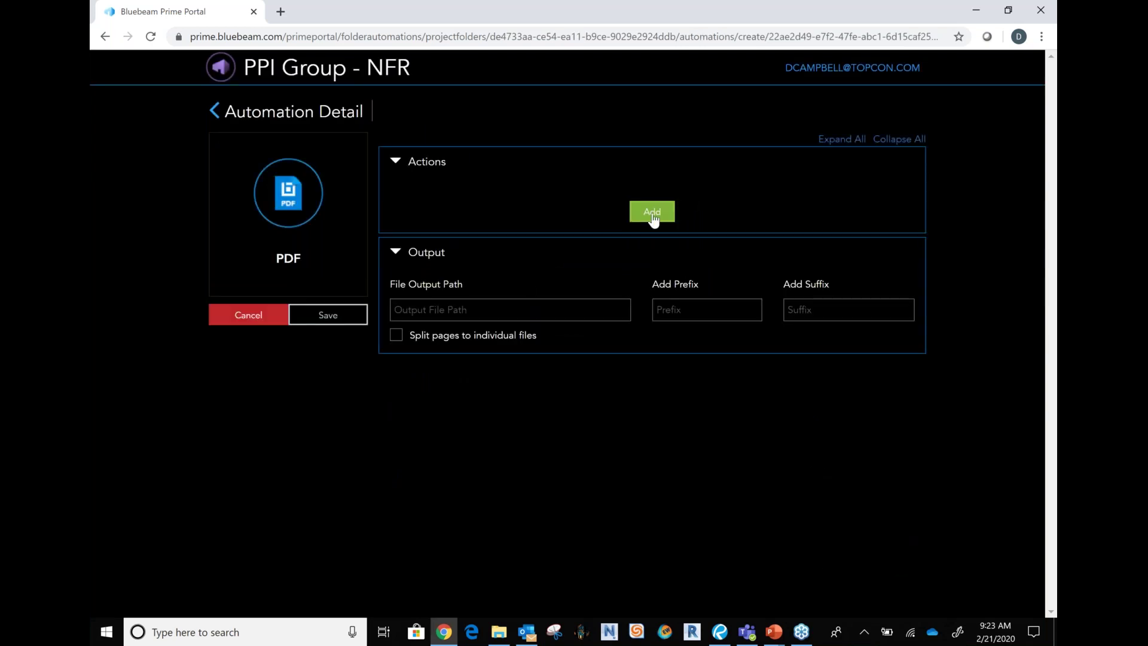
left_click(652, 213)
left_click(819, 214)
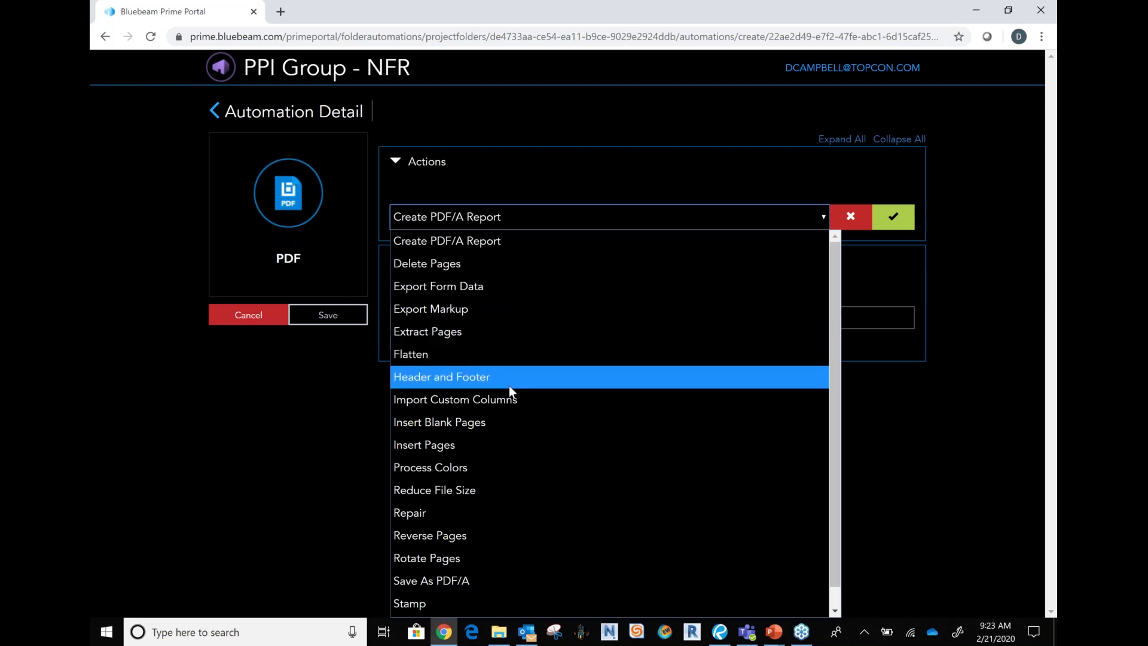
scroll(544, 568, "down", 1)
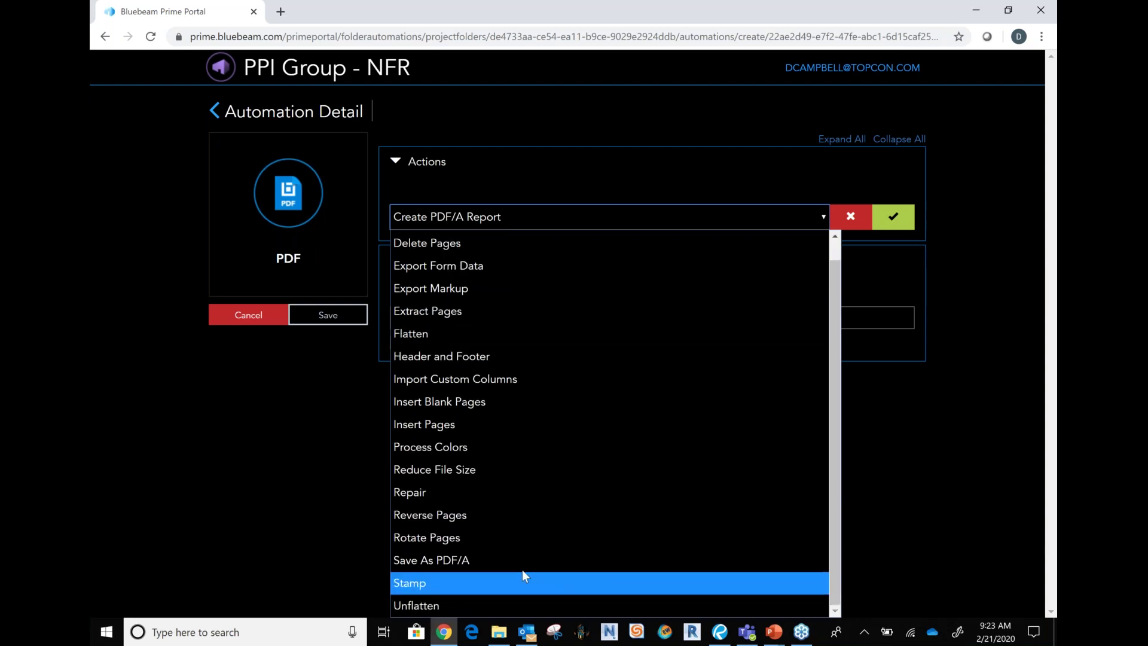
left_click(525, 578)
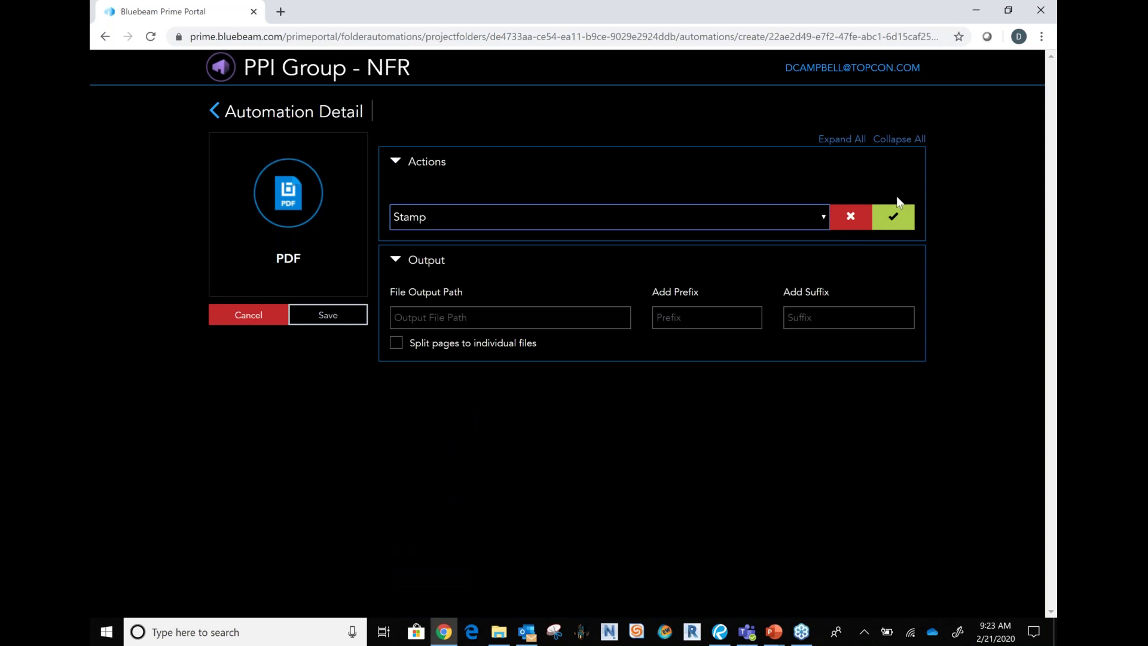
left_click(897, 230)
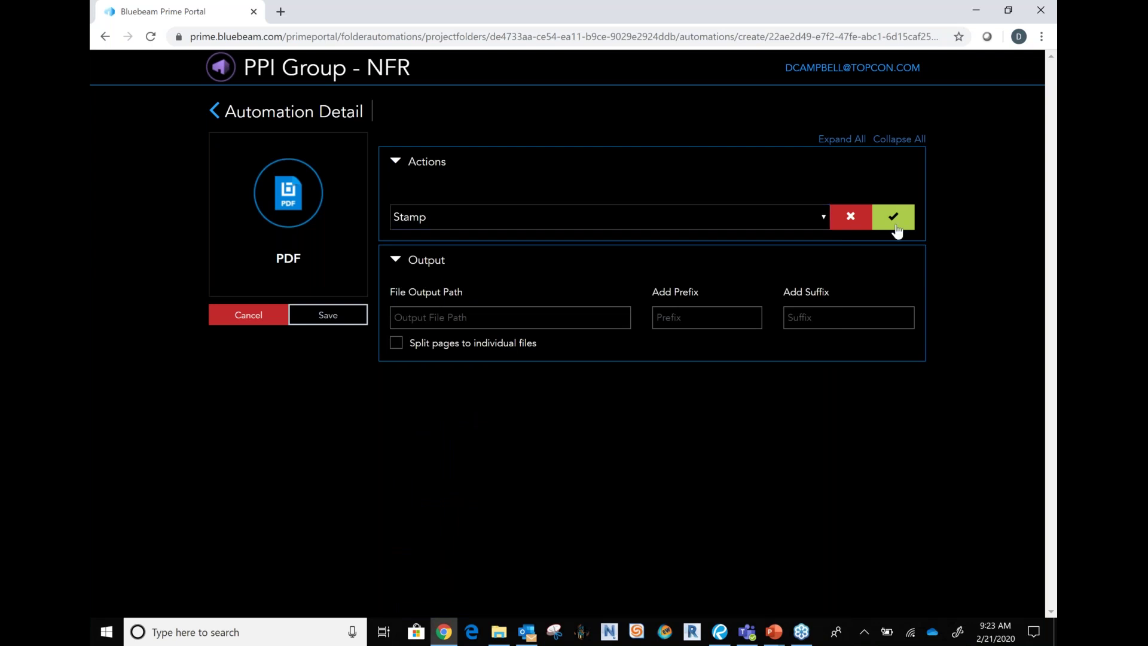
left_click(897, 230)
- Open the Stamp action's file selection and browse the Digital Dashboard Examples project for a stamp file
left_click(472, 272)
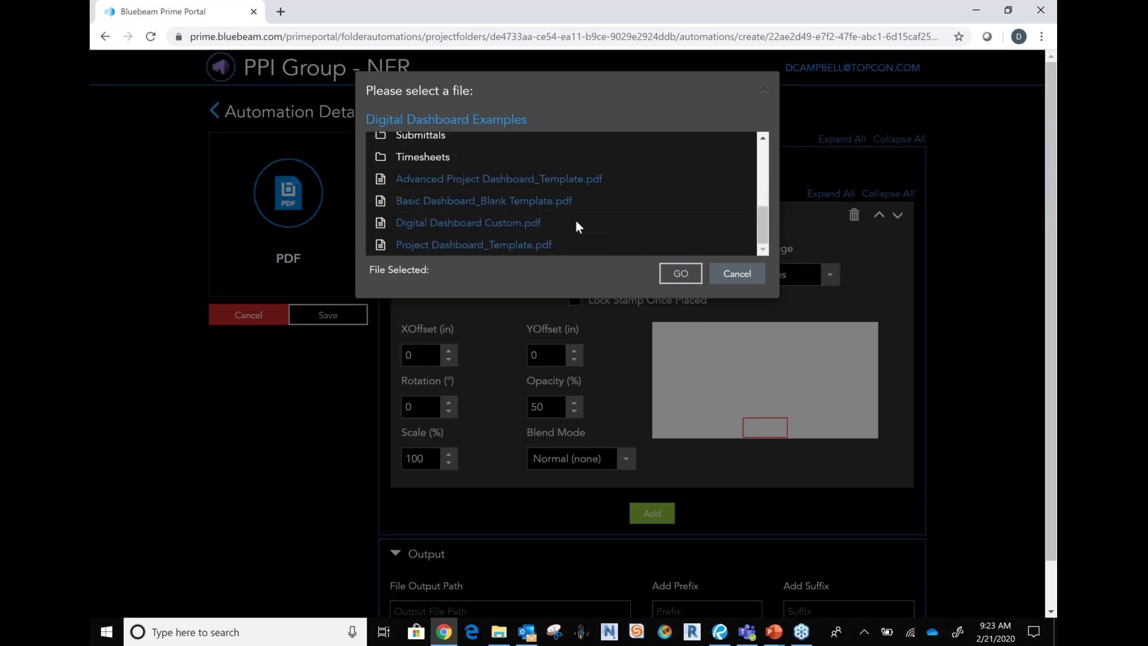
scroll(577, 224, "down", 1)
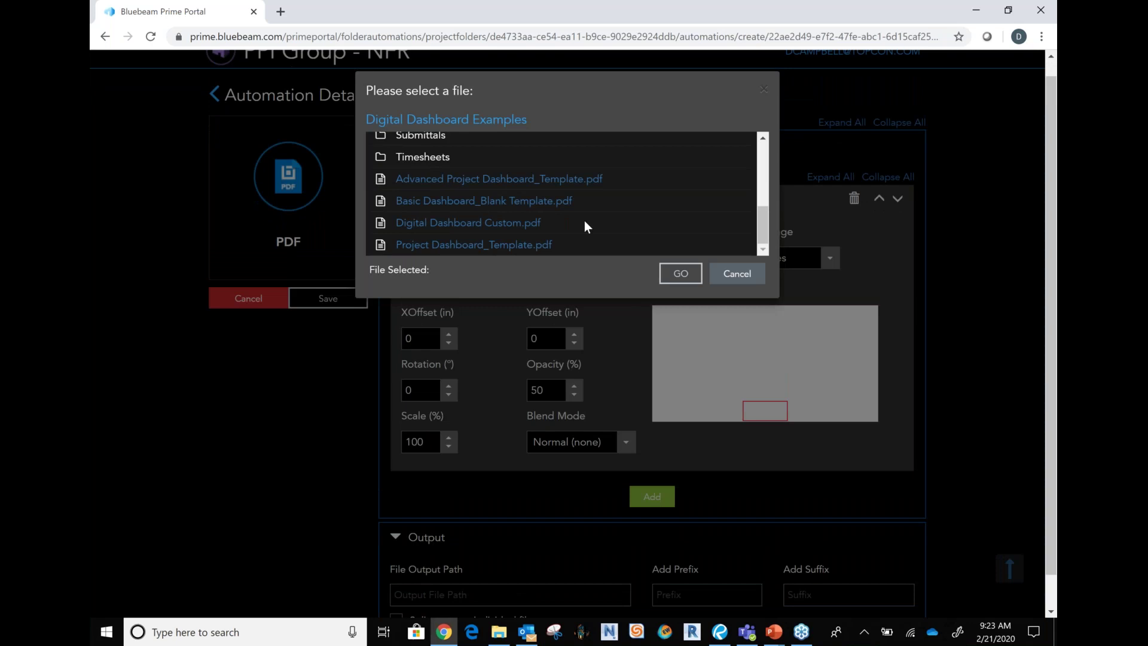
scroll(584, 221, "up", 3)
left_click(584, 210)
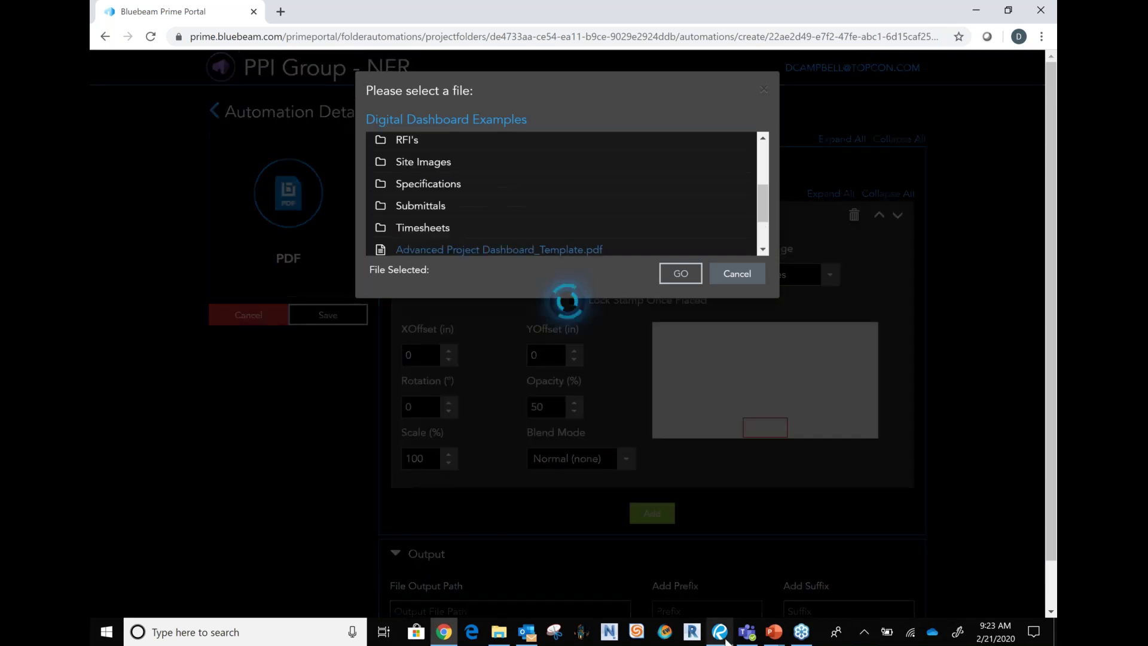
- Switch to Revu and open the Approval Custom.pdf stamp for editing
left_click(721, 634)
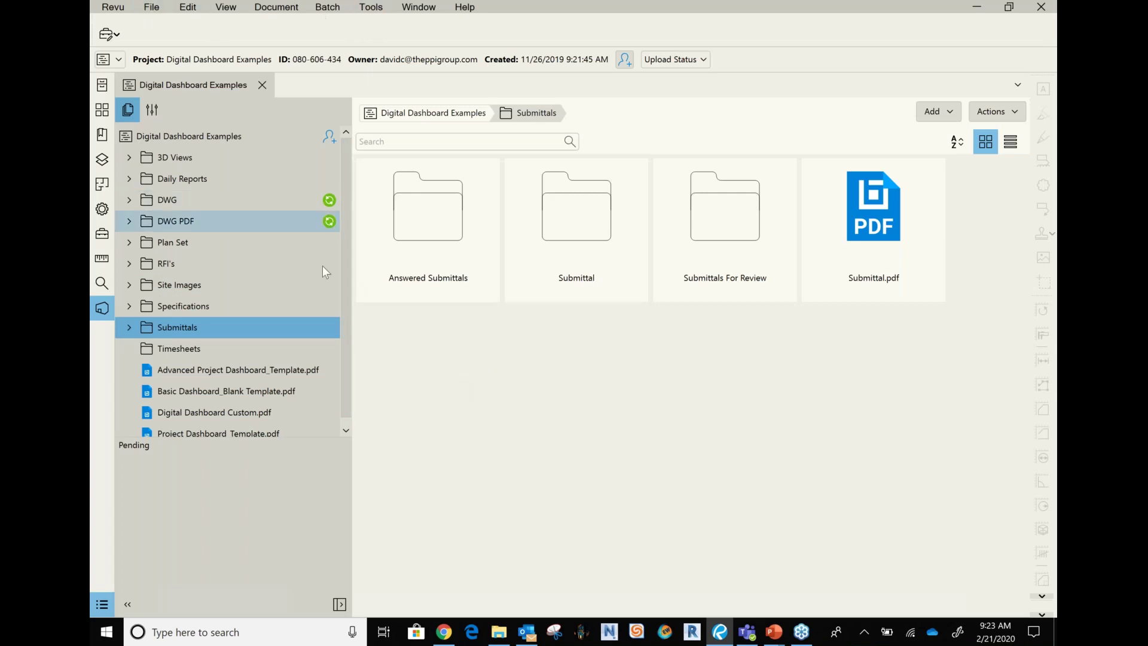
left_click(371, 7)
mouse_move(383, 37)
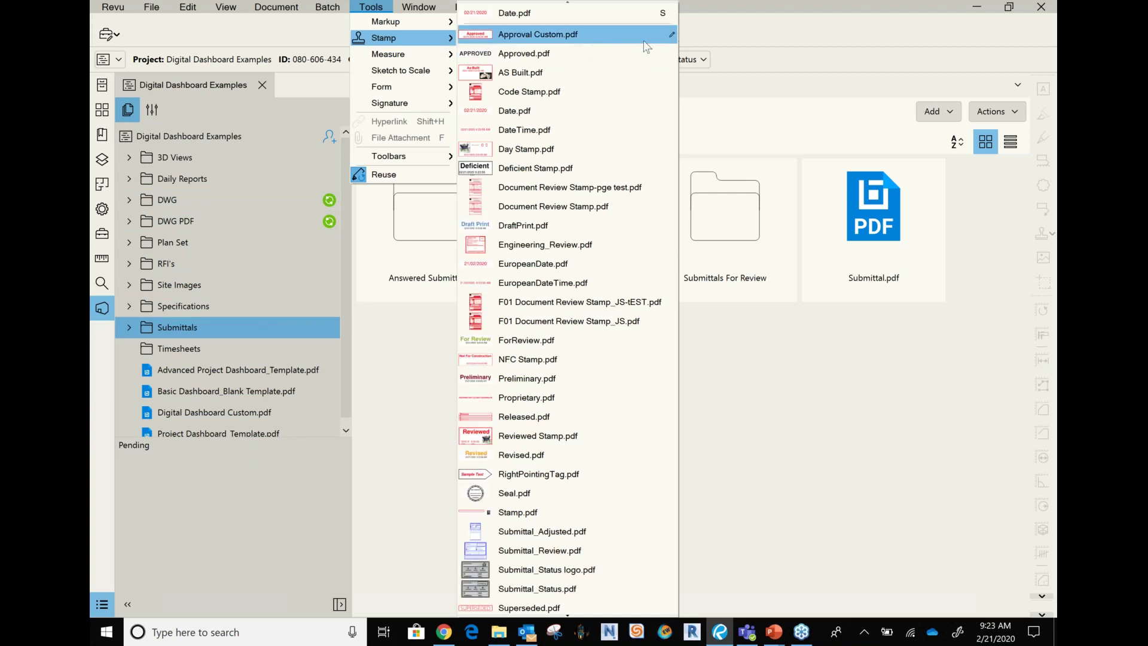
left_click(671, 34)
- Save the stamp as Approval Custom.pdf in the project's Submittals folder and close it
left_click(151, 8)
left_click(151, 8)
left_click(203, 154)
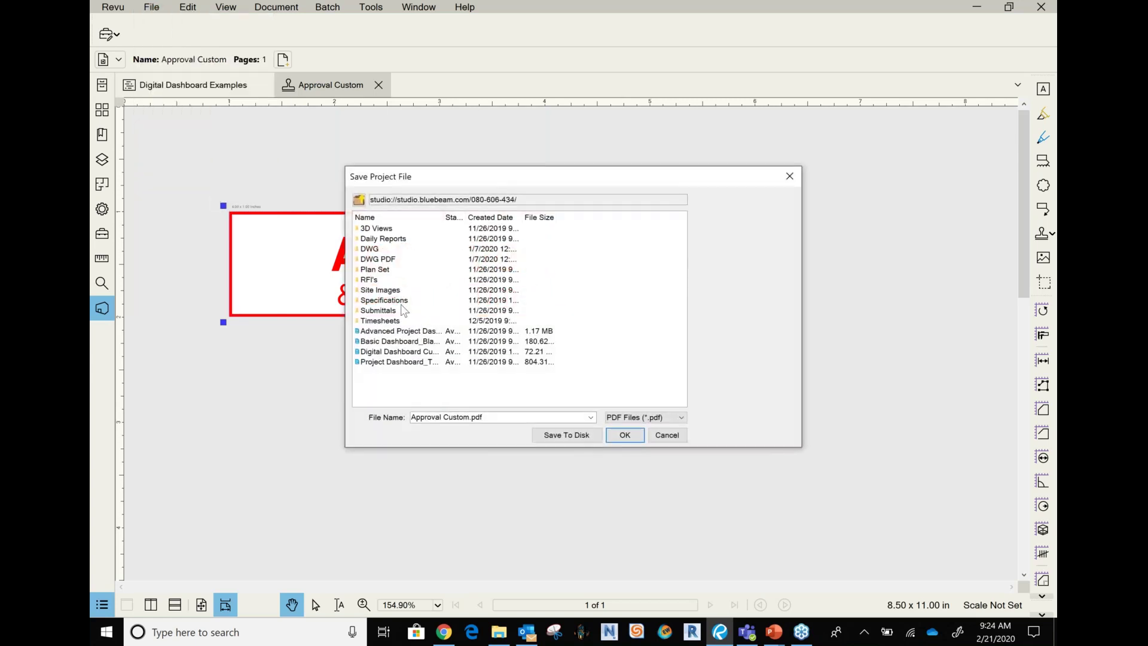
double_click(392, 313)
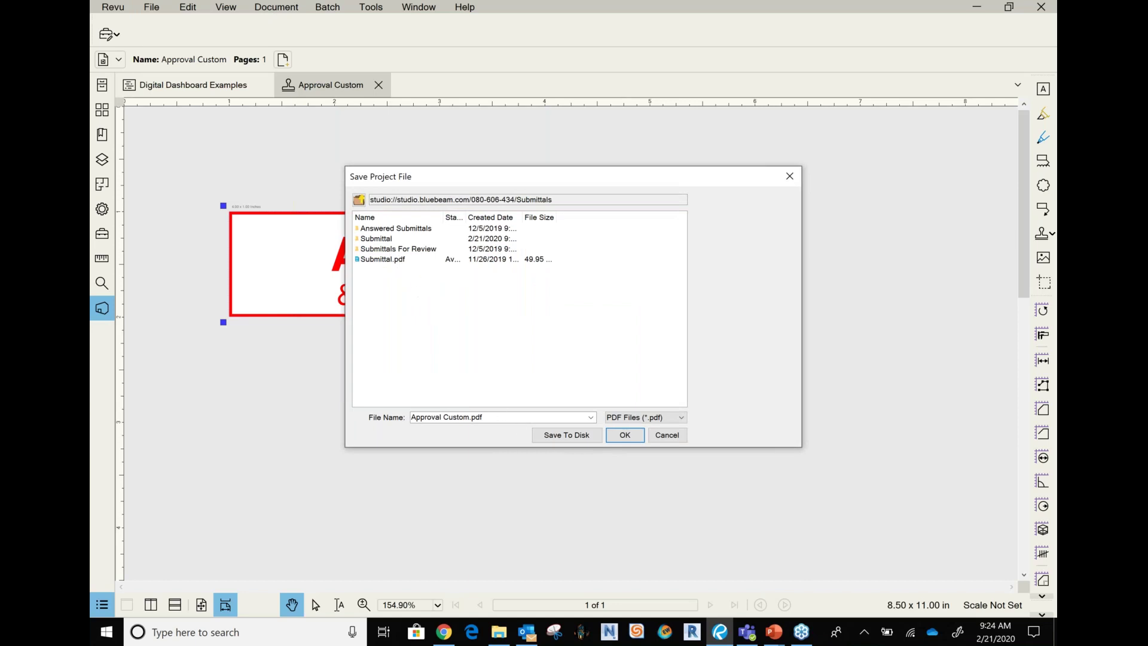
left_click(637, 437)
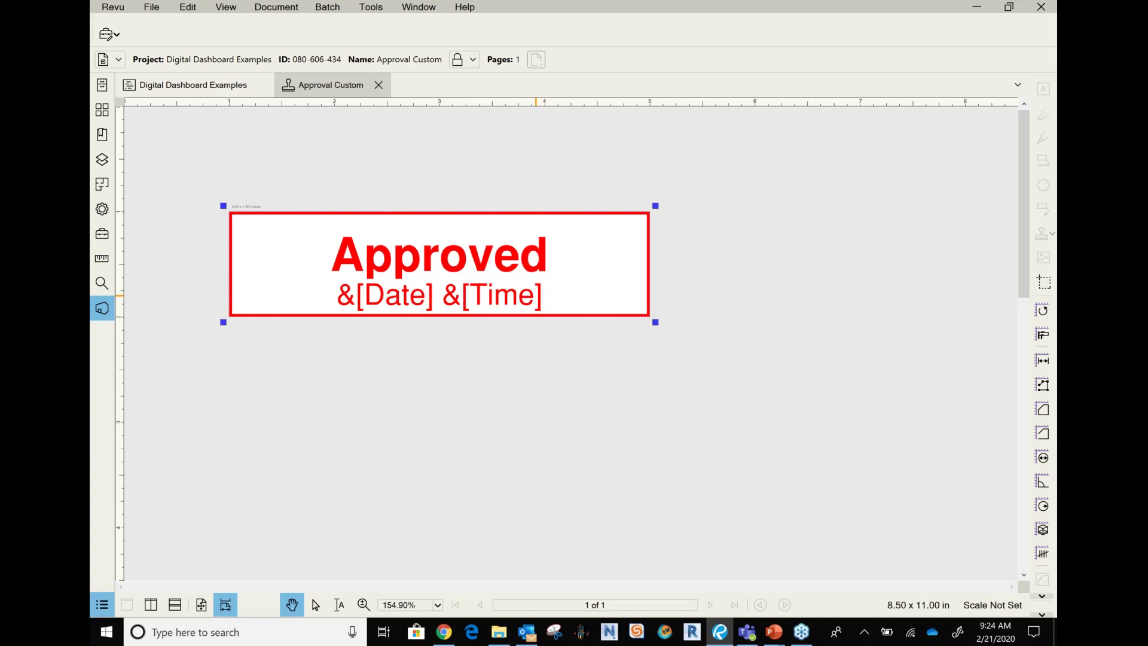
left_click(378, 85)
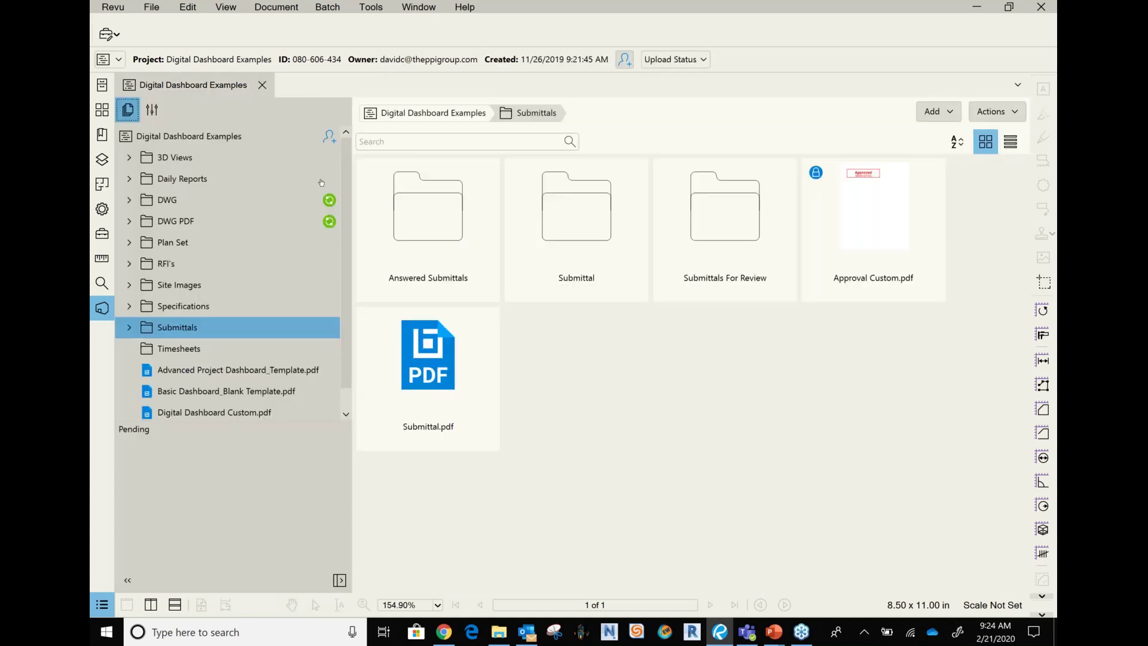
- Back in Prime Portal, select Approval Custom.pdf from Submittals as the stamp and set its anchor point to Upper Right
key("alt+Tab")
scroll(461, 217, "down", 3)
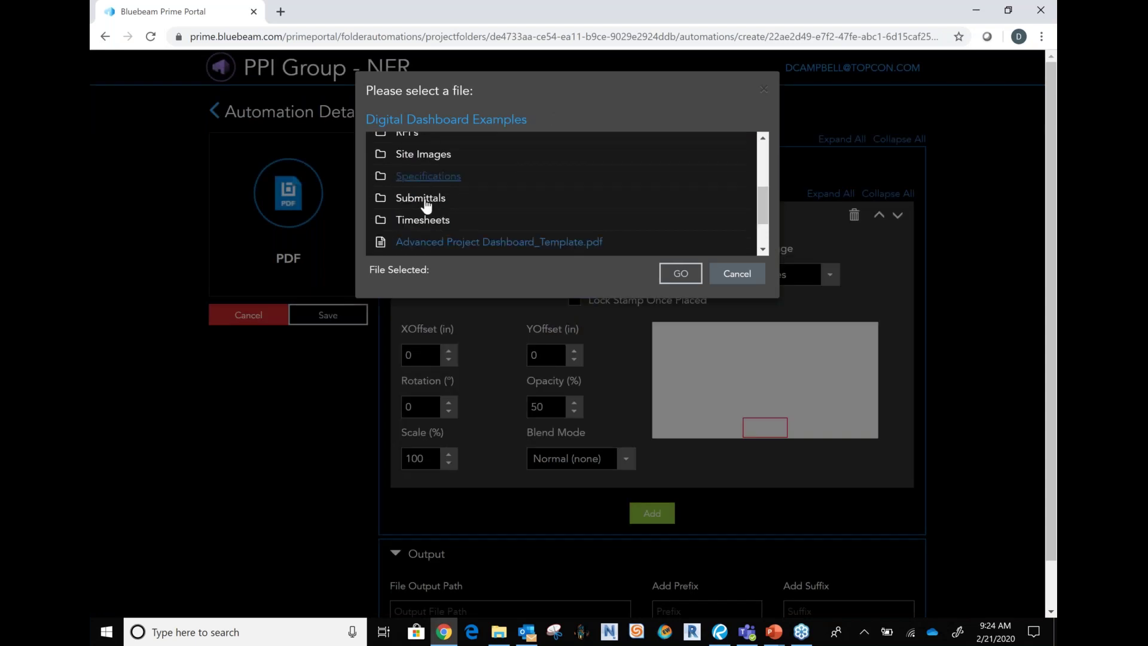
left_click(427, 204)
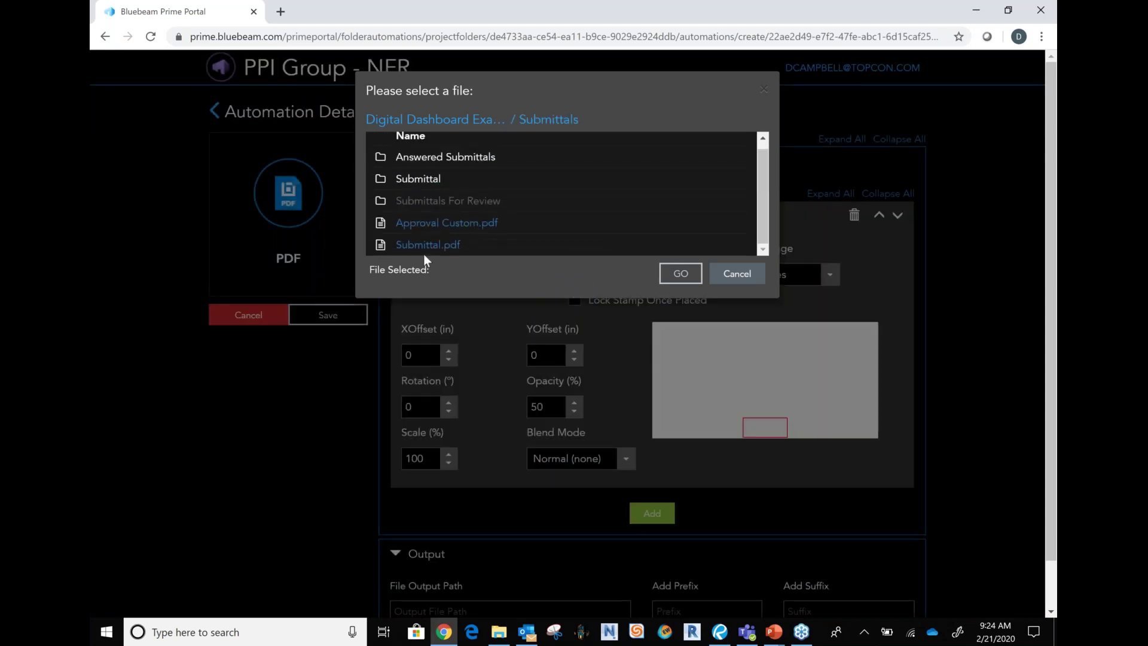
left_click(449, 223)
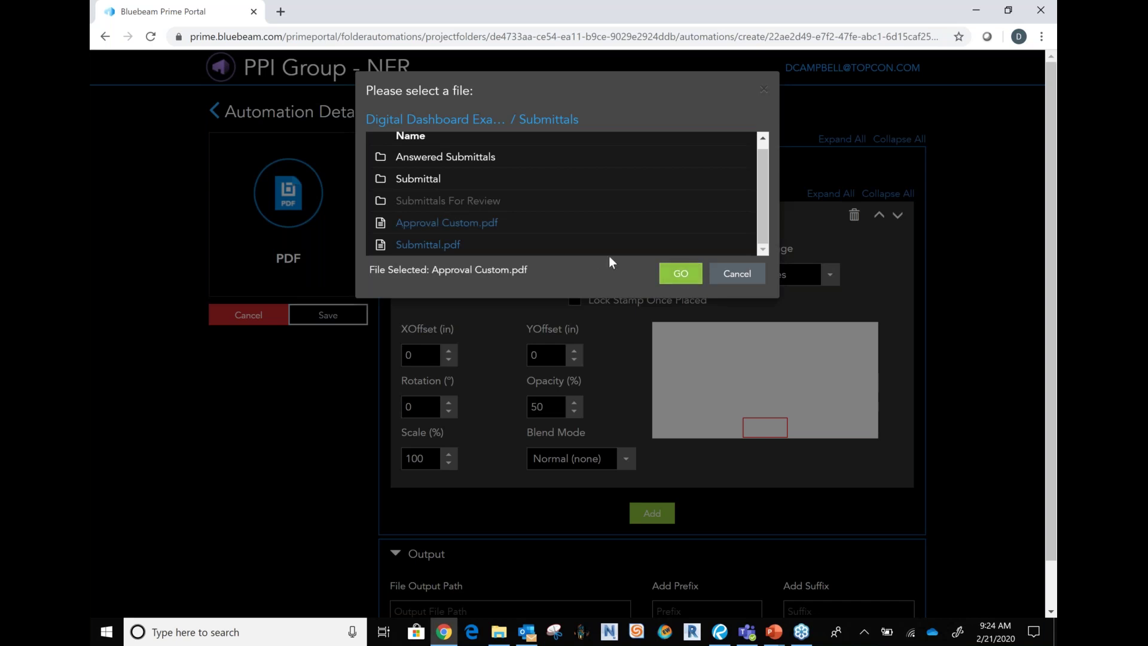
left_click(680, 274)
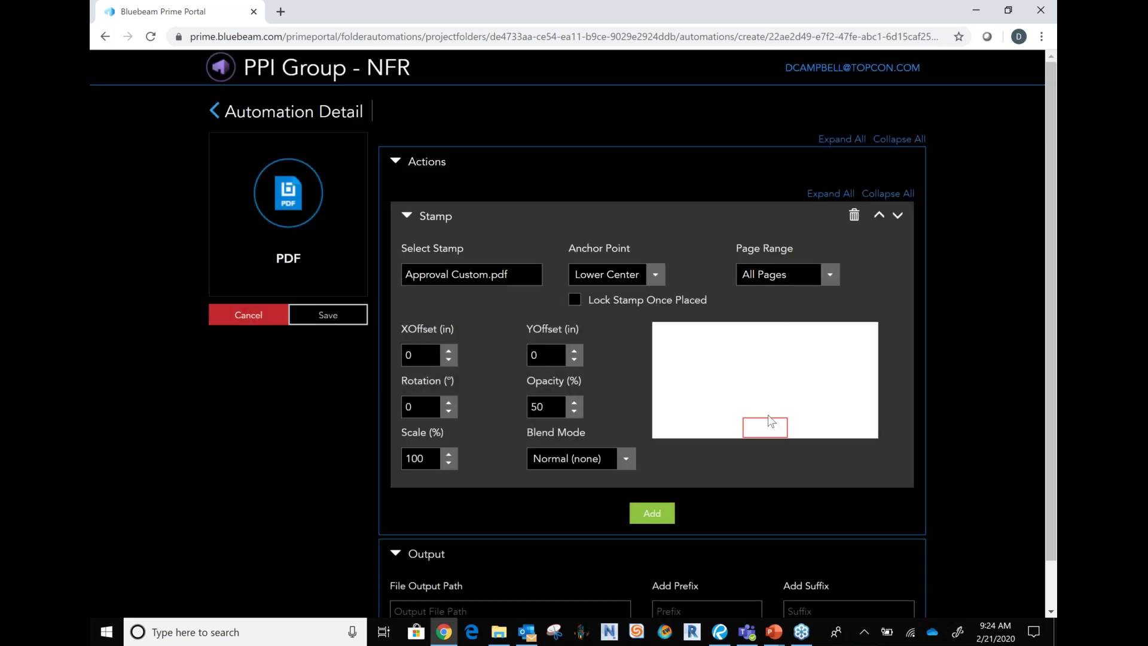
left_click(656, 274)
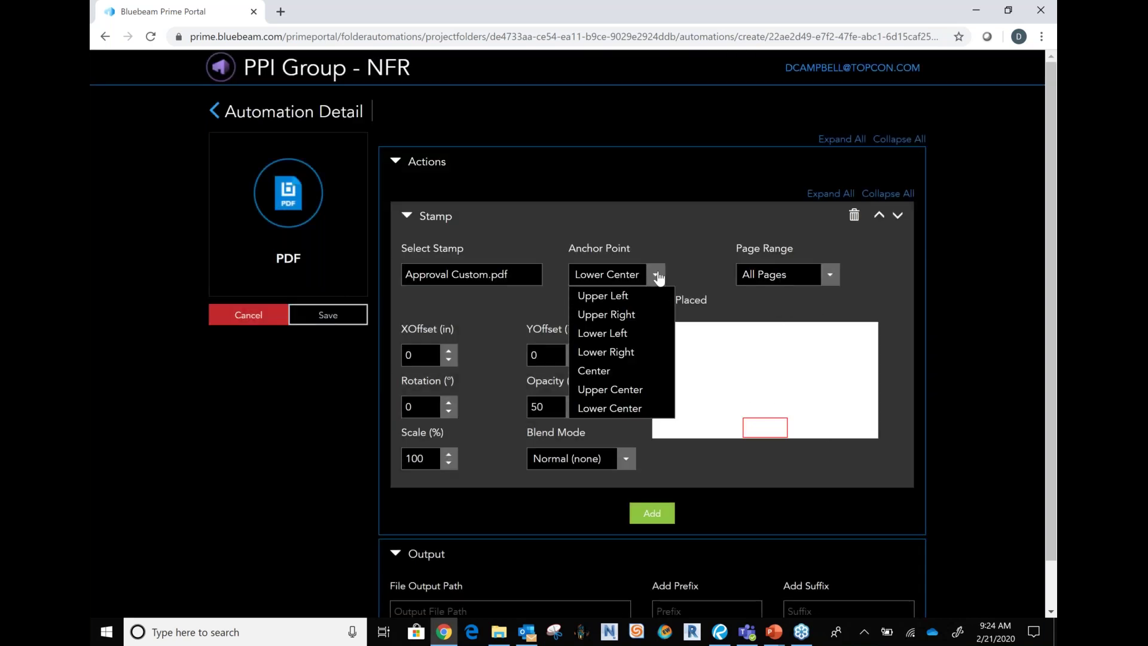
left_click(635, 315)
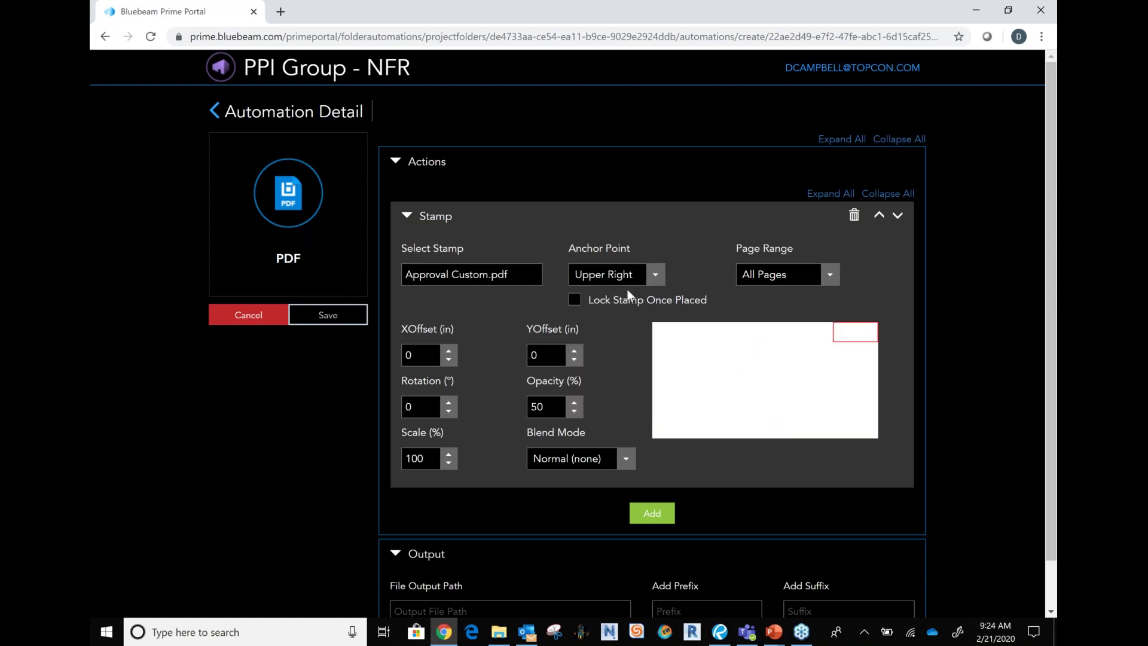
- Set the Approval Custom.pdf stamp's anchor point to Center, keeping Stamp as the only action
left_click(654, 274)
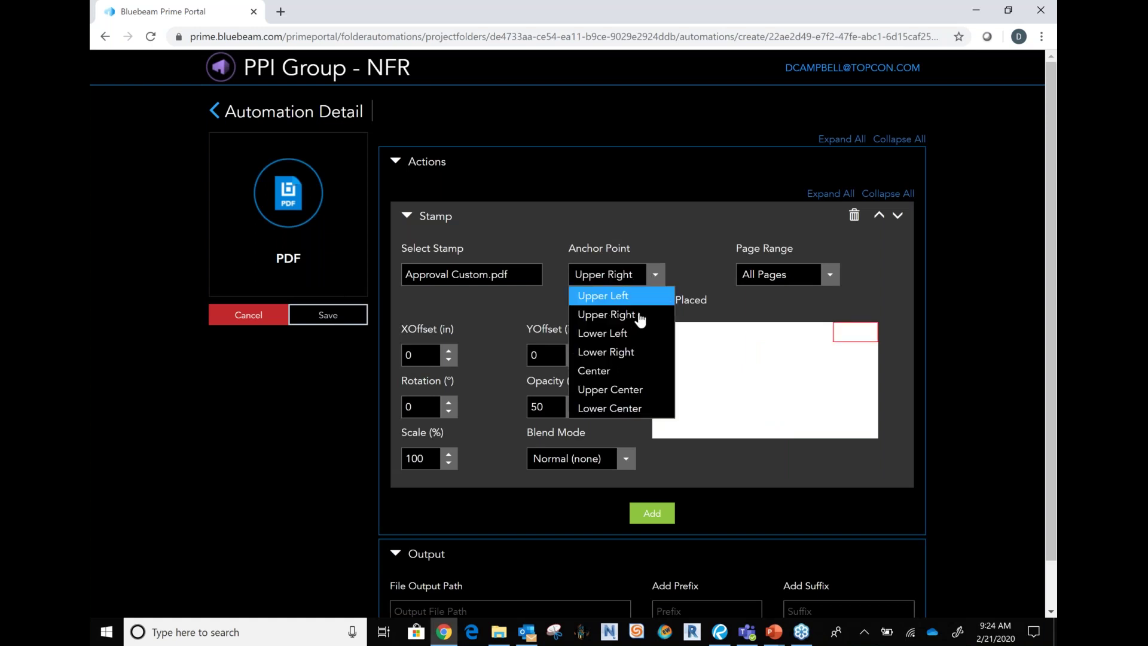
left_click(644, 372)
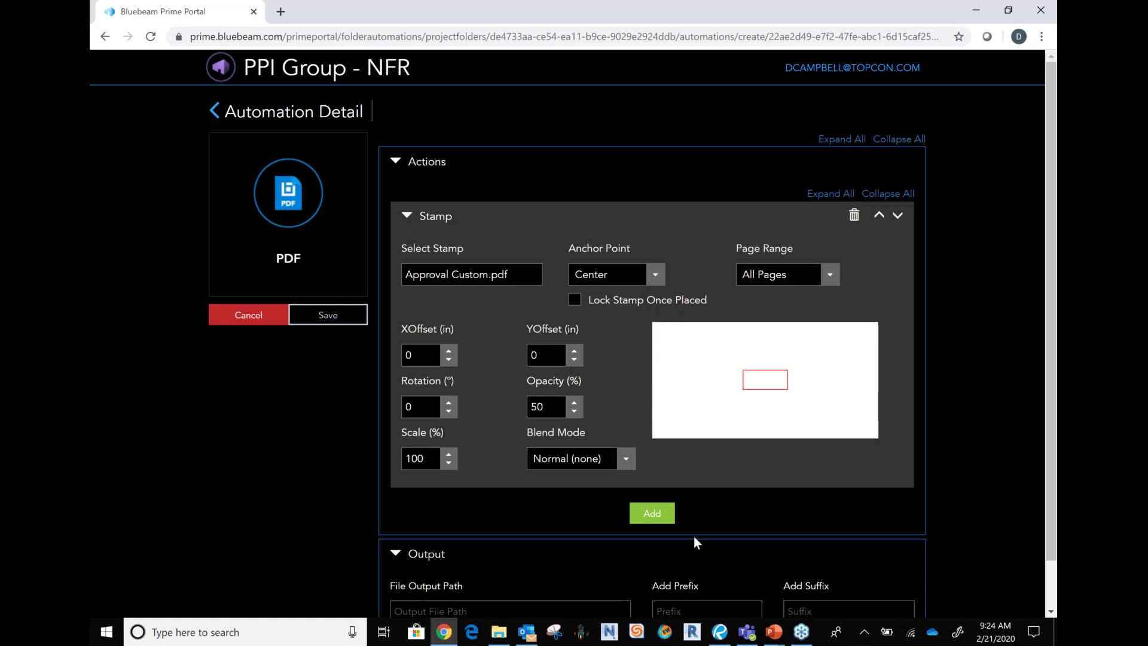
left_click(651, 513)
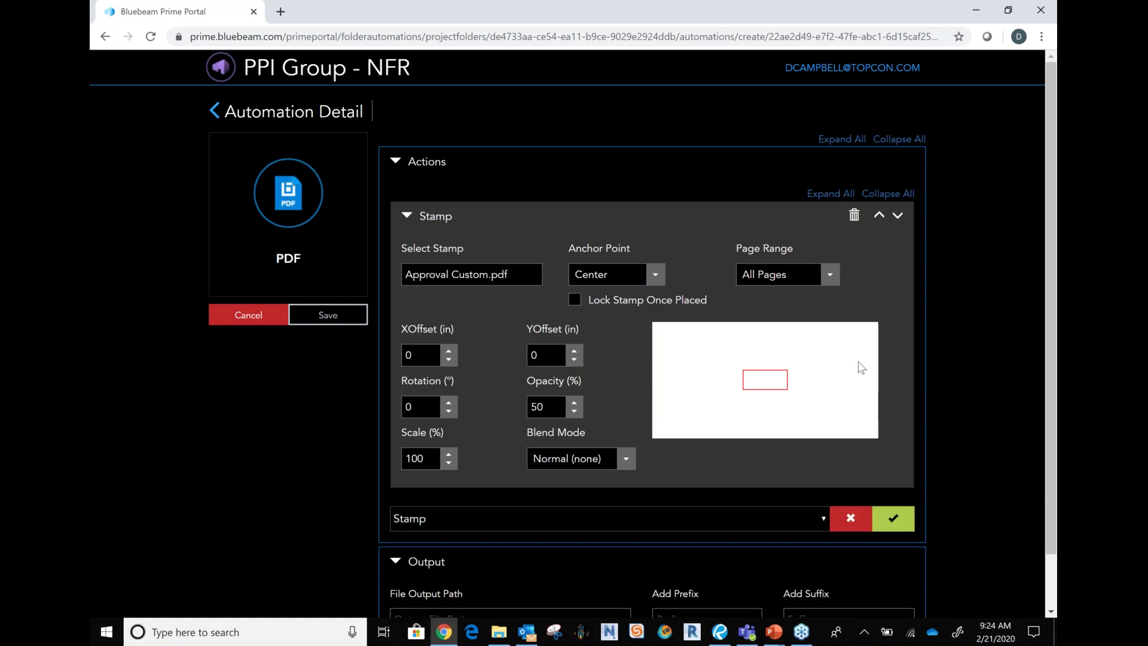
left_click(848, 519)
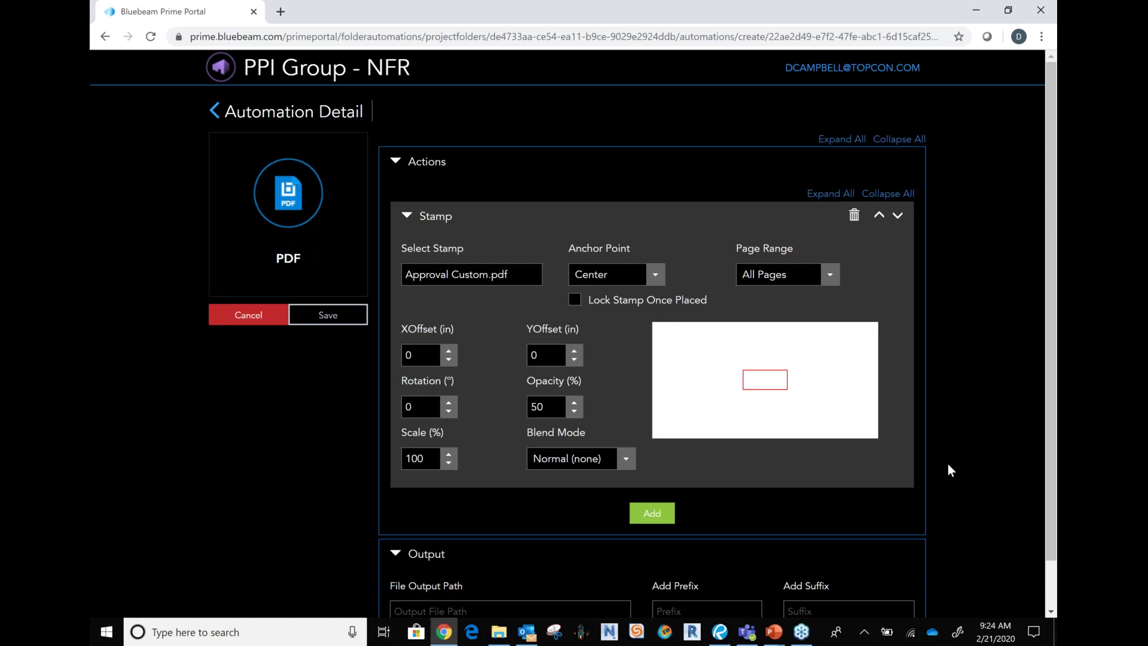
- Set the file output path to /Submittals/Answered Submittals, save the PDF workflow and return to the Submittal automation's configuration
scroll(950, 464, "down", 1)
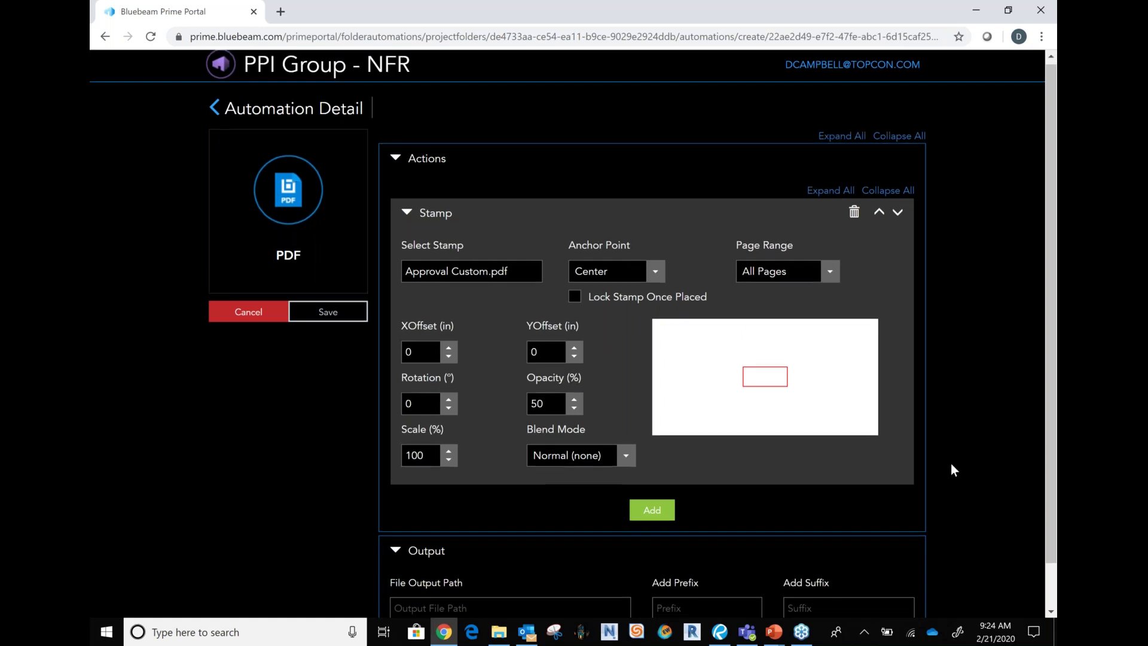
scroll(951, 464, "down", 1)
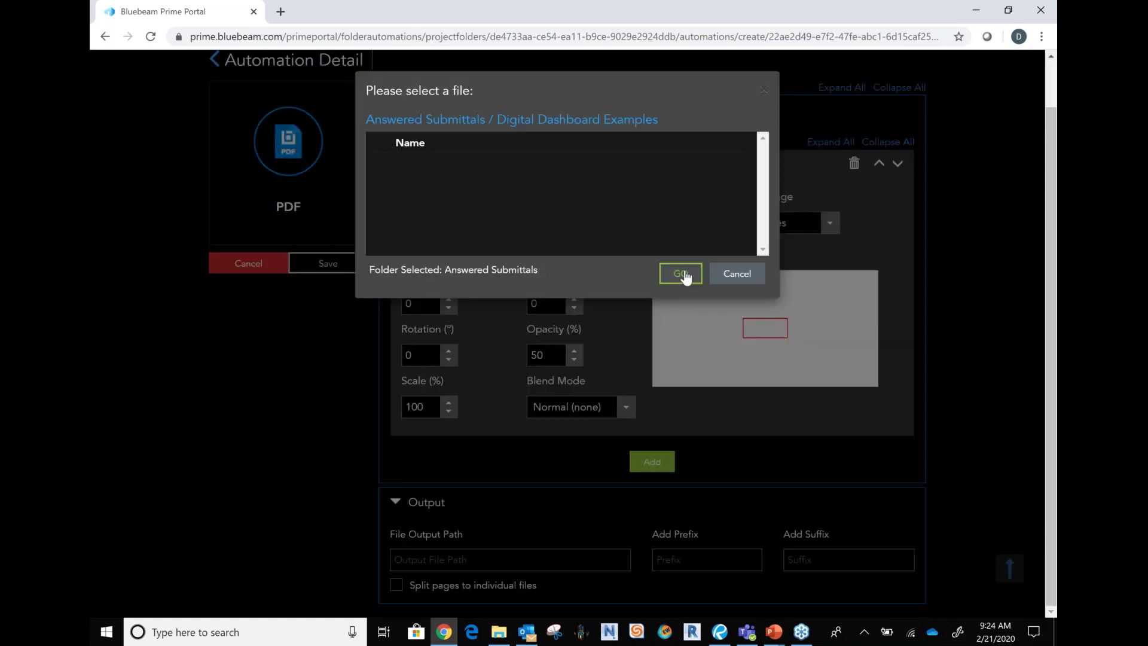
left_click(684, 272)
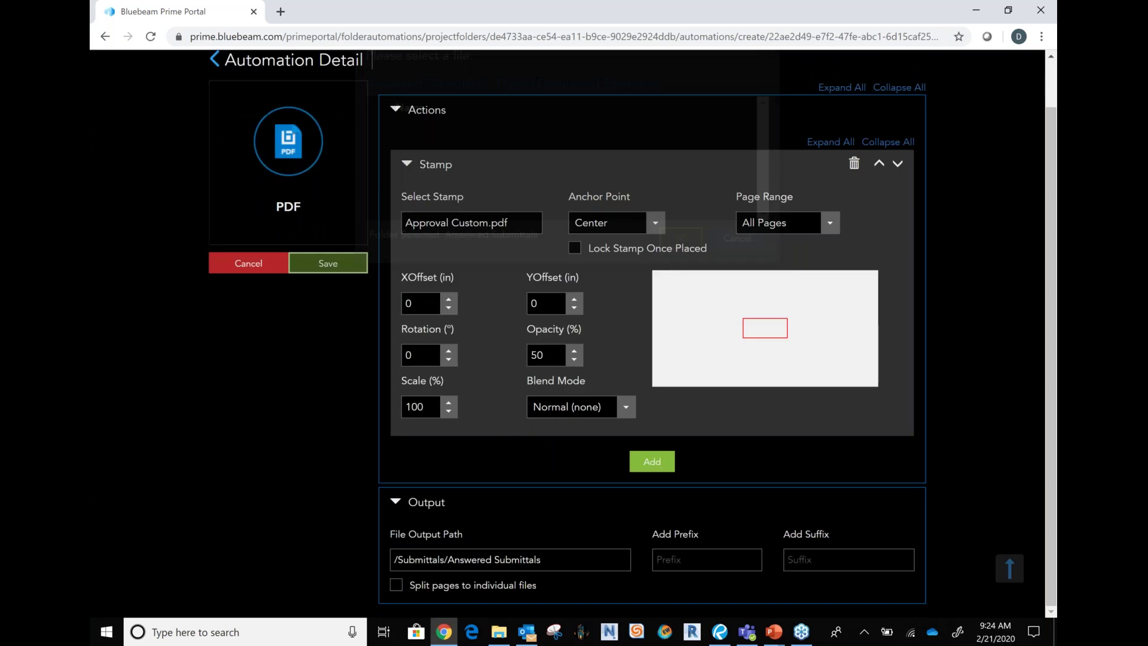
left_click(345, 267)
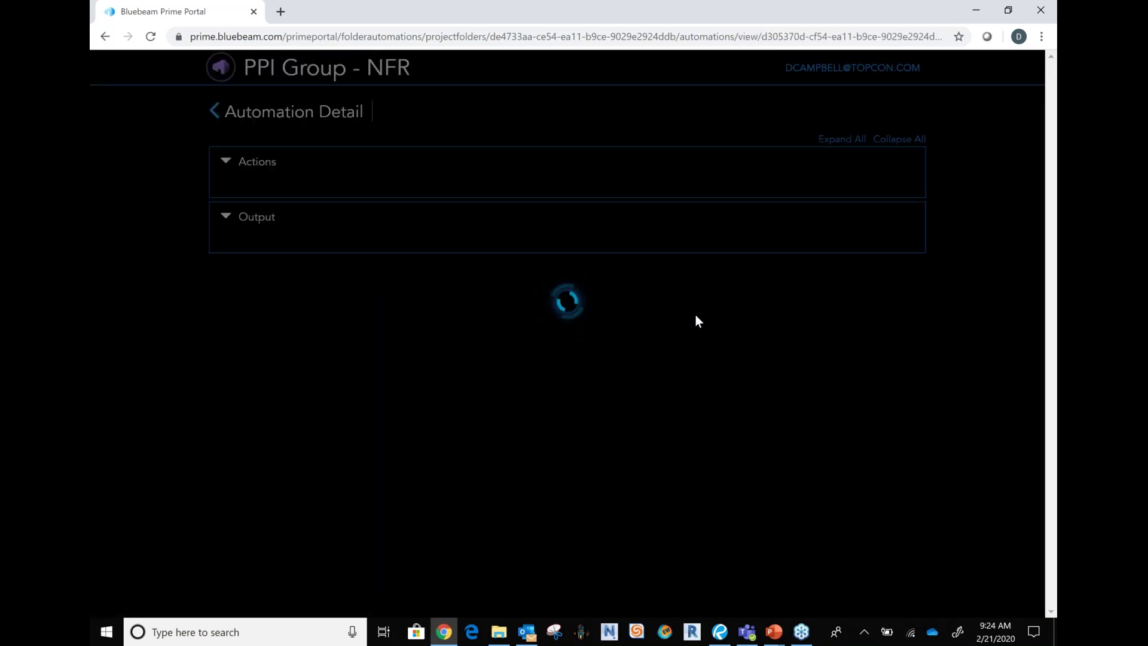
left_click(214, 111)
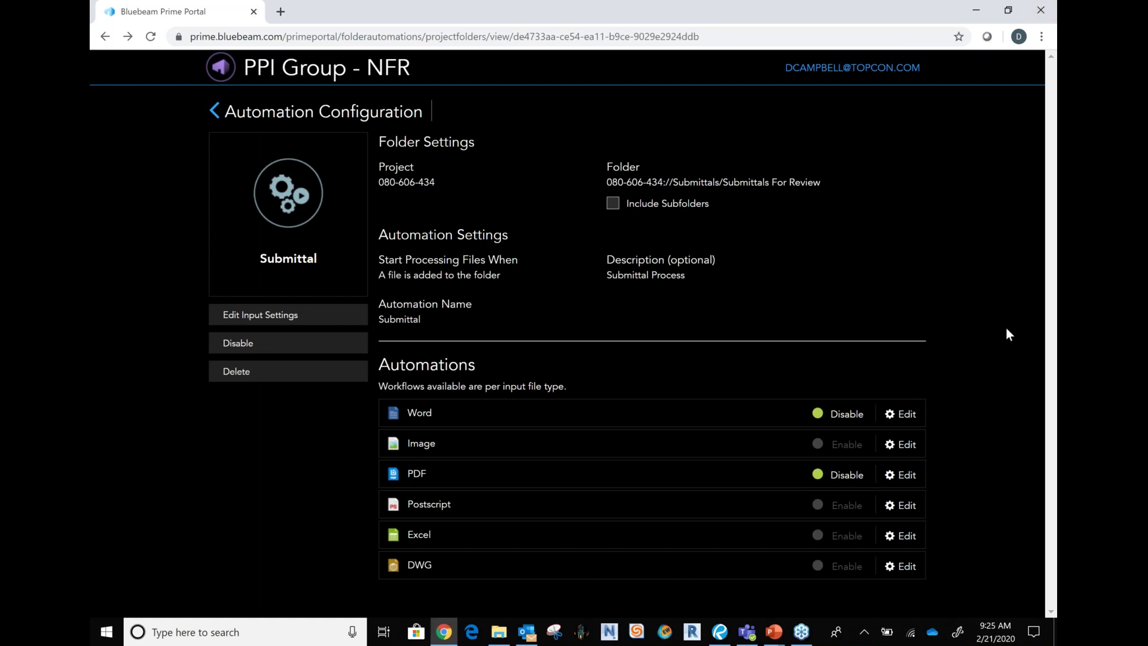
- Switch to Revu and open Submittal.pdf from the project's Submittals folder in split view
left_click(720, 635)
double_click(466, 397)
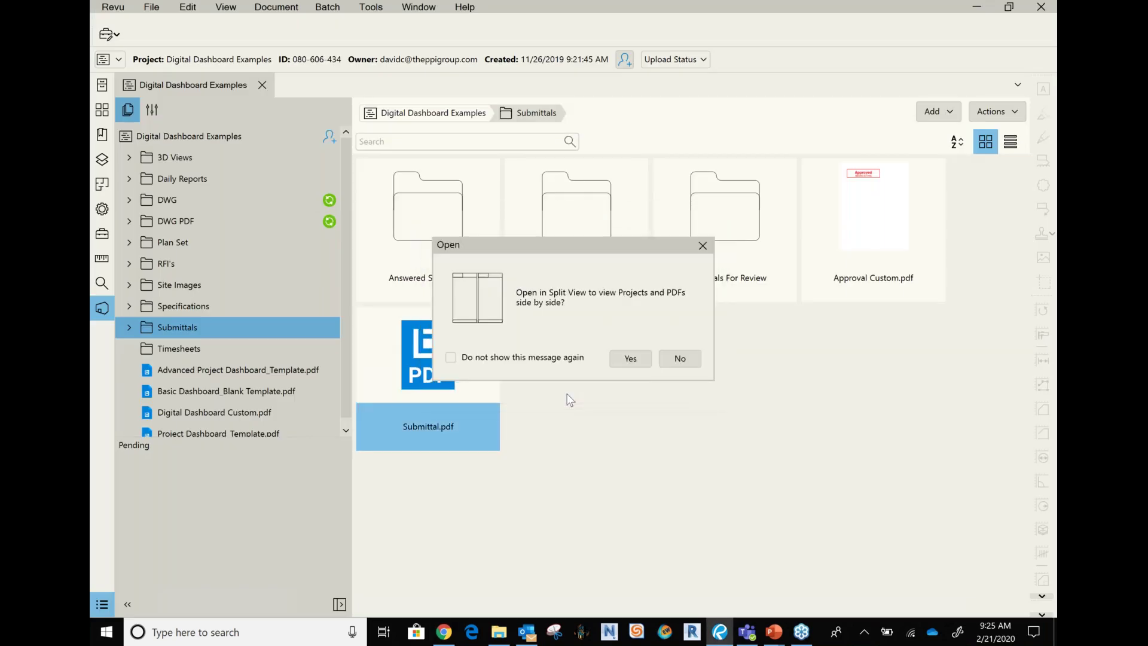
left_click(631, 359)
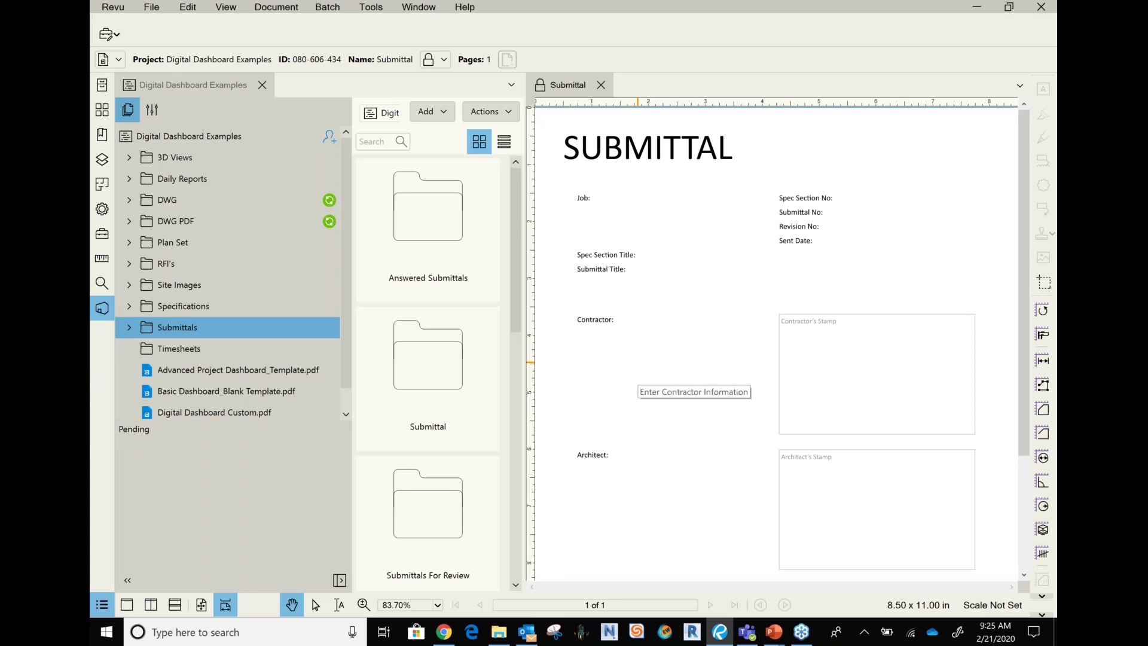
left_click(540, 85)
left_click(687, 141)
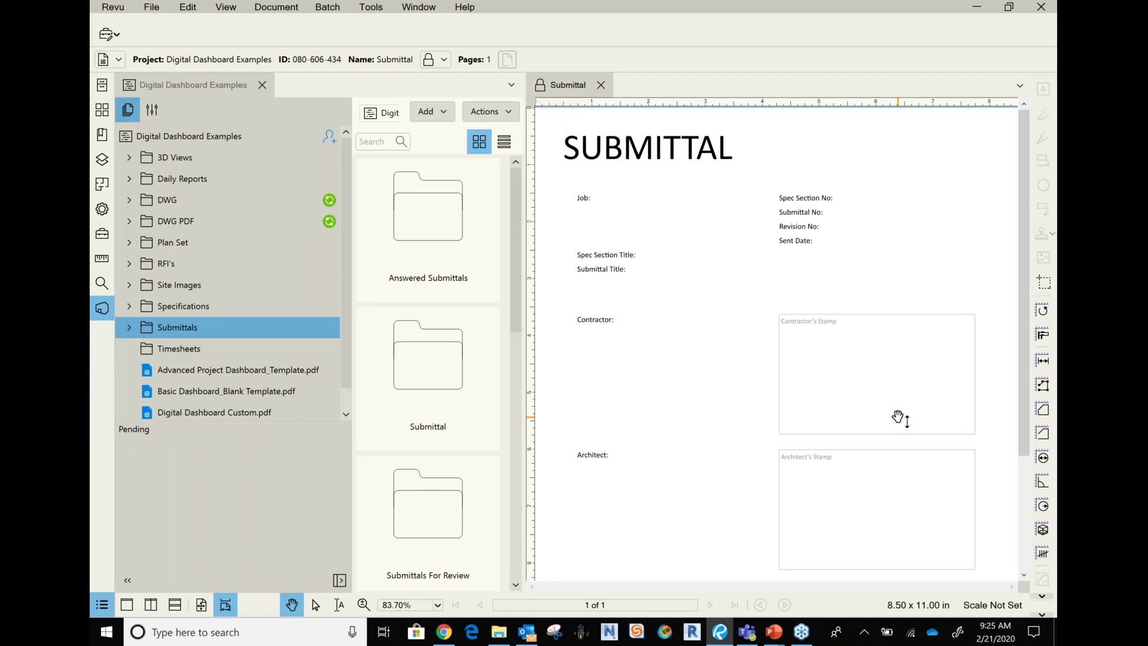
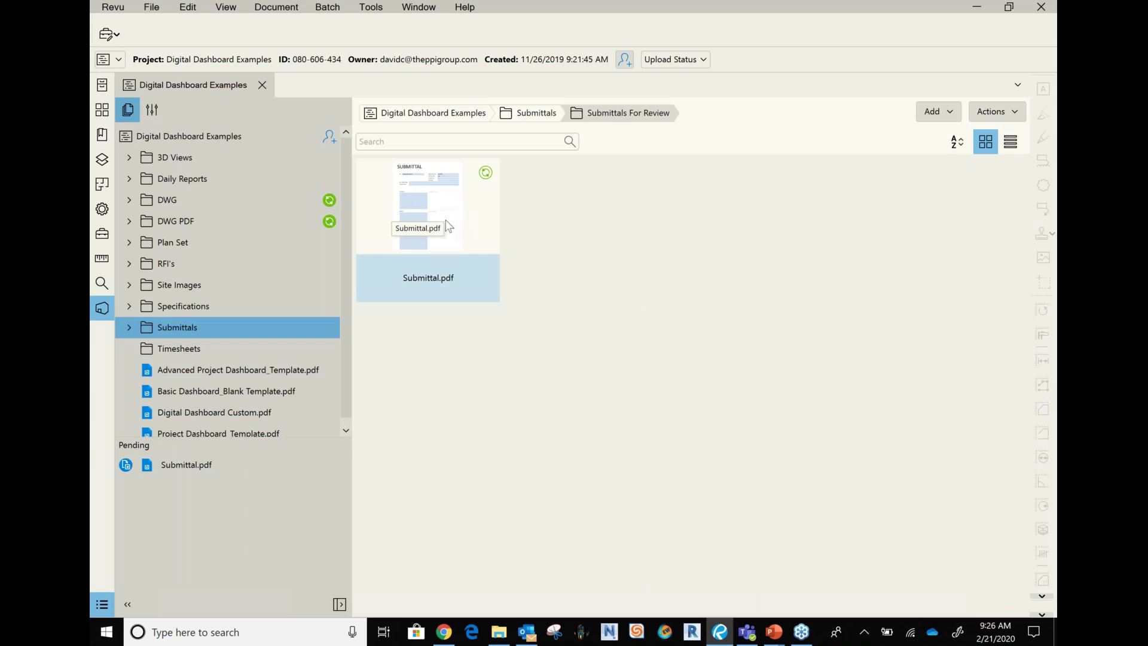
- Open Submittal.pdf from the Answered Submittals folder in split view to examine its stamp, and close it
left_click(556, 111)
double_click(437, 227)
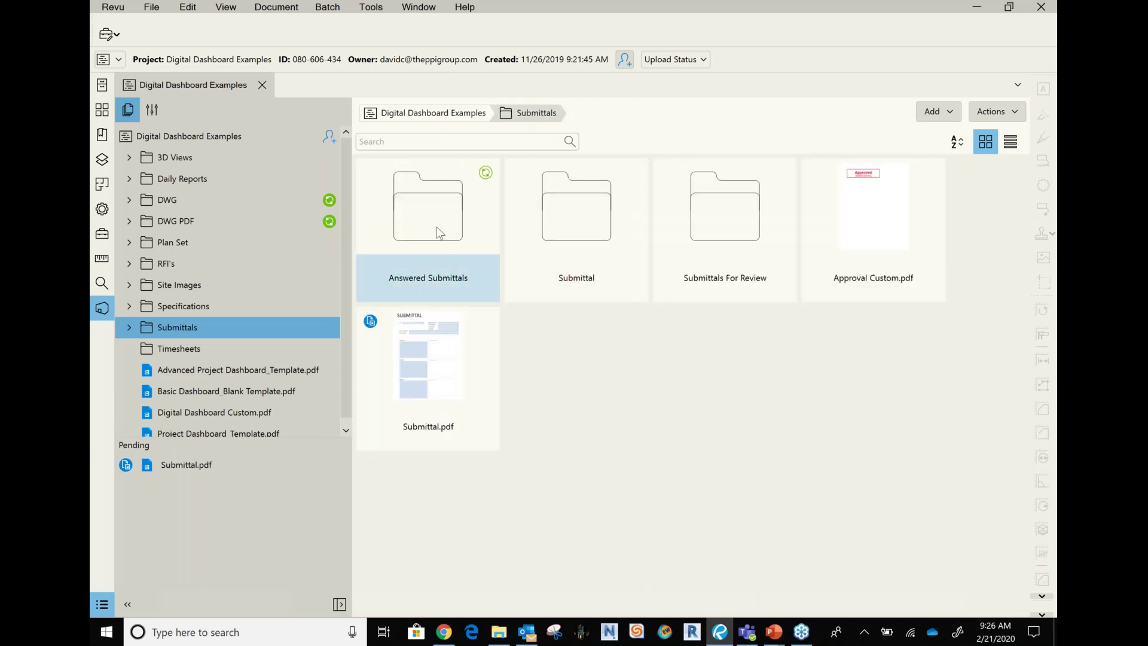
double_click(484, 250)
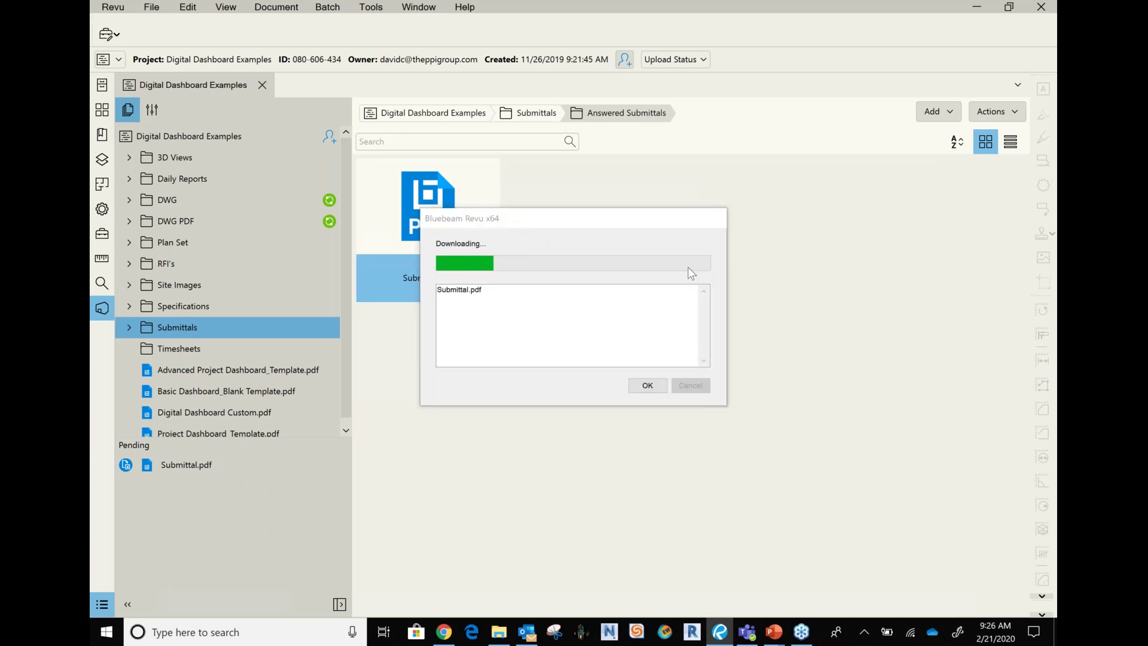
left_click(635, 356)
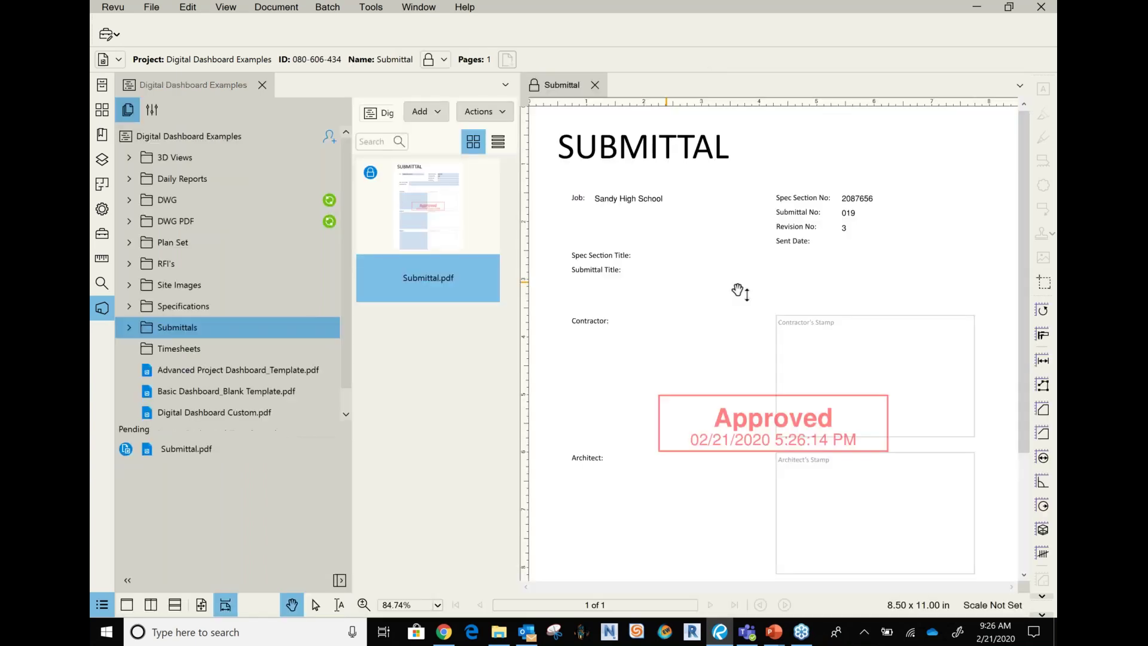
left_click(596, 84)
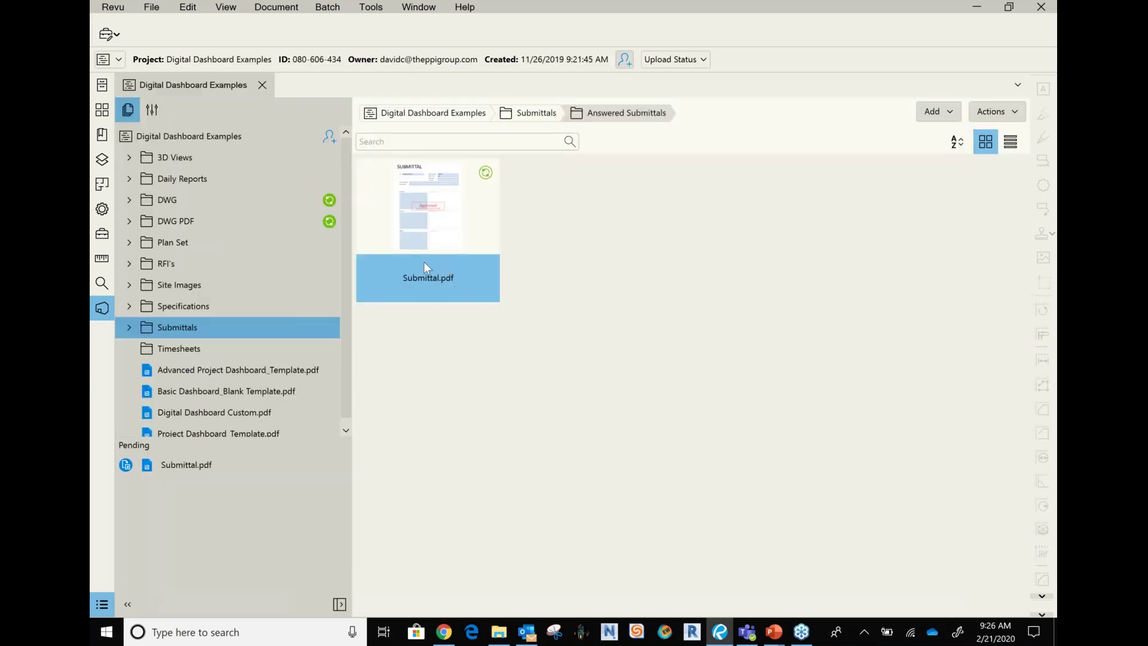
- Delete Submittal.pdf from the Answered Submittals folder
right_click(465, 221)
left_click(363, 395)
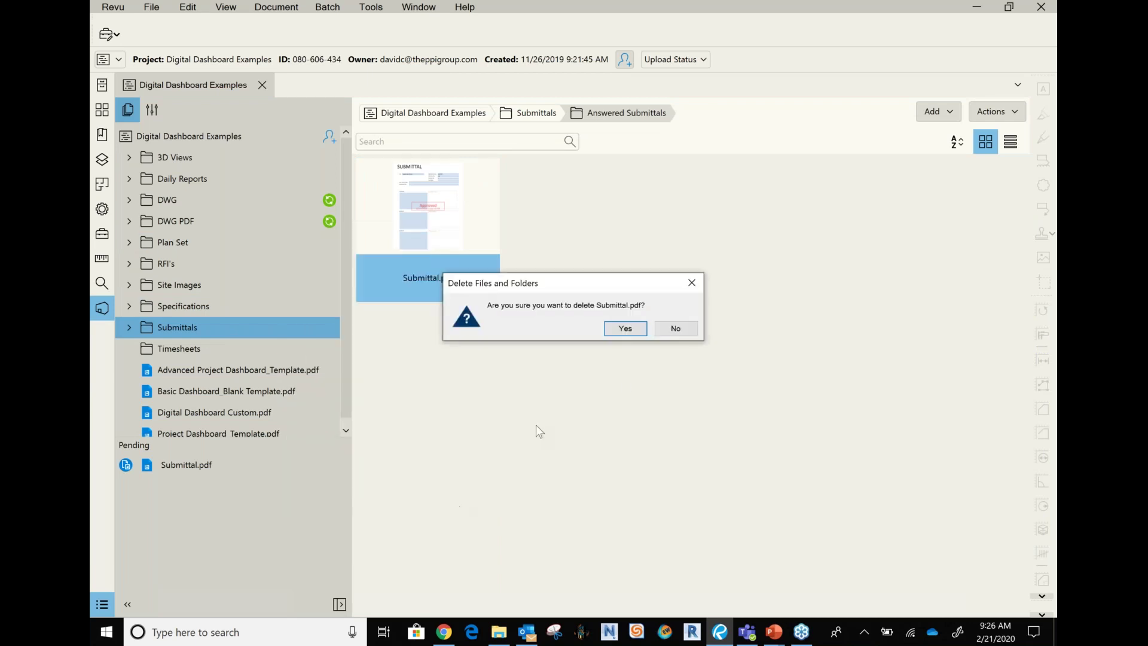
left_click(625, 328)
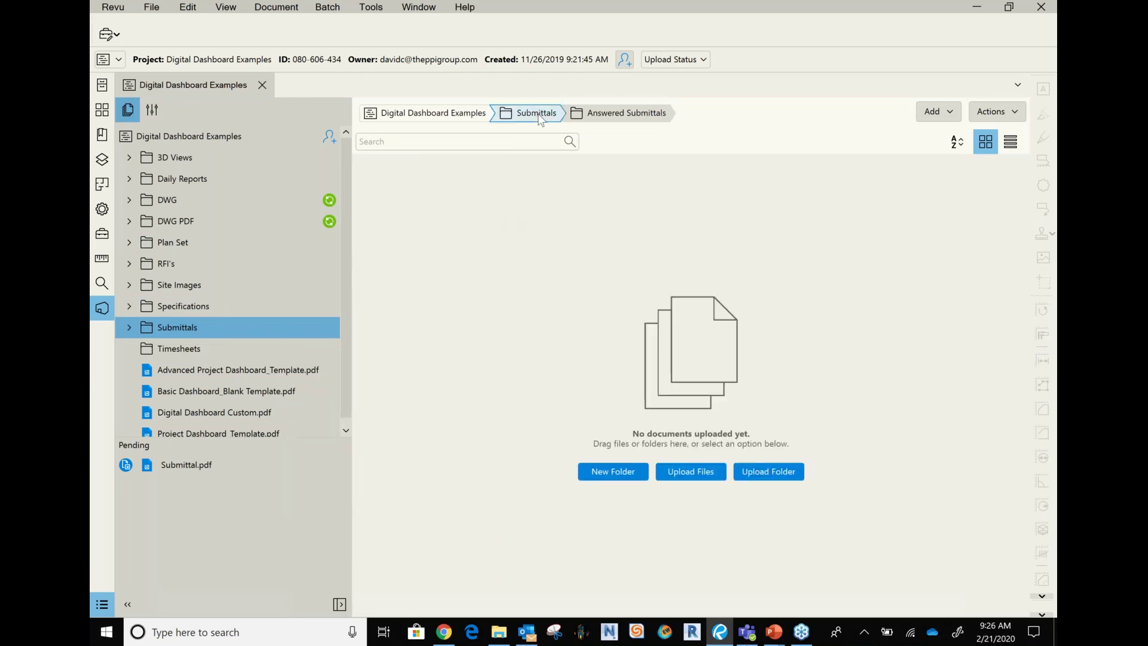
- Open Submittal.pdf from the Submittals For Review folder in split view
key("BackSpace")
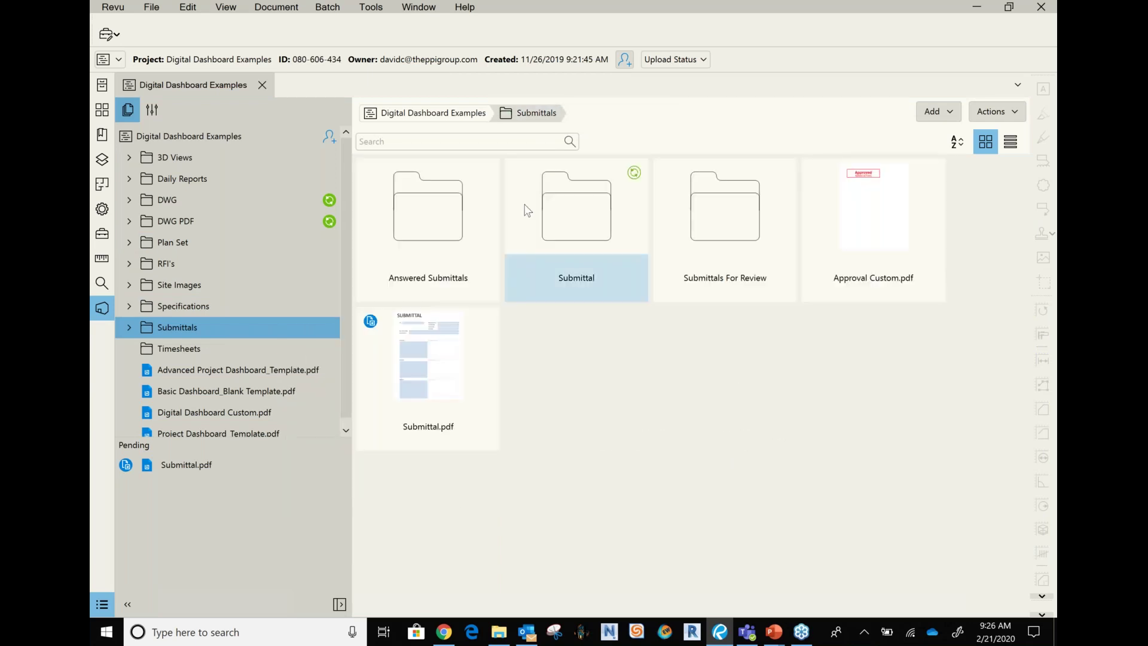
double_click(735, 286)
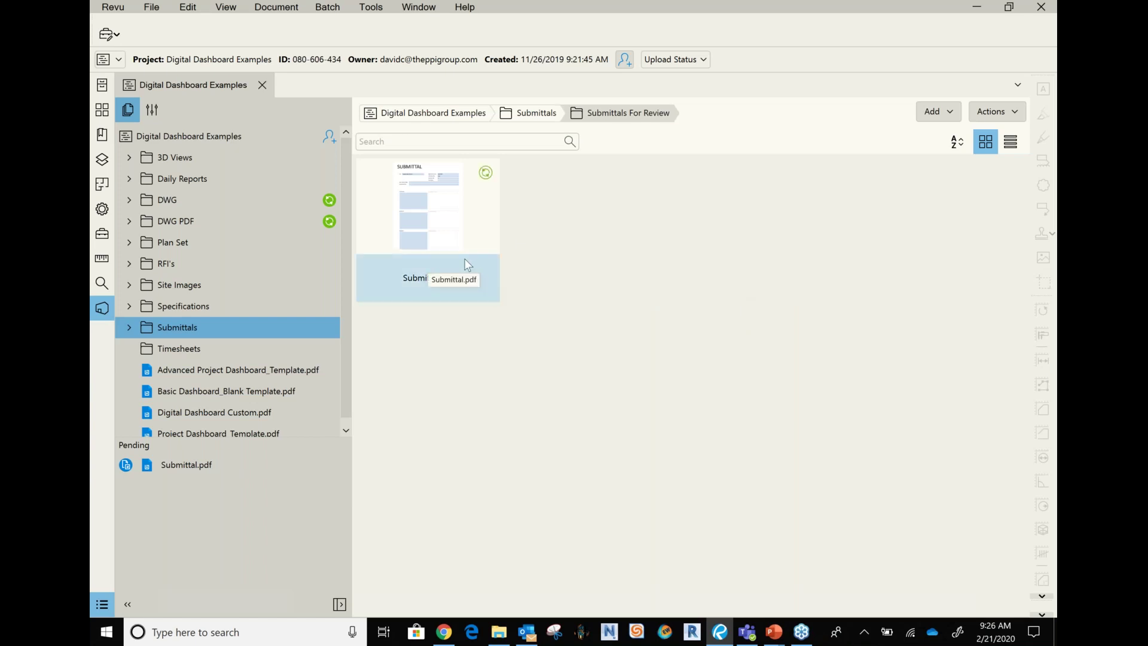
double_click(464, 258)
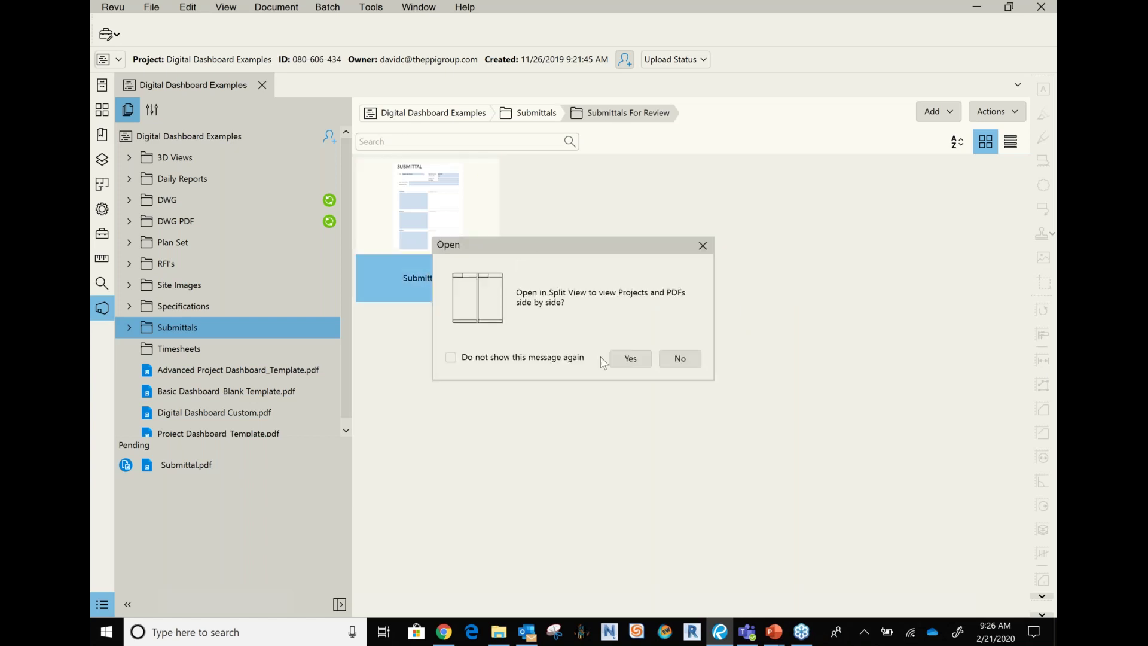
left_click(629, 358)
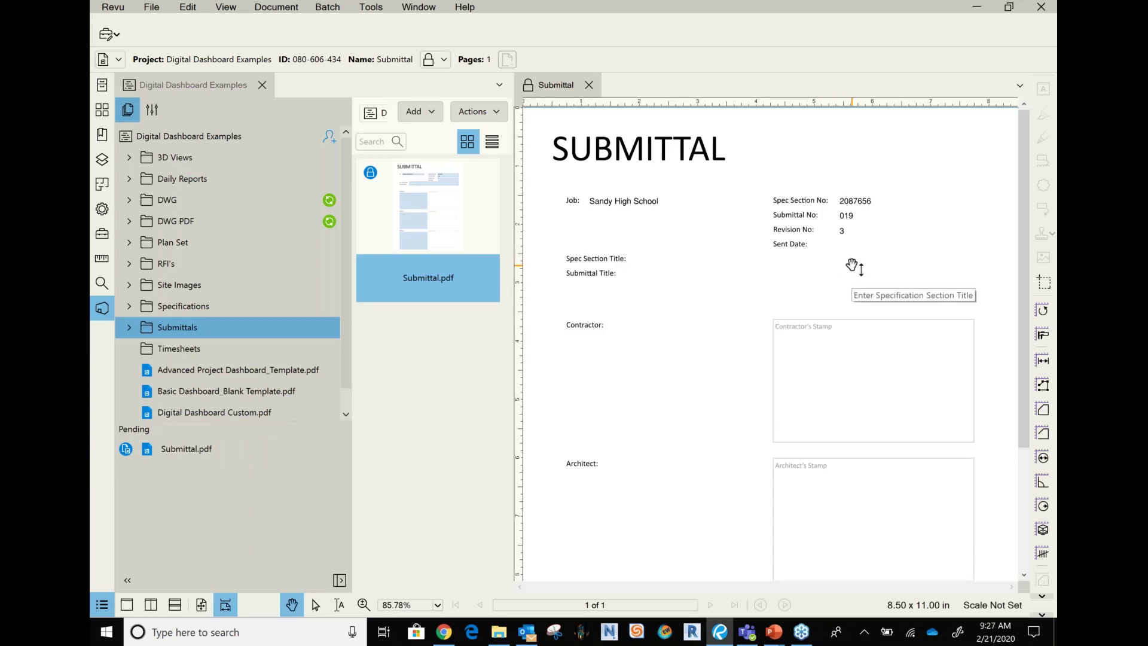
left_click(152, 8)
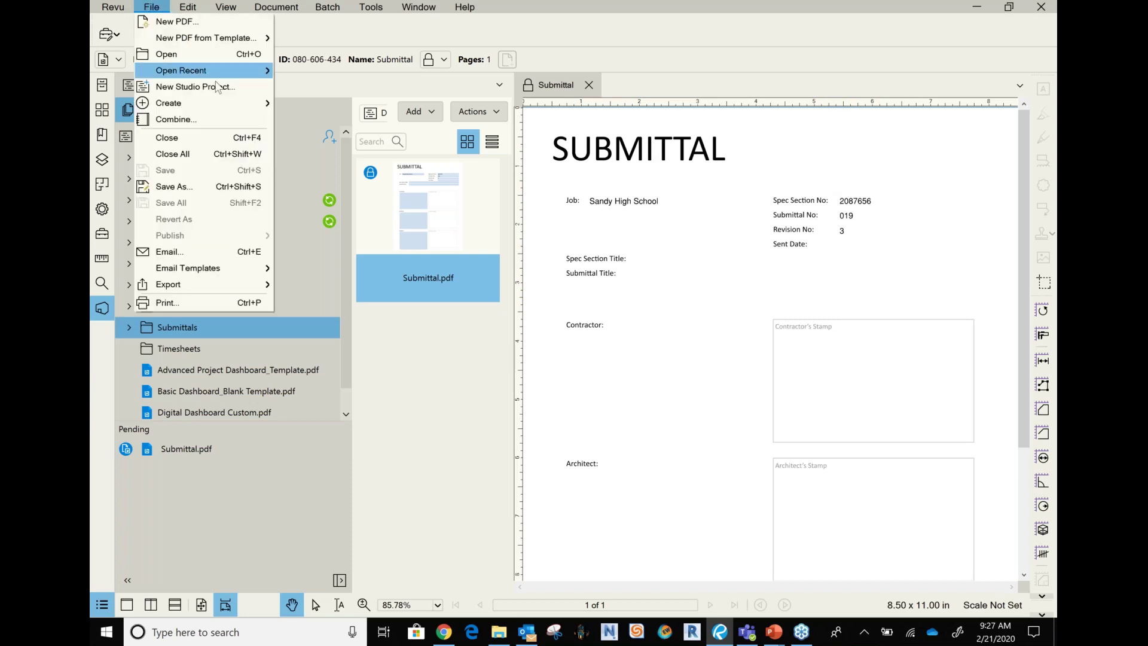
left_click(213, 187)
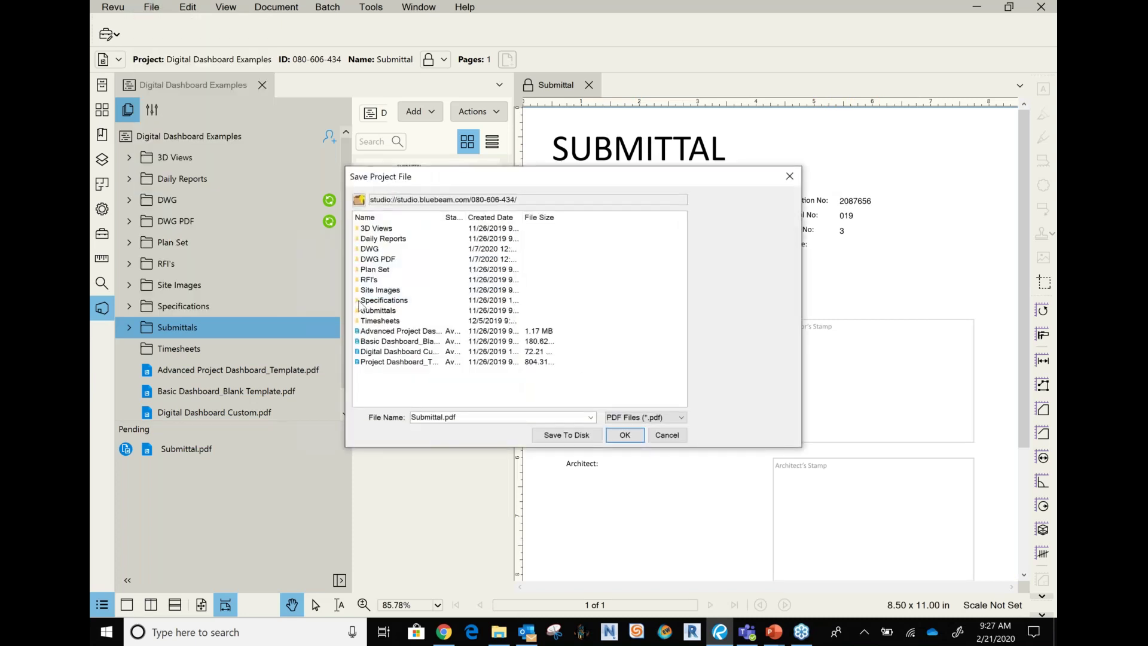
left_click(382, 311)
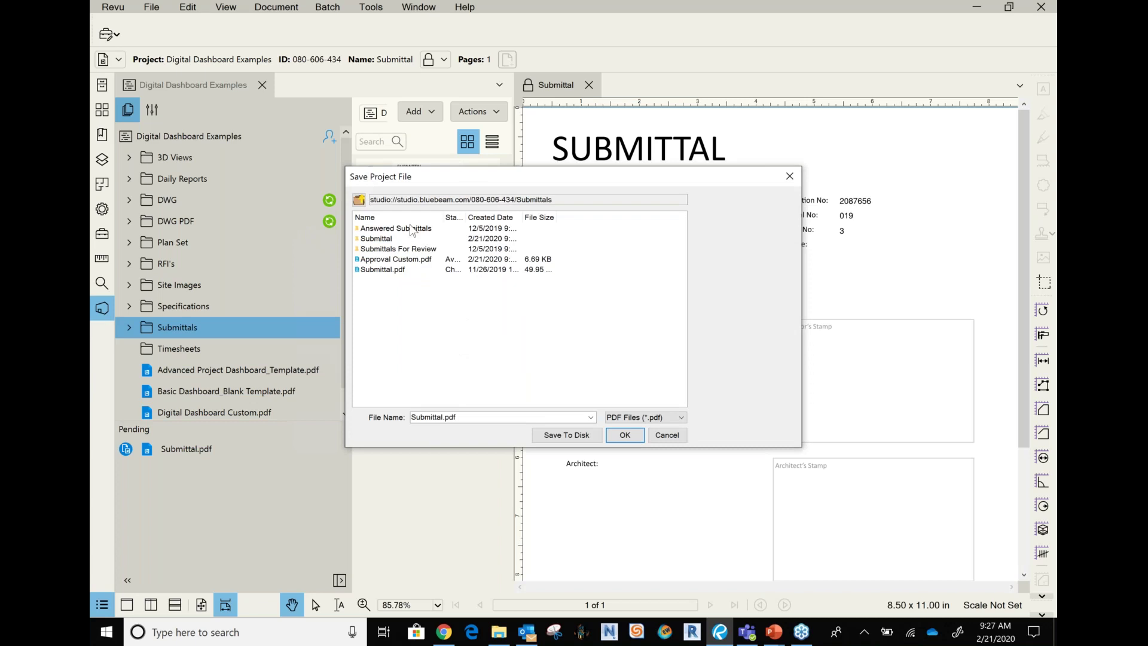
left_click(666, 435)
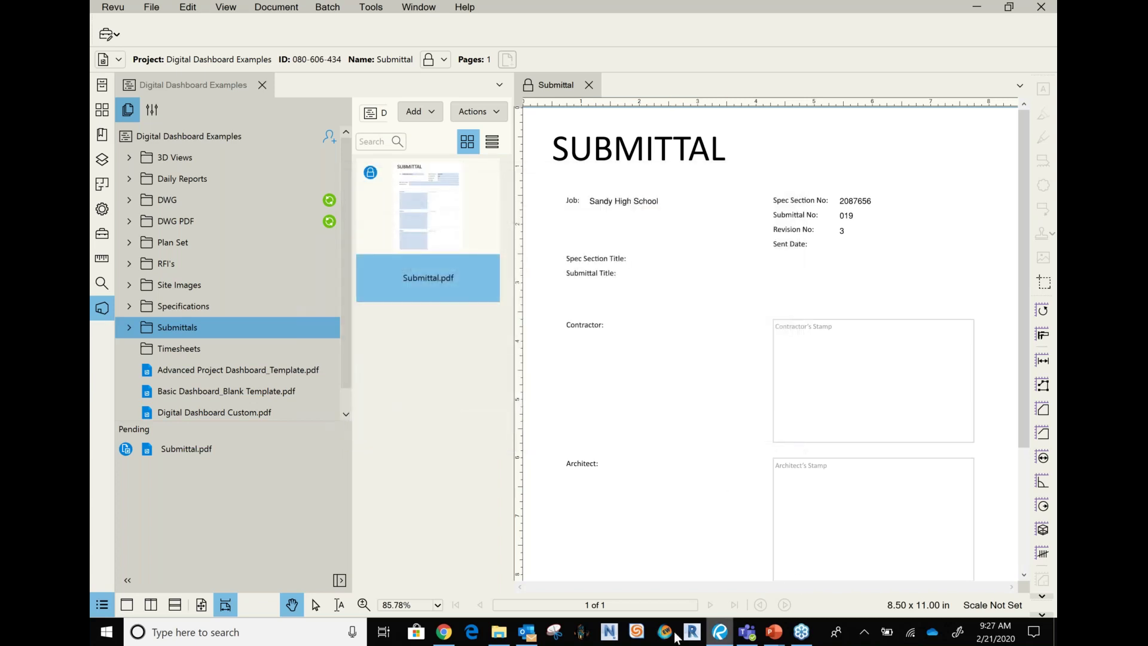
- Switch to Prime Portal, review the PDF workflow's output path, save it and check the input folder in the Submittal configuration
left_click(444, 633)
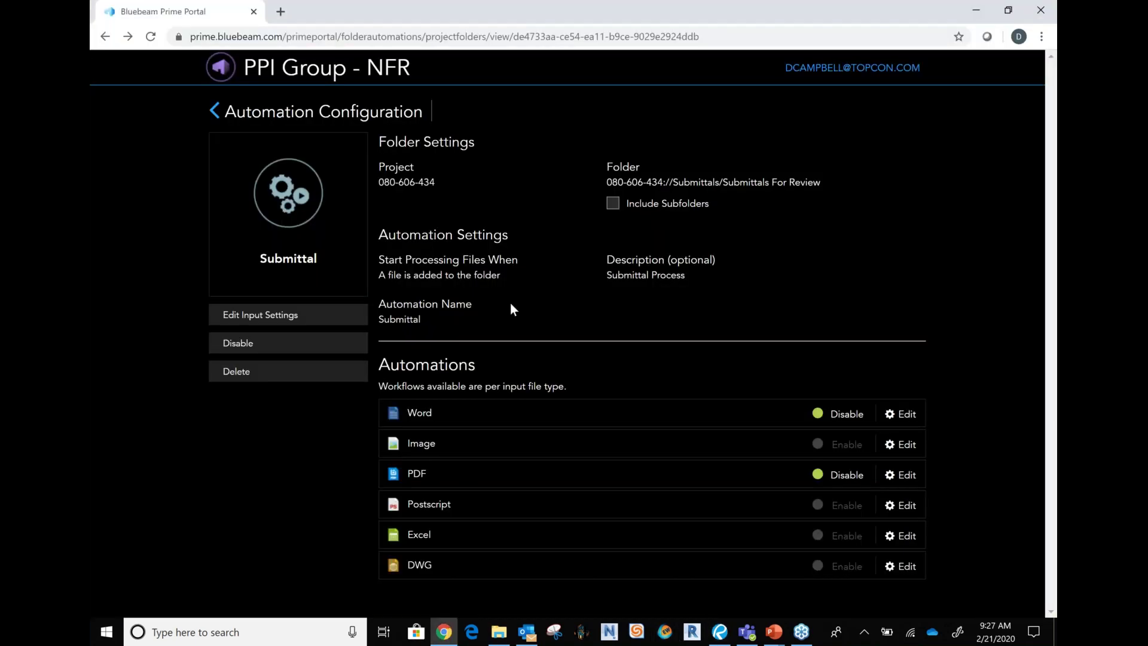
left_click(905, 476)
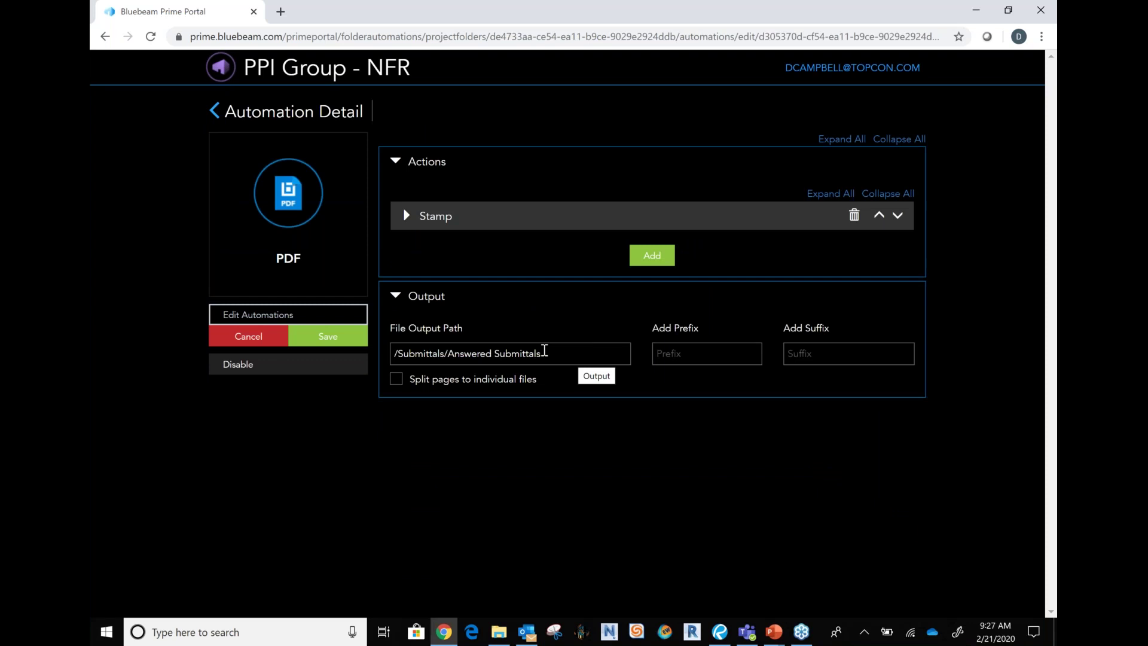
left_click(335, 338)
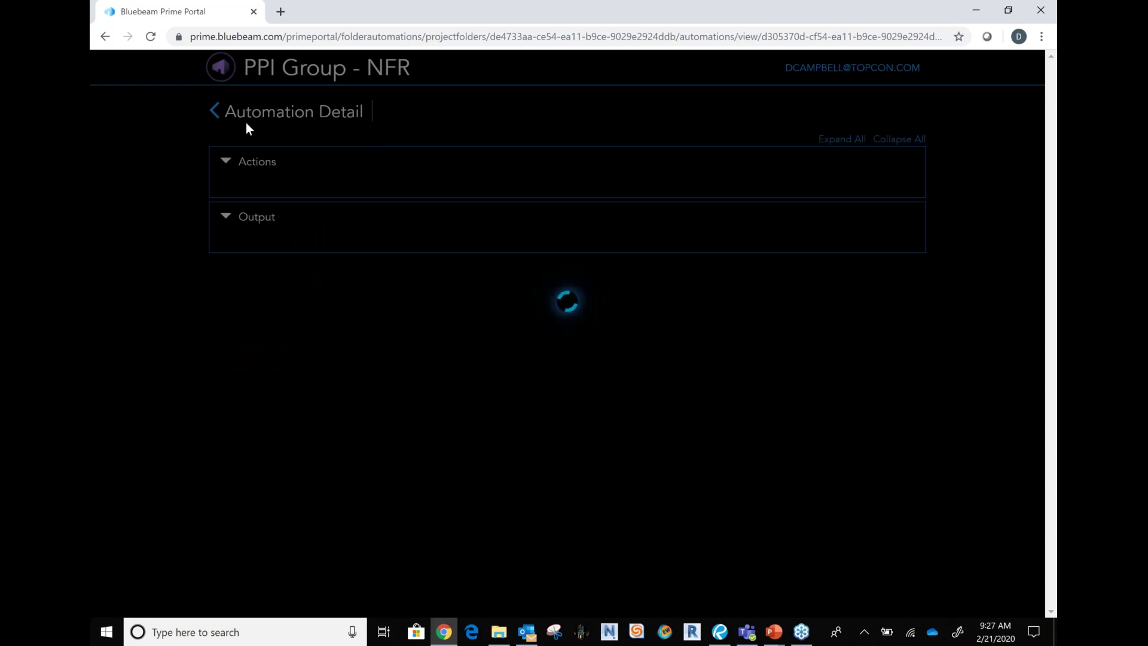
left_click(215, 112)
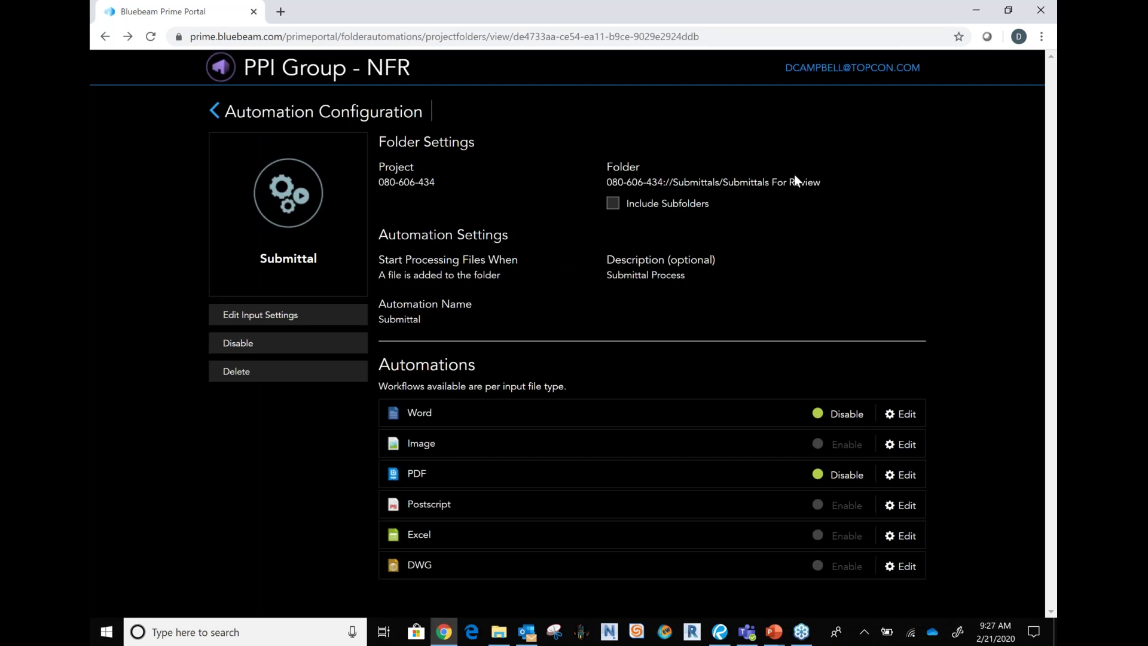
left_click_drag(772, 179, 754, 178)
left_click(754, 178)
- Leave the Submittal automation, return to the portal's home page and view the active integrations
left_click(214, 111)
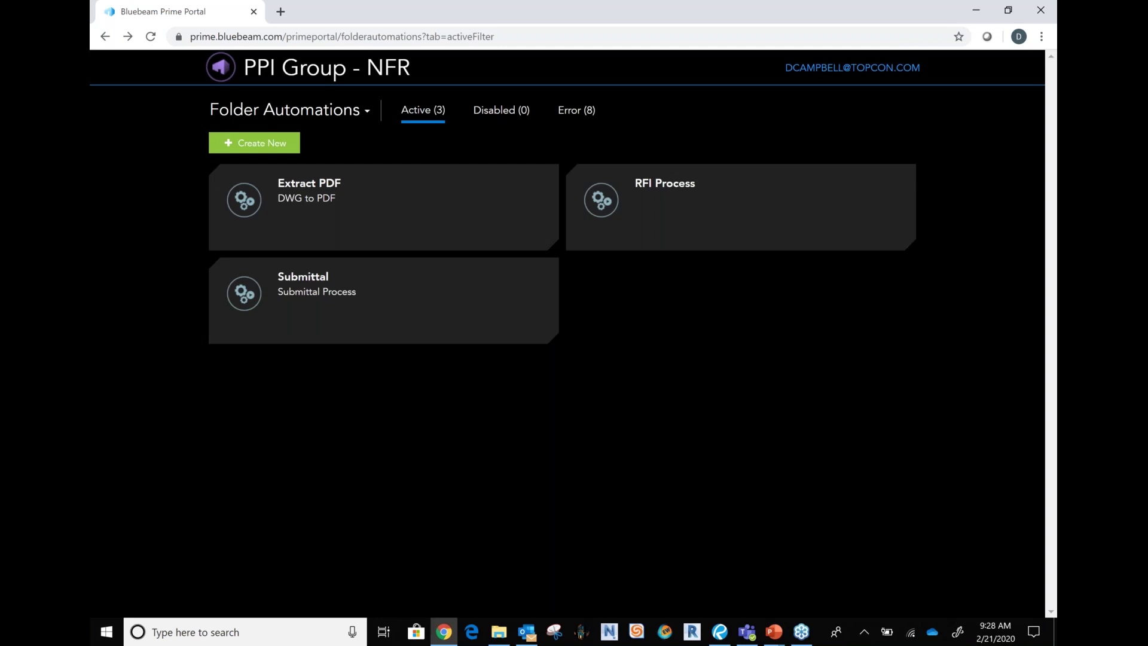
left_click(222, 70)
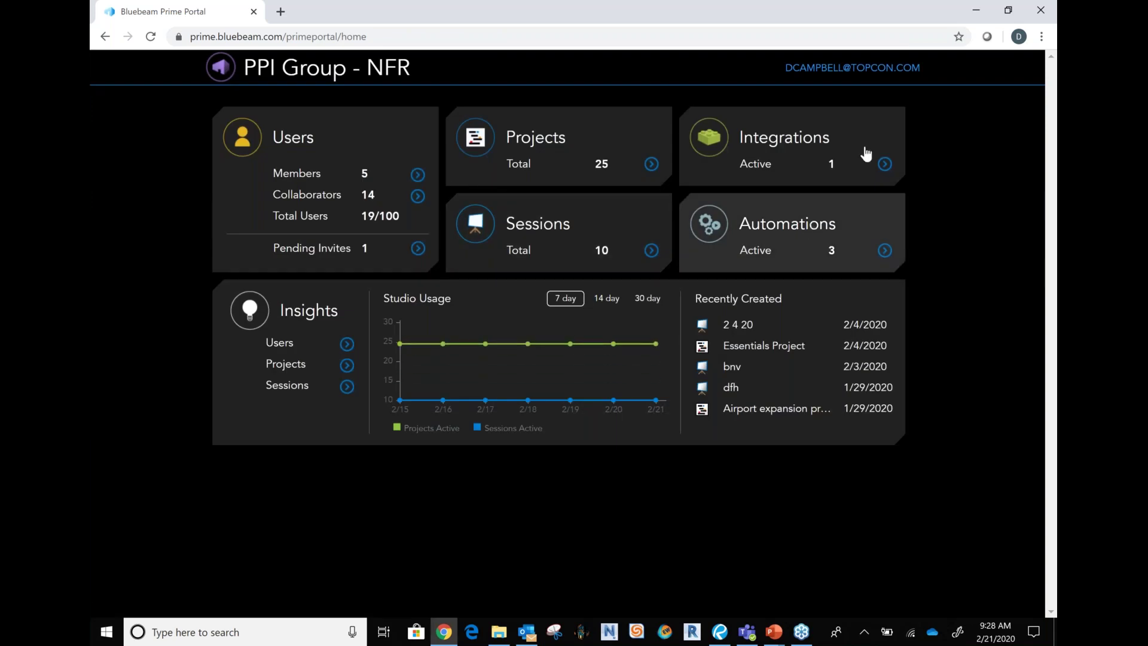
left_click(868, 155)
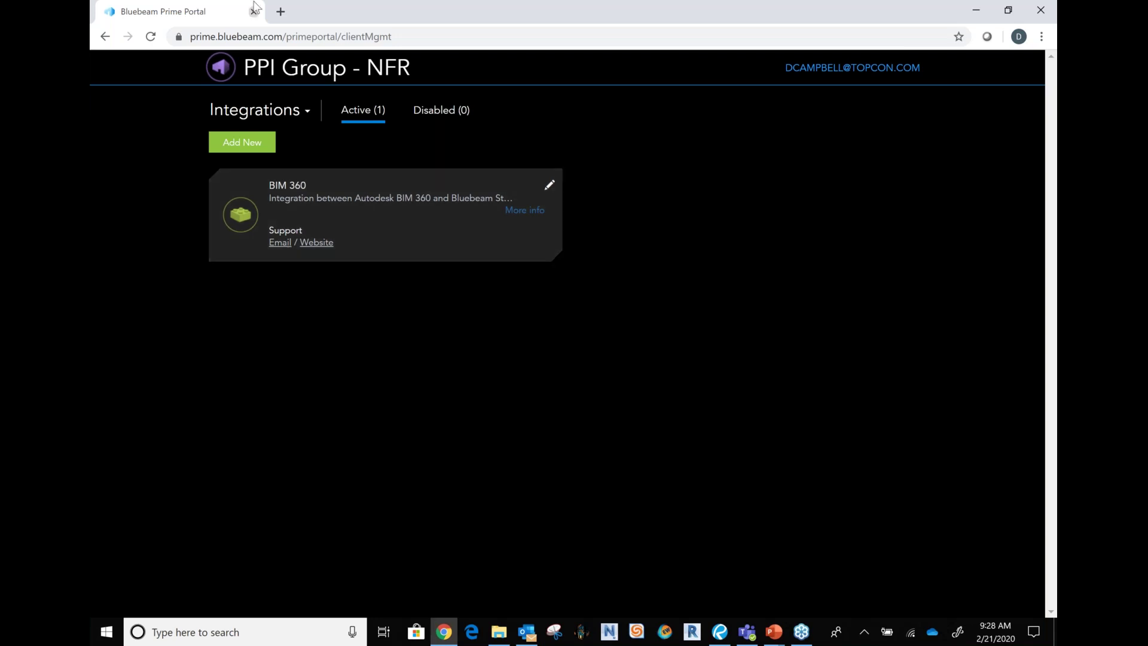
- Open Google in a new browser tab and search for "bluebeam studio prime integrations"
left_click(281, 12)
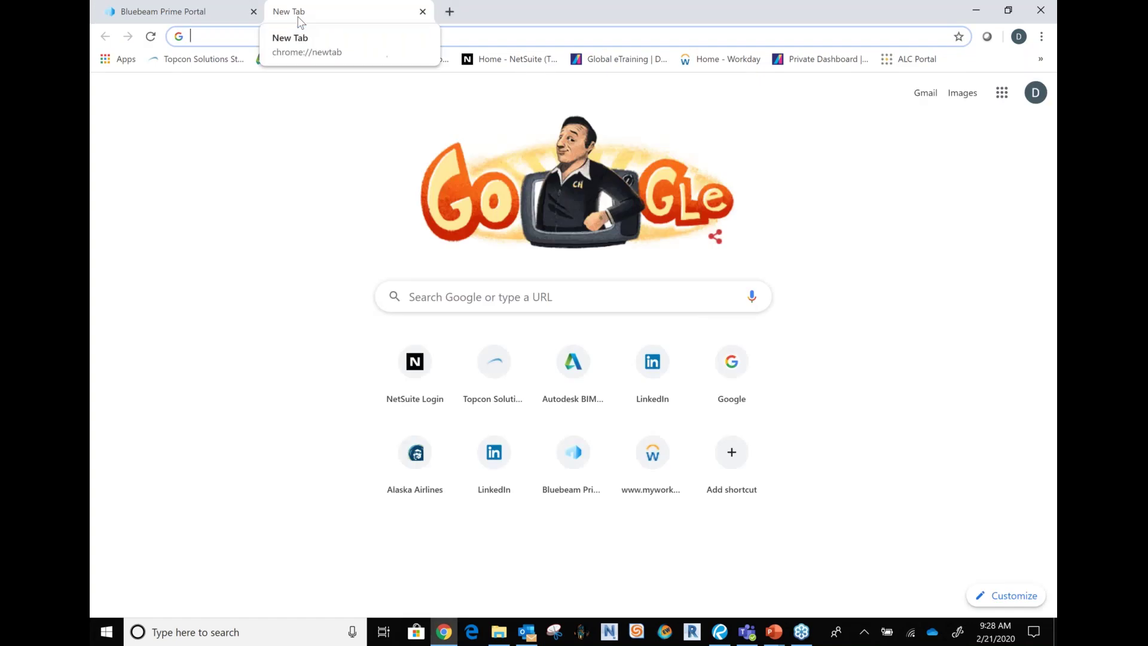
type("google.com")
key("Return")
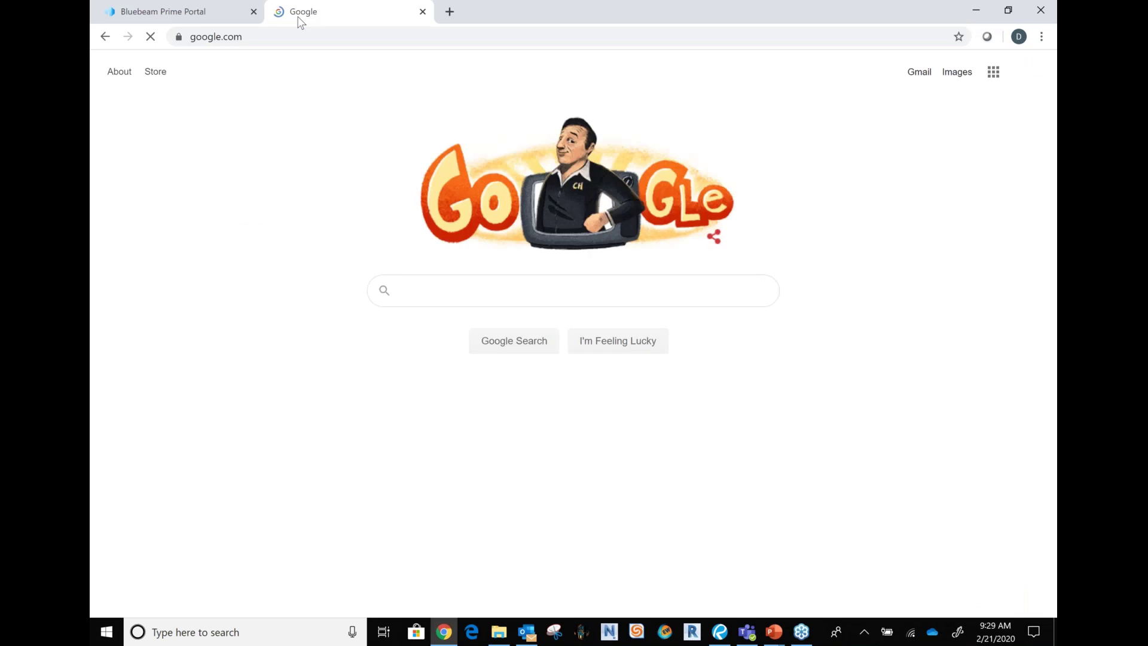
type("bl")
key("Down")
key("Return")
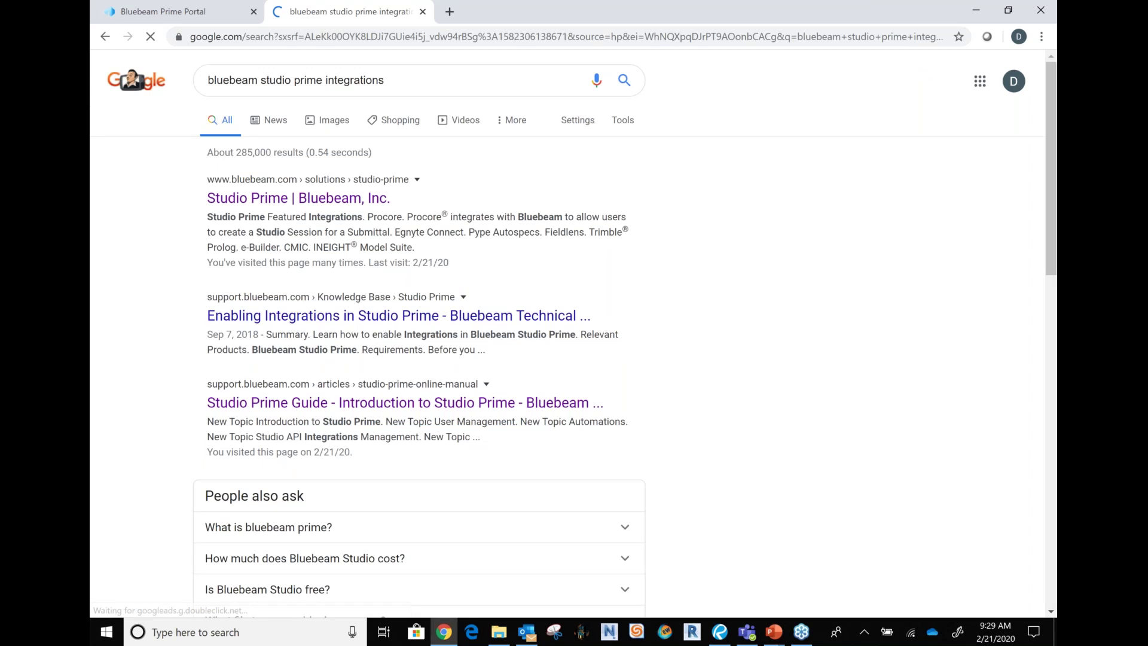
- Refine the search by adding "current" before the query and open Bluebeam's Studio Prime solutions page
left_click(213, 85)
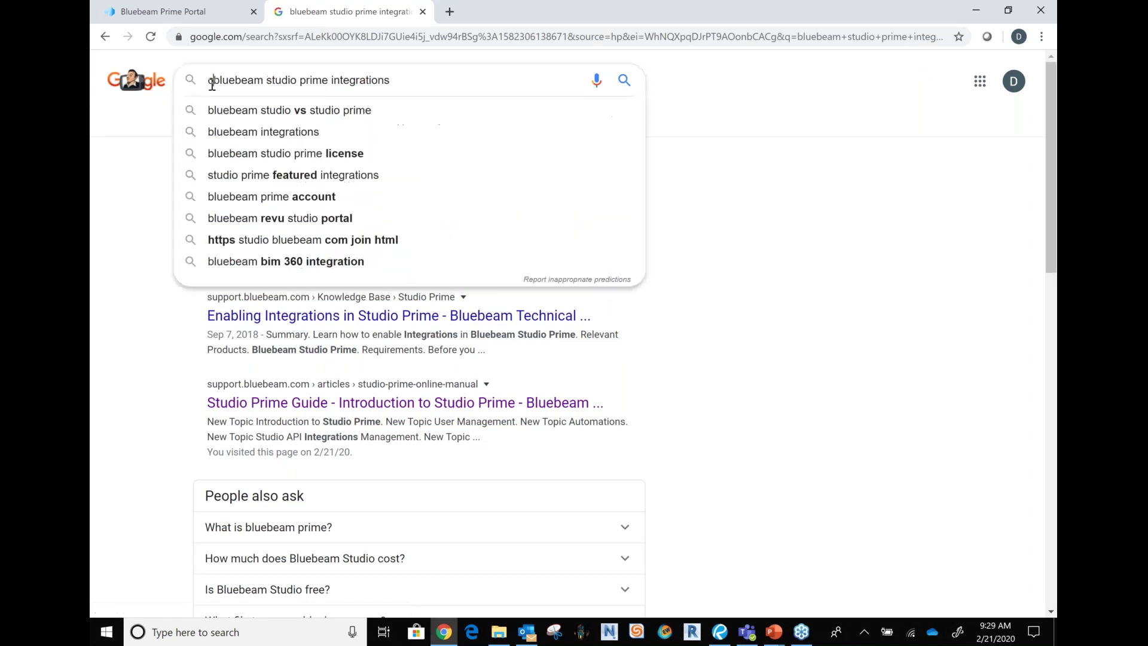
type("current")
key("Return")
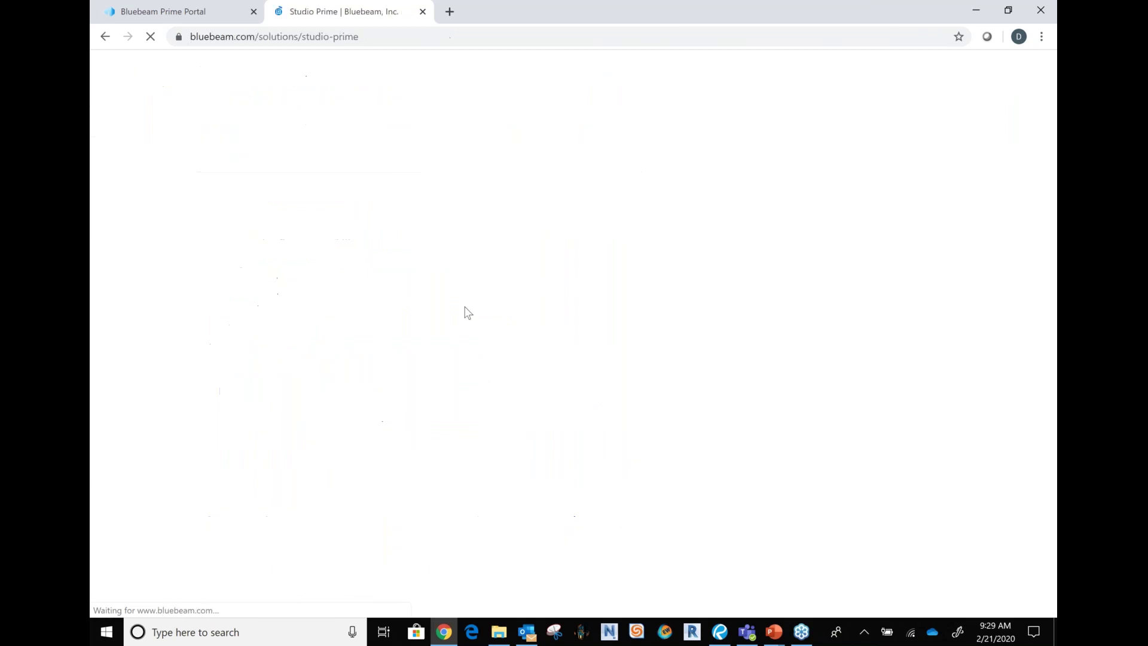
left_click(465, 308)
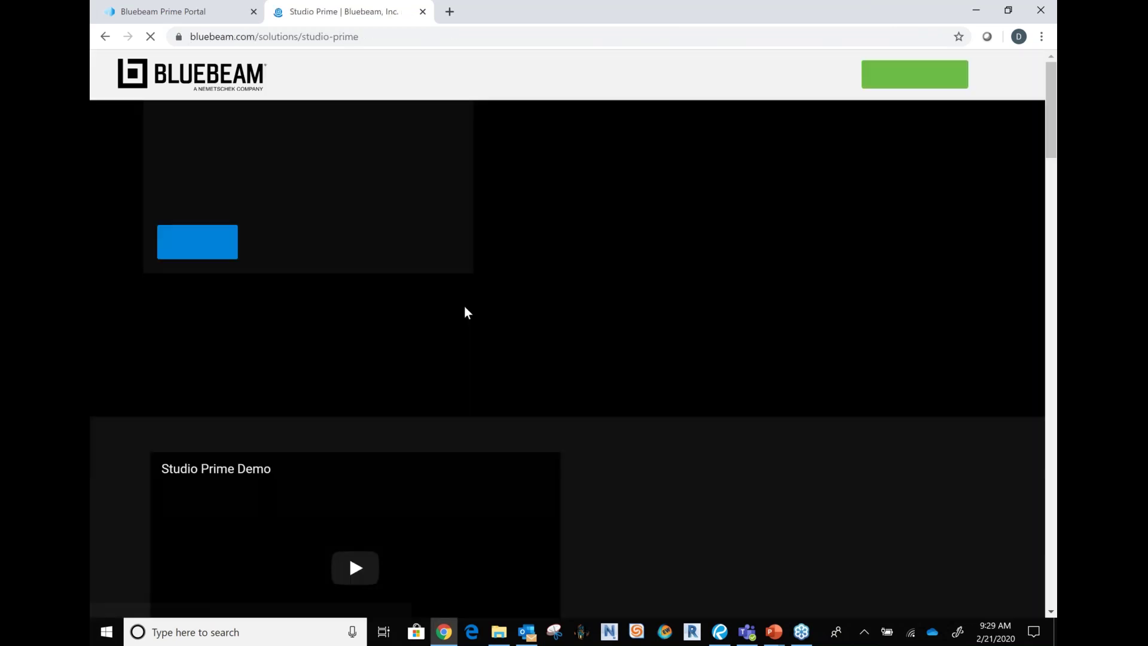
- Examine the Studio Prime Featured Integrations on the page, from Procore through Autodesk BIM 360 to DroneDeploy
scroll(465, 306, "down", 15)
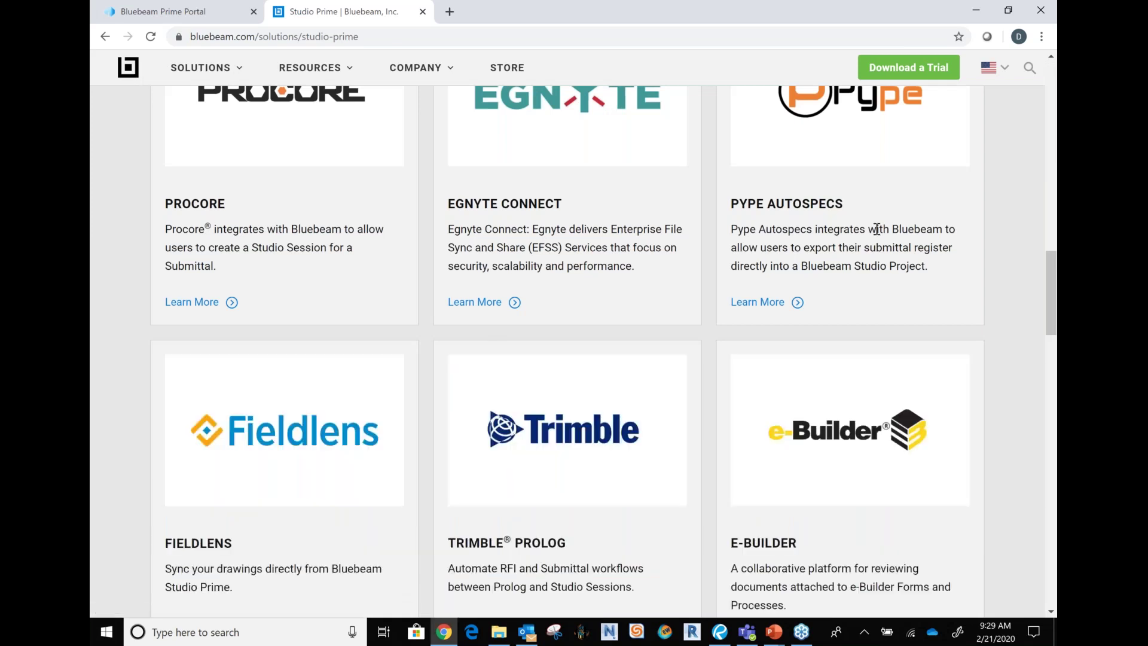
scroll(876, 229, "up", 1)
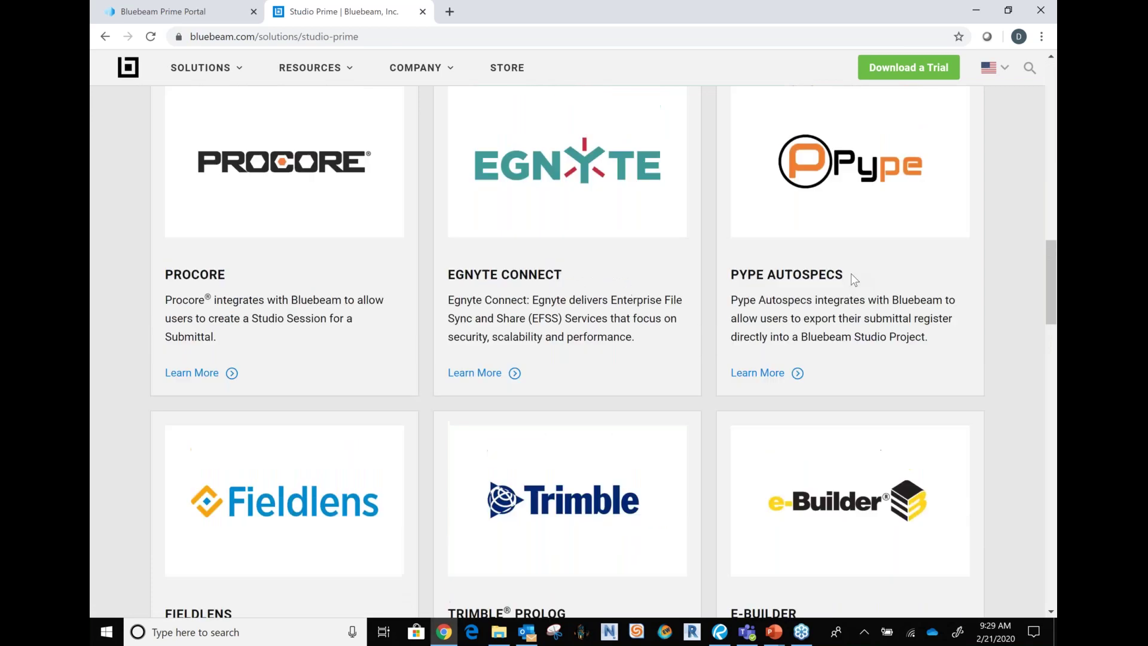
scroll(623, 290, "down", 5)
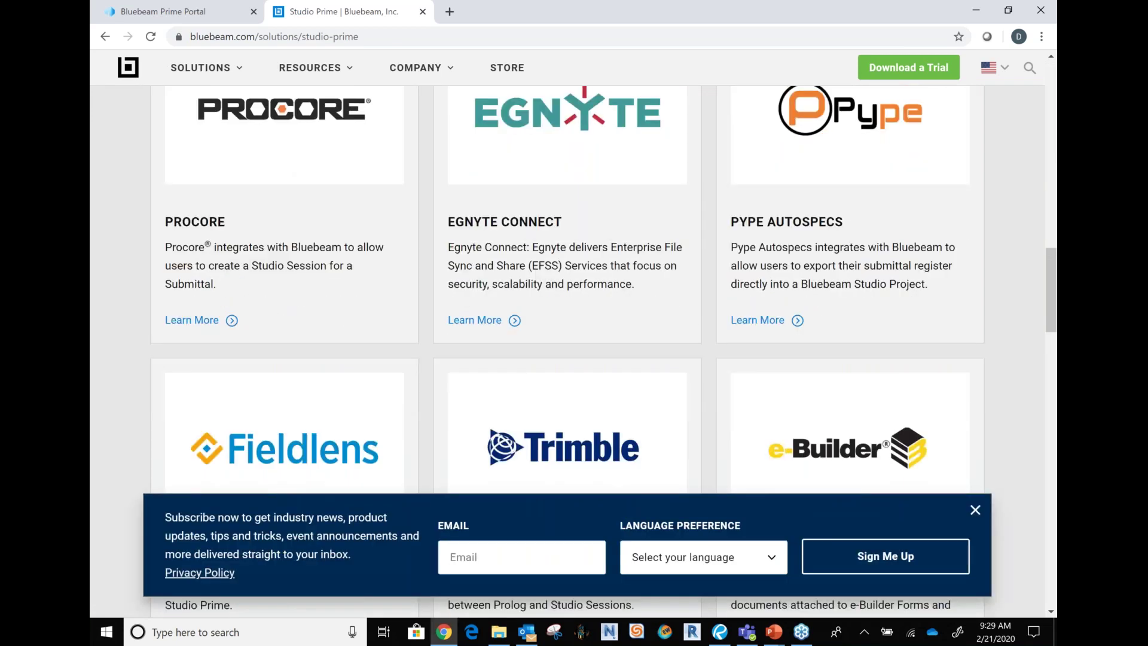
scroll(253, 240, "down", 6)
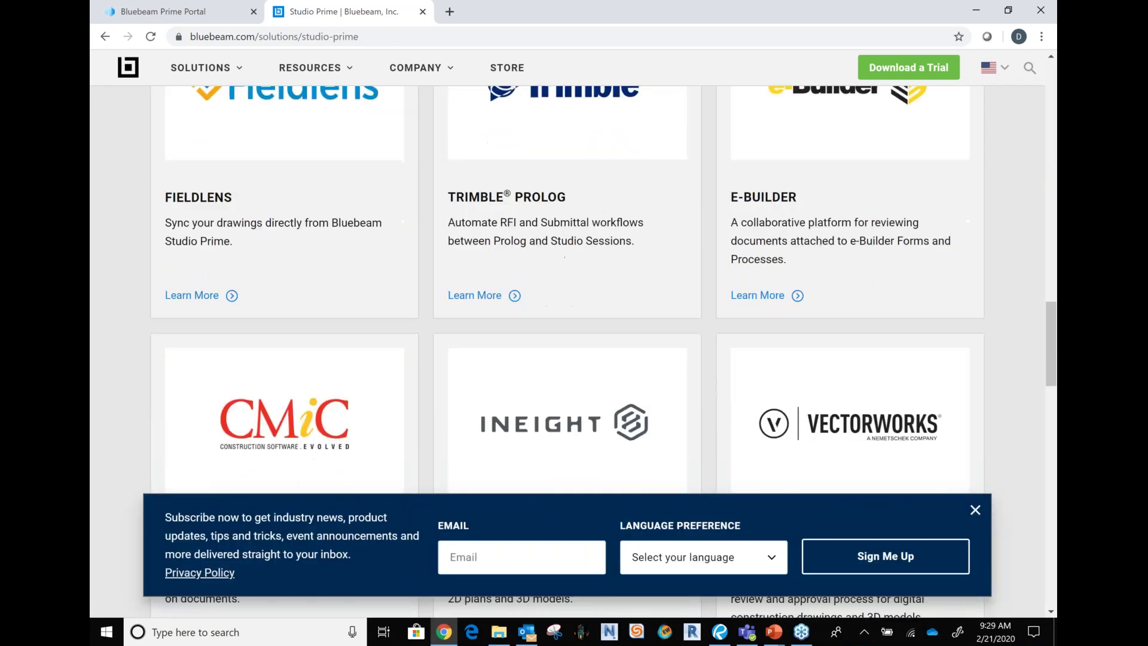
scroll(826, 275, "down", 4)
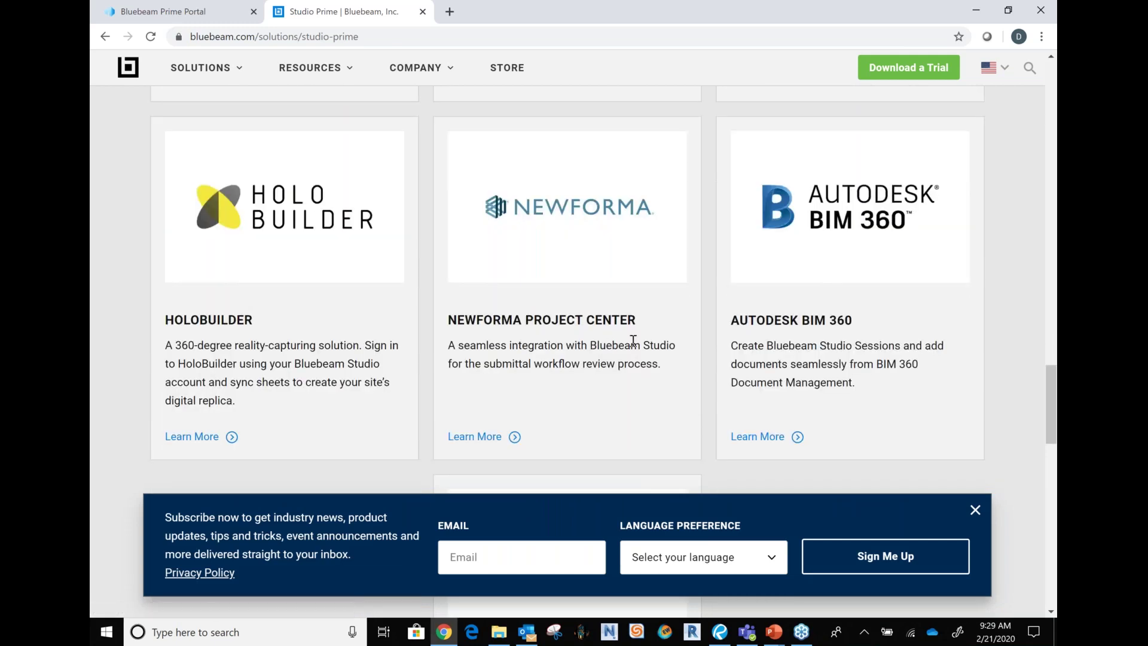
scroll(633, 339, "down", 3)
scroll(472, 317, "down", 2)
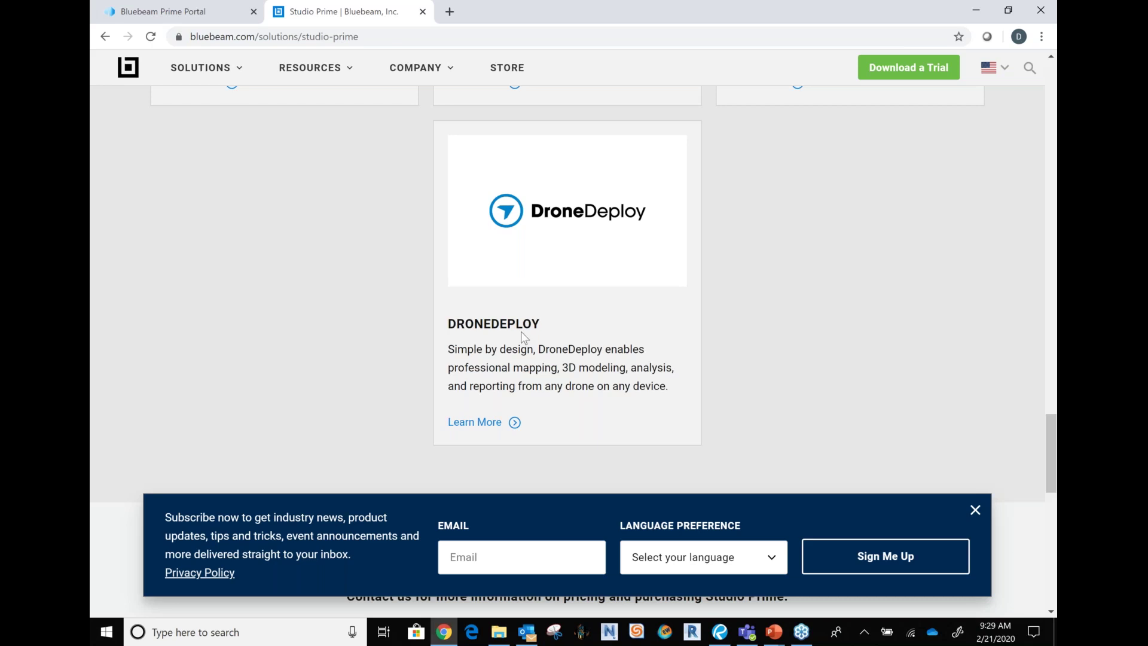
scroll(522, 331, "up", 9)
scroll(527, 335, "up", 5)
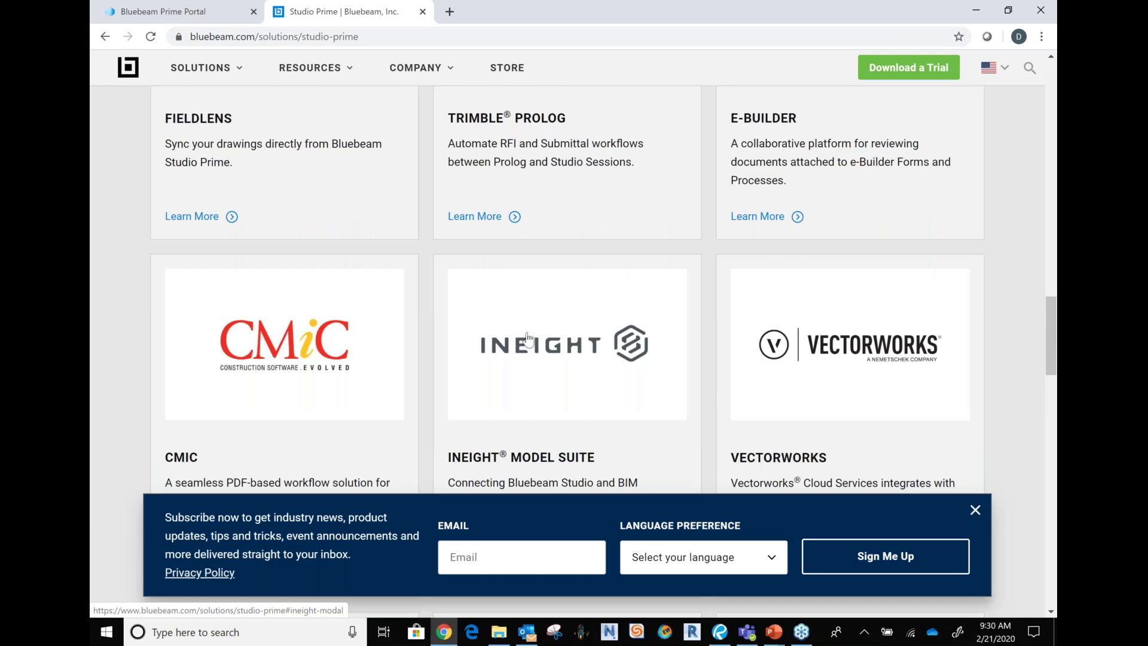
scroll(527, 339, "up", 8)
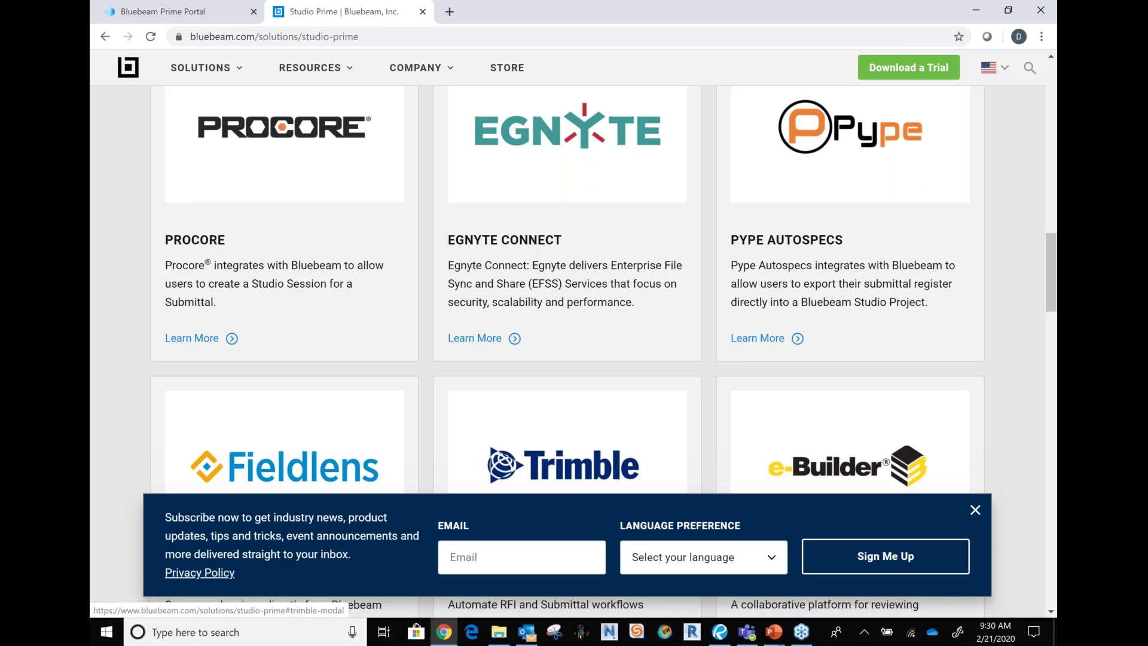
scroll(567, 287, "up", 3)
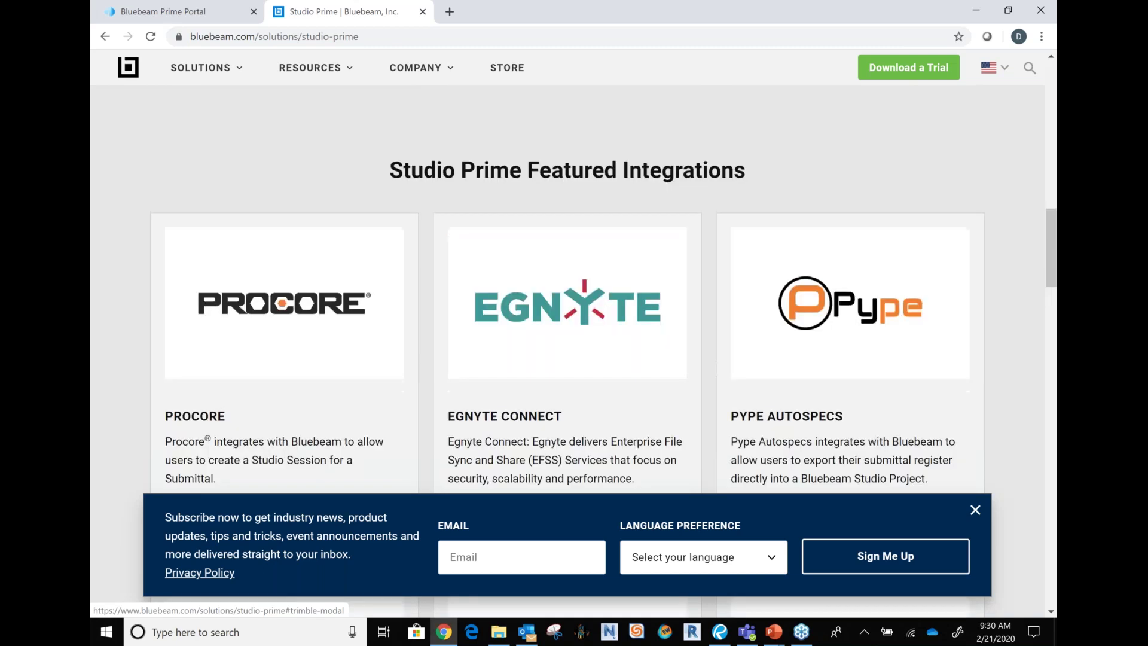
scroll(567, 335, "up", 3)
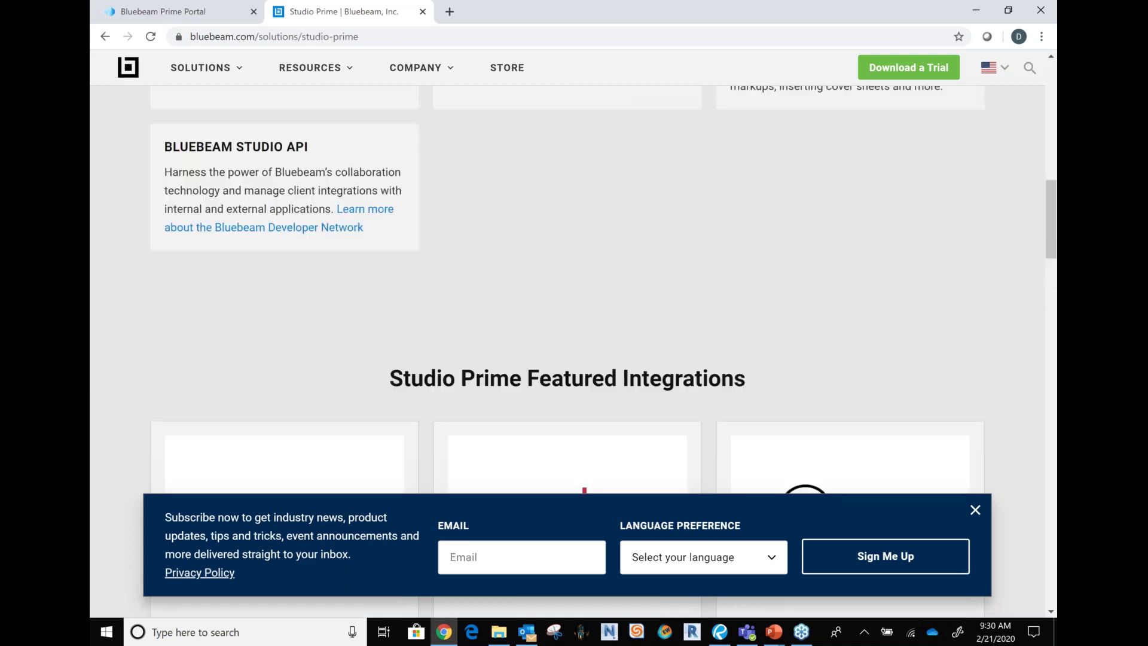
- Return to the Prime Portal integrations, check where a new integration's provided ID is entered, and close the form without adding one
key("ctrl+Page_Up")
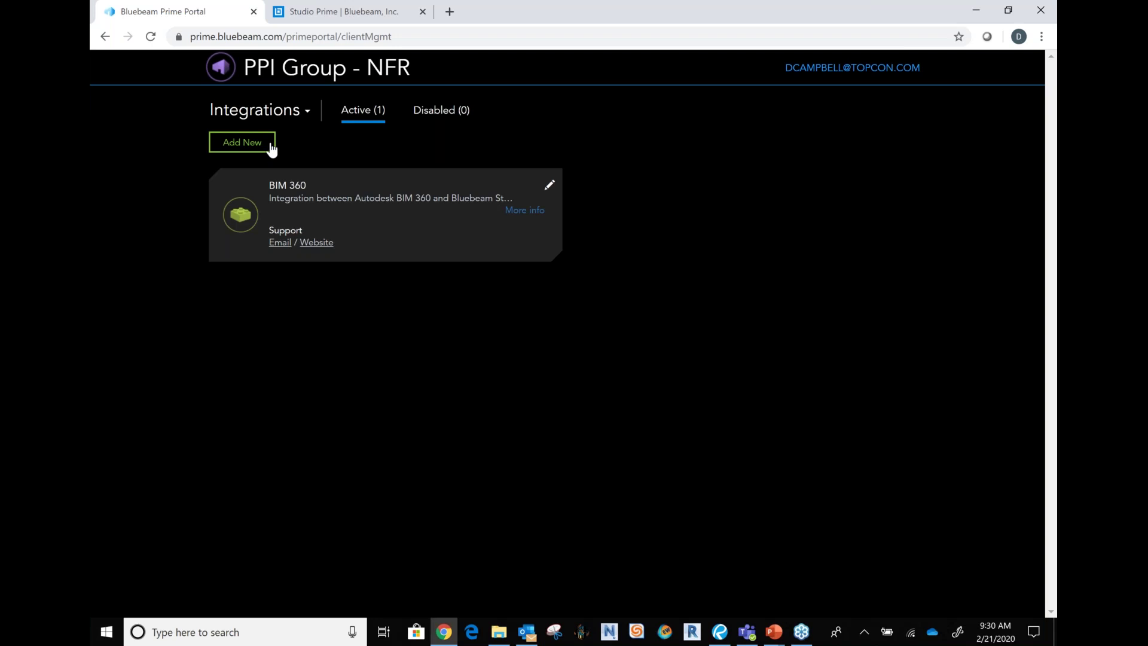
left_click(270, 146)
left_click_drag(321, 189, 223, 189)
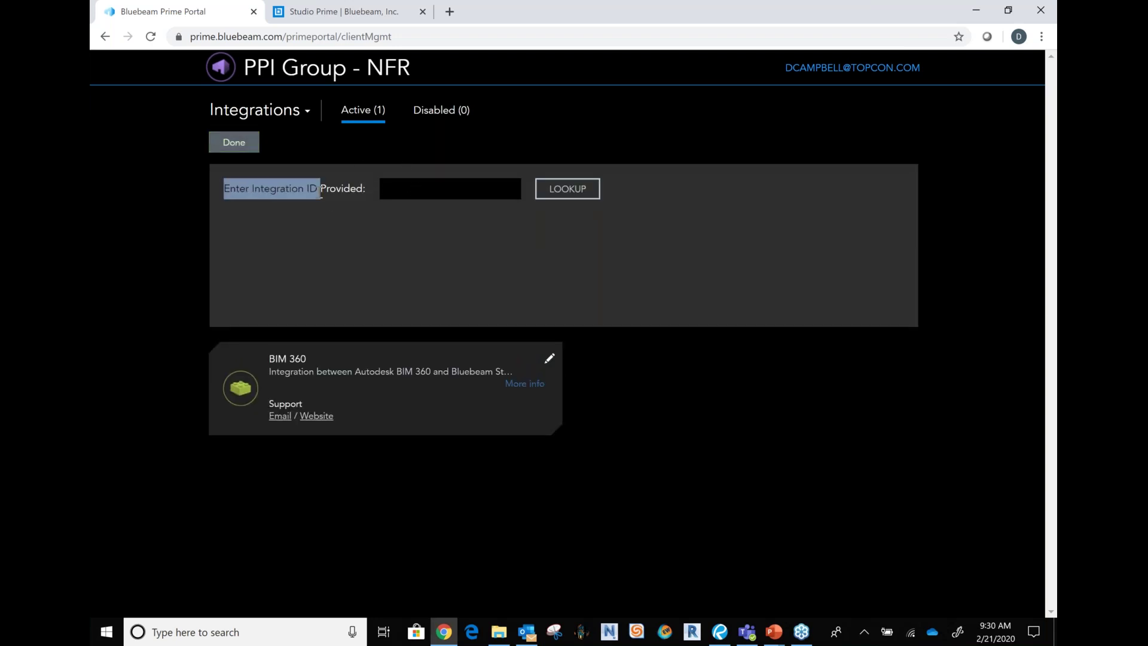
left_click(423, 190)
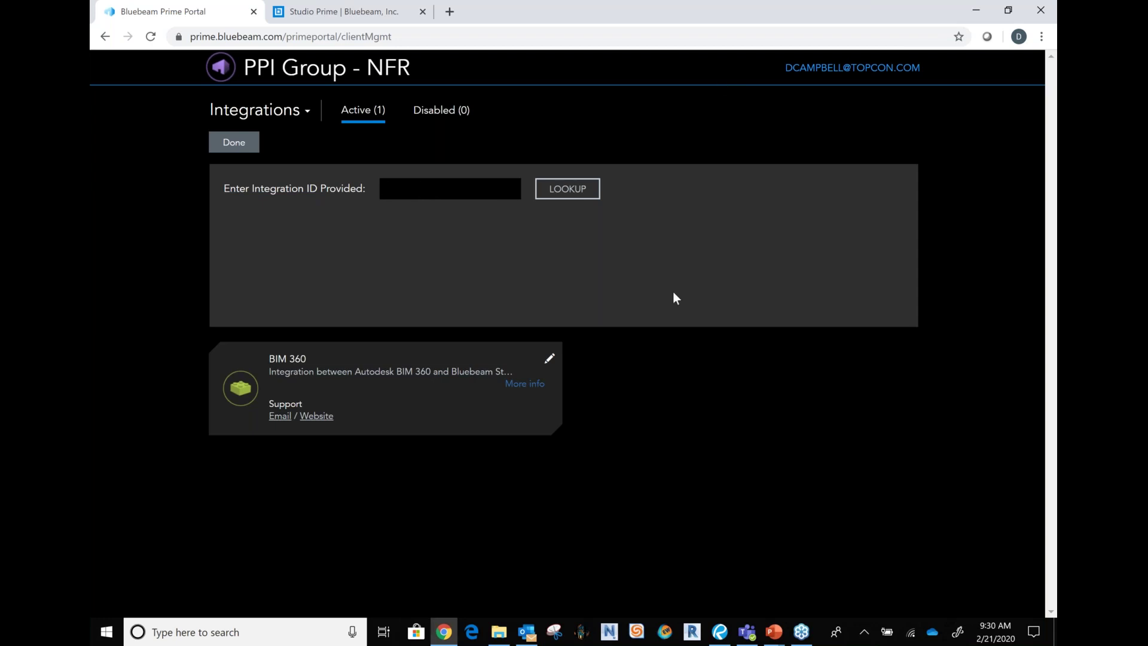
left_click(243, 144)
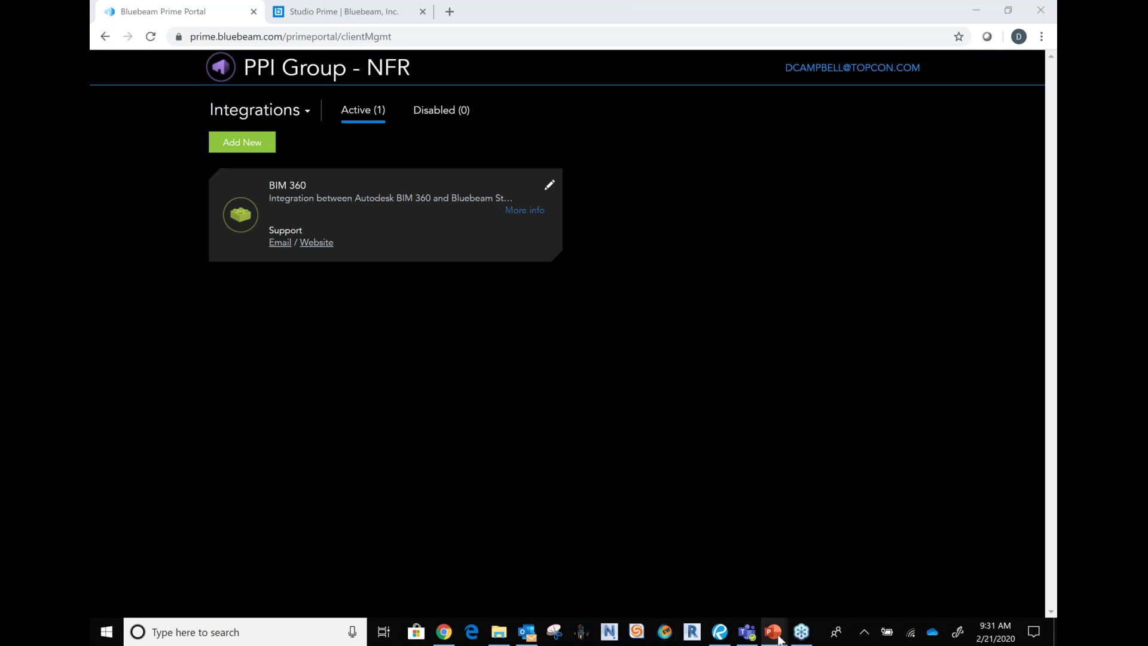
- Switch to the PowerPoint slide show and display the closing Thank you slide
mouse_move(774, 631)
left_click(850, 565)
left_click(656, 395)
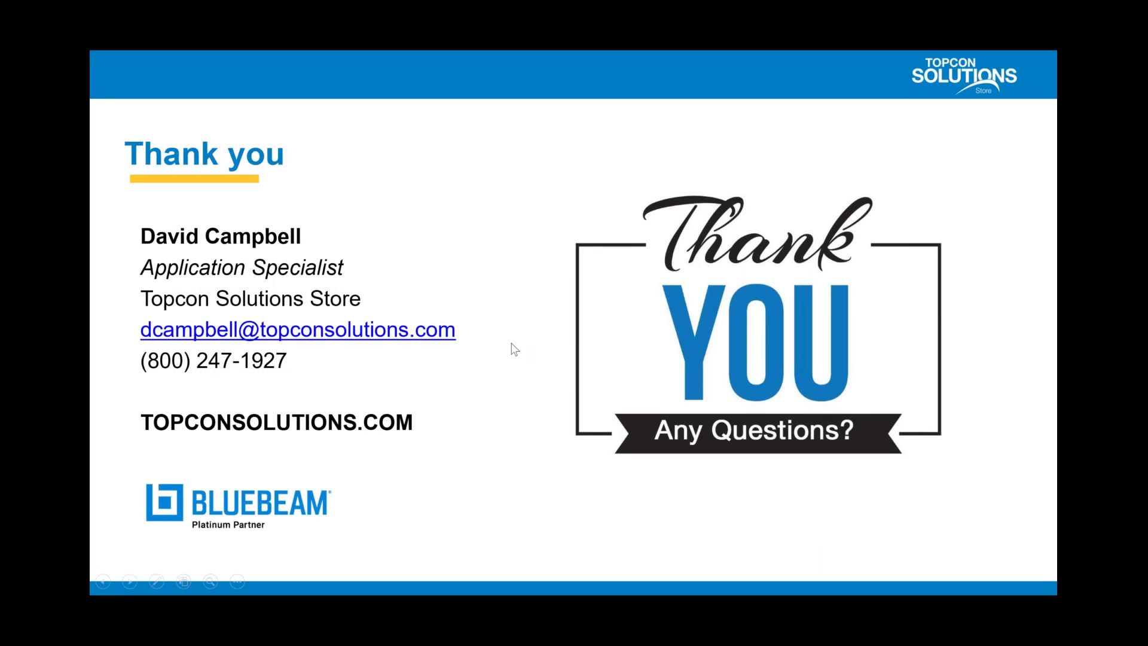